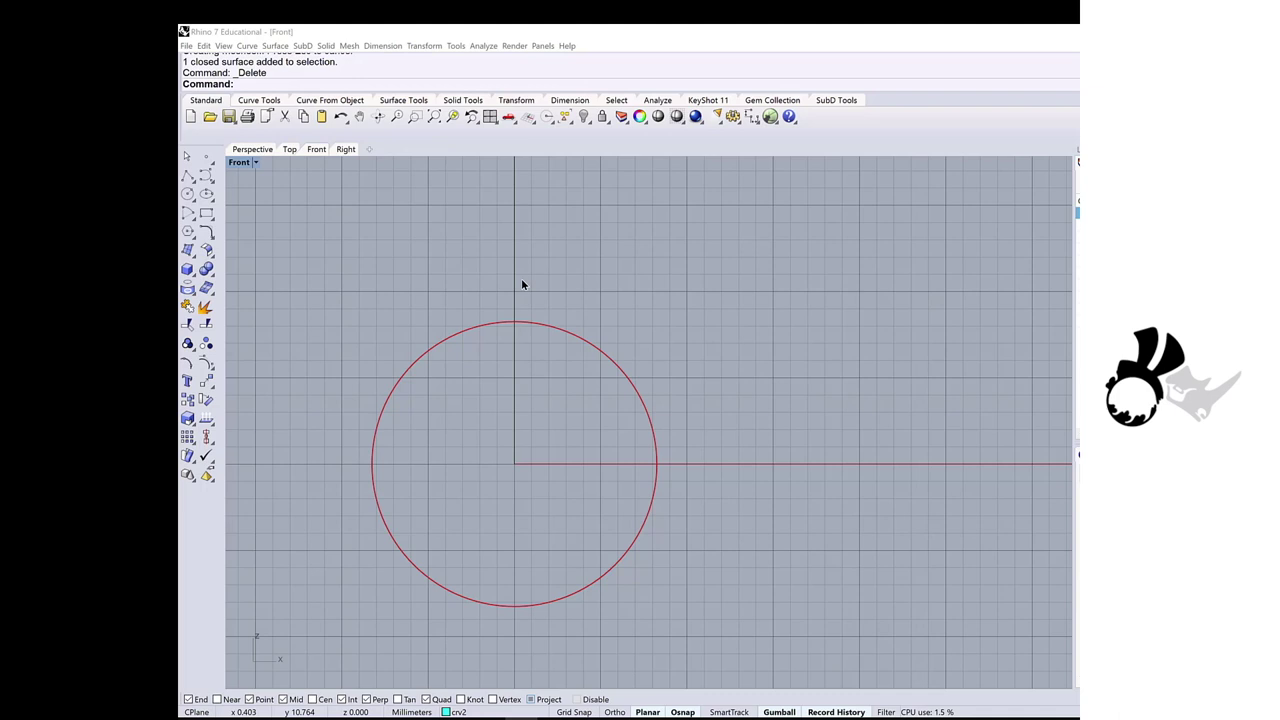
Step: Select the ring's circle curve in the Front view
left_click(576, 289)
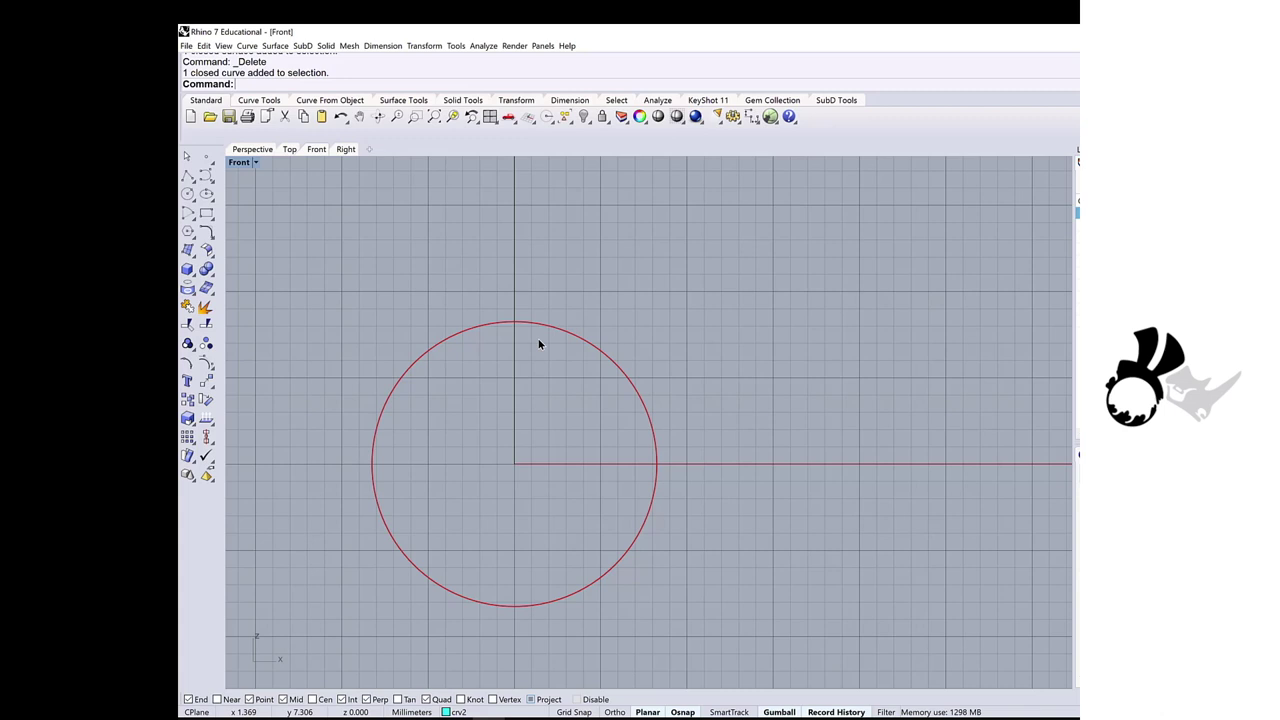
Step: Switch to the Right view and reveal the hidden rounded profile curve
left_click(345, 149)
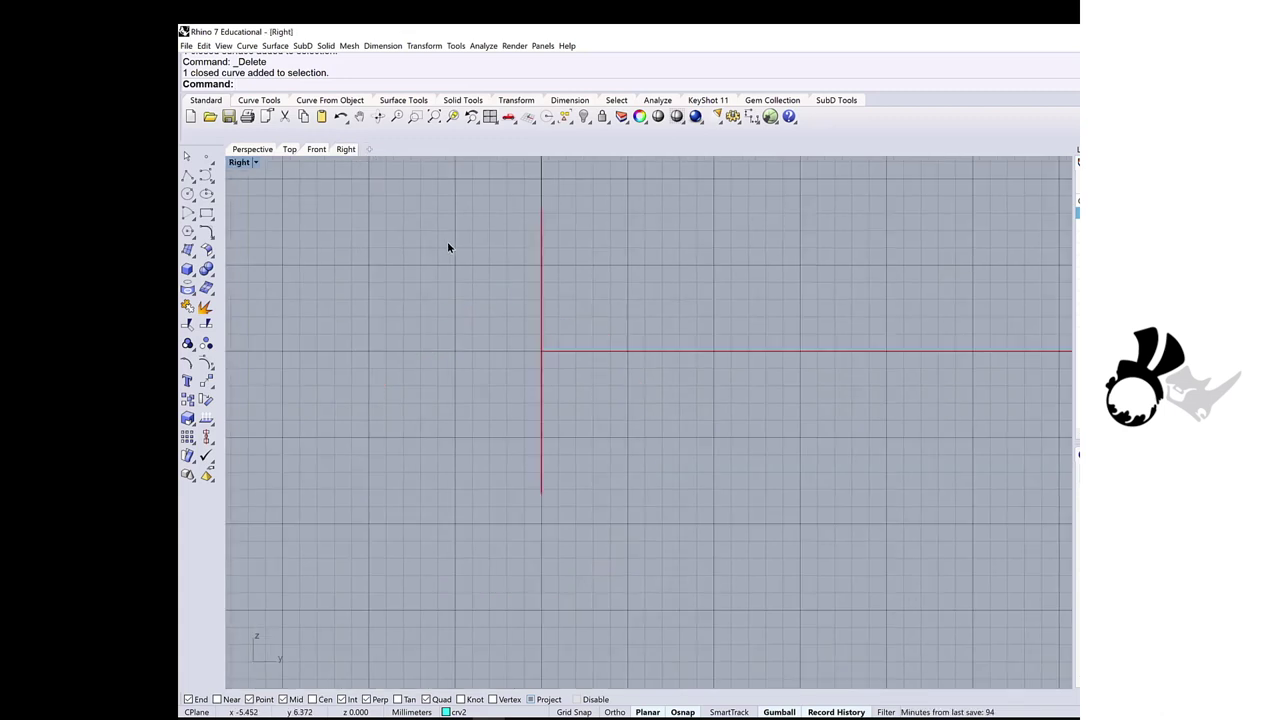
key("ctrl+shift+h")
scroll(668, 495, "up", 4)
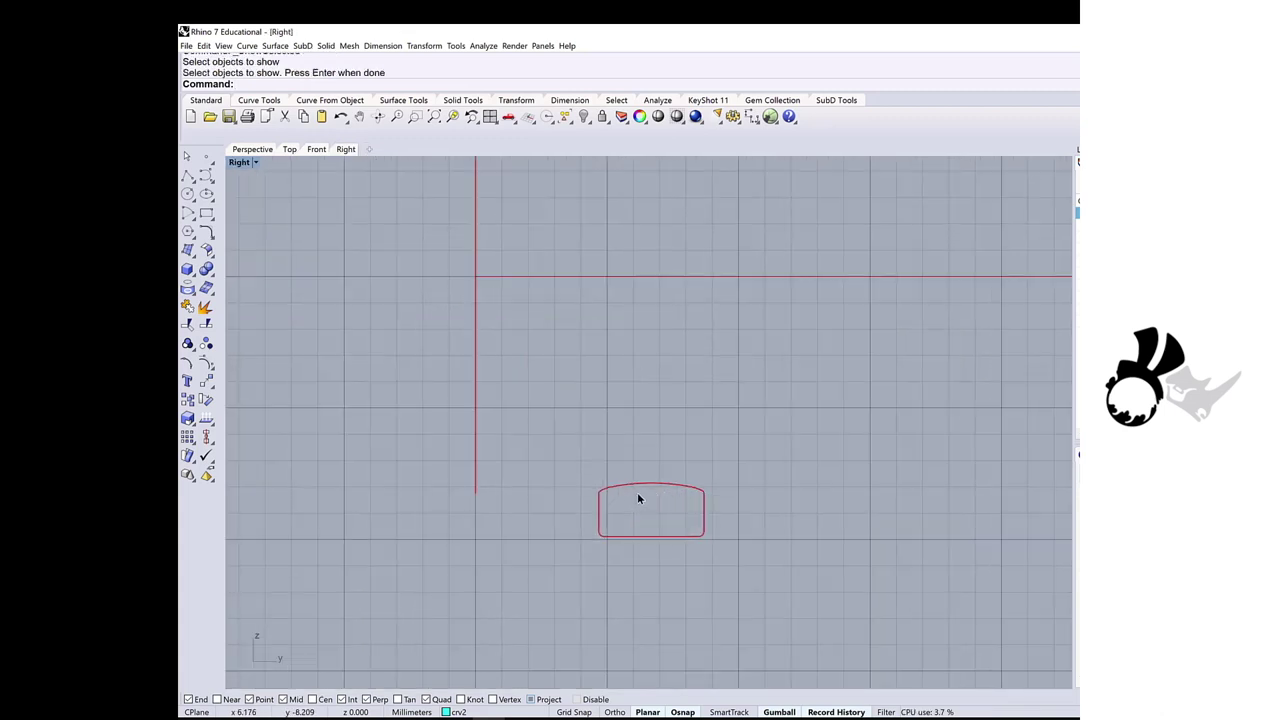
Step: Move the profile from its top midpoint onto the circle's bottom quad point
type("m")
key("Return")
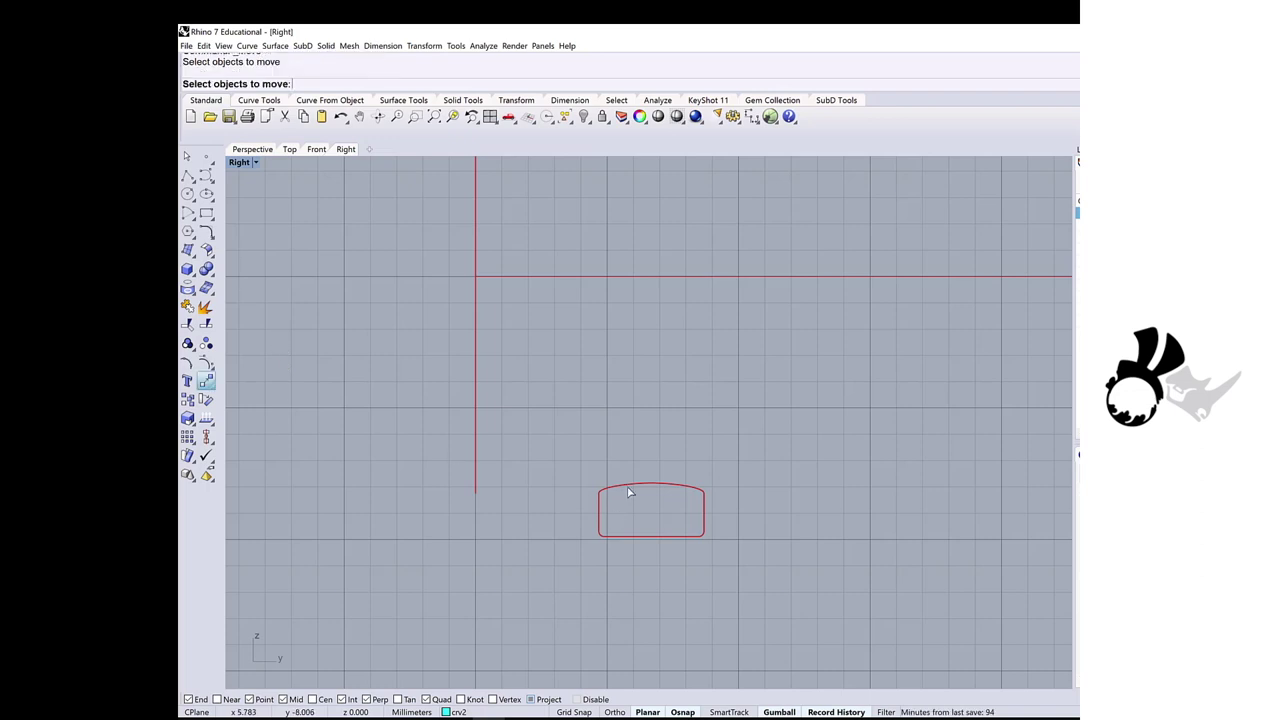
left_click(649, 487)
key("Return")
left_click(651, 484)
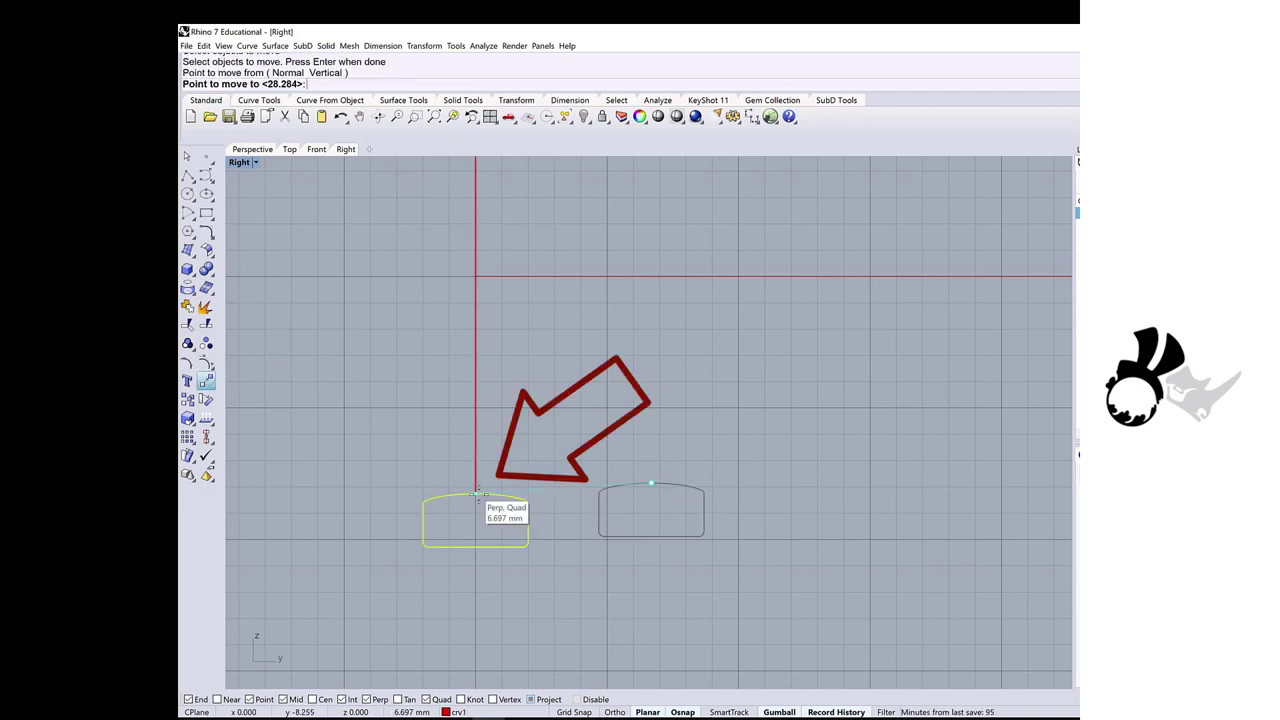
left_click(476, 493)
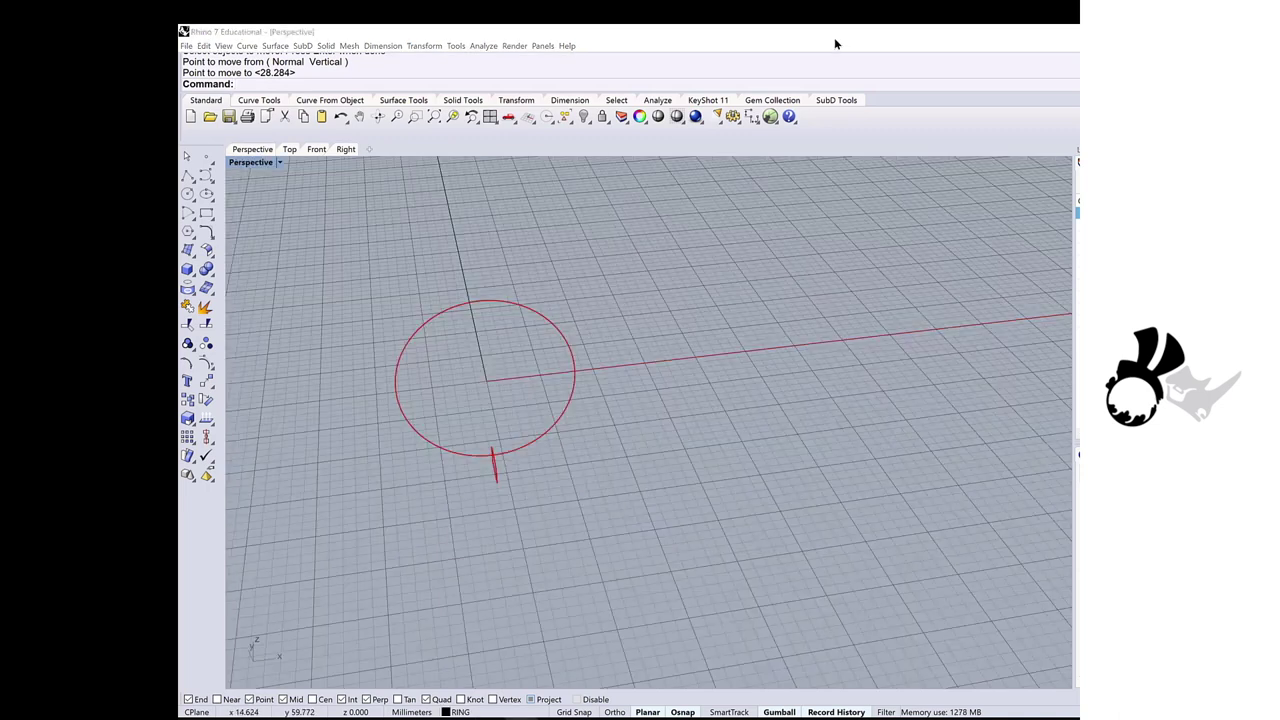
Step: Start a Sweep1 with the circle as rail and the rounded profile as shape
left_click(403, 100)
left_click(188, 381)
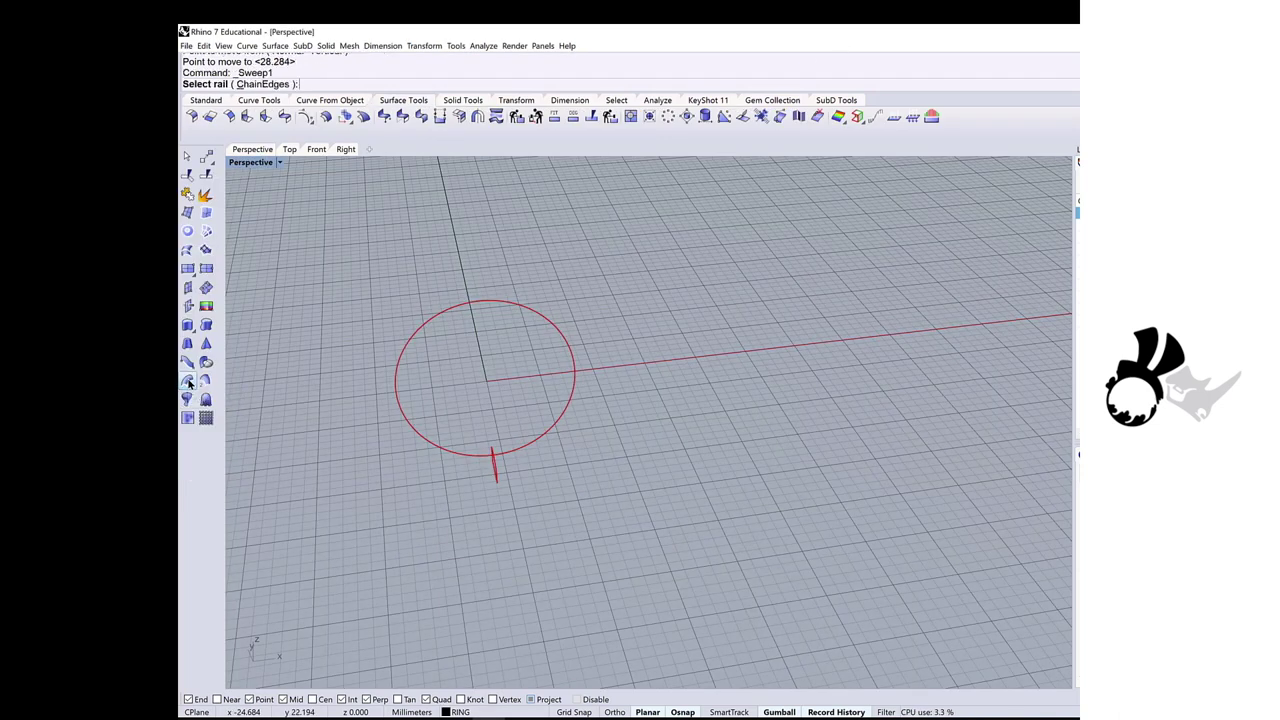
left_click(436, 322)
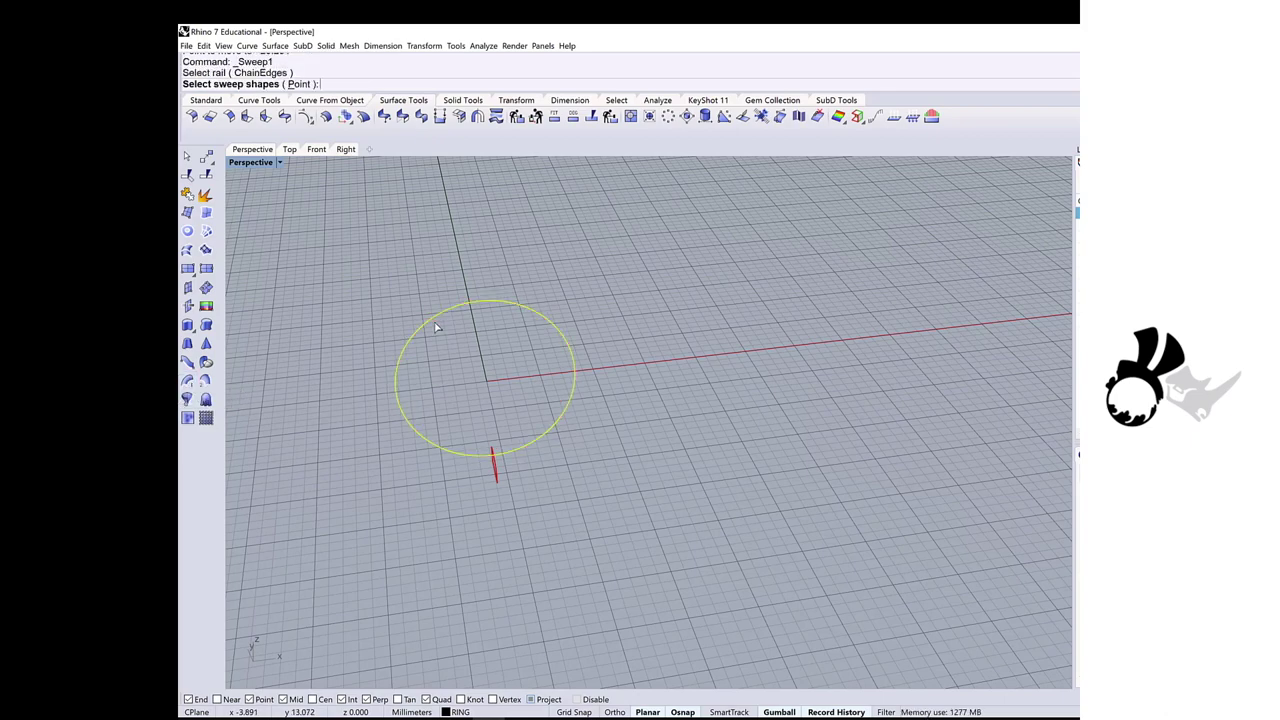
left_click(493, 466)
key("Return")
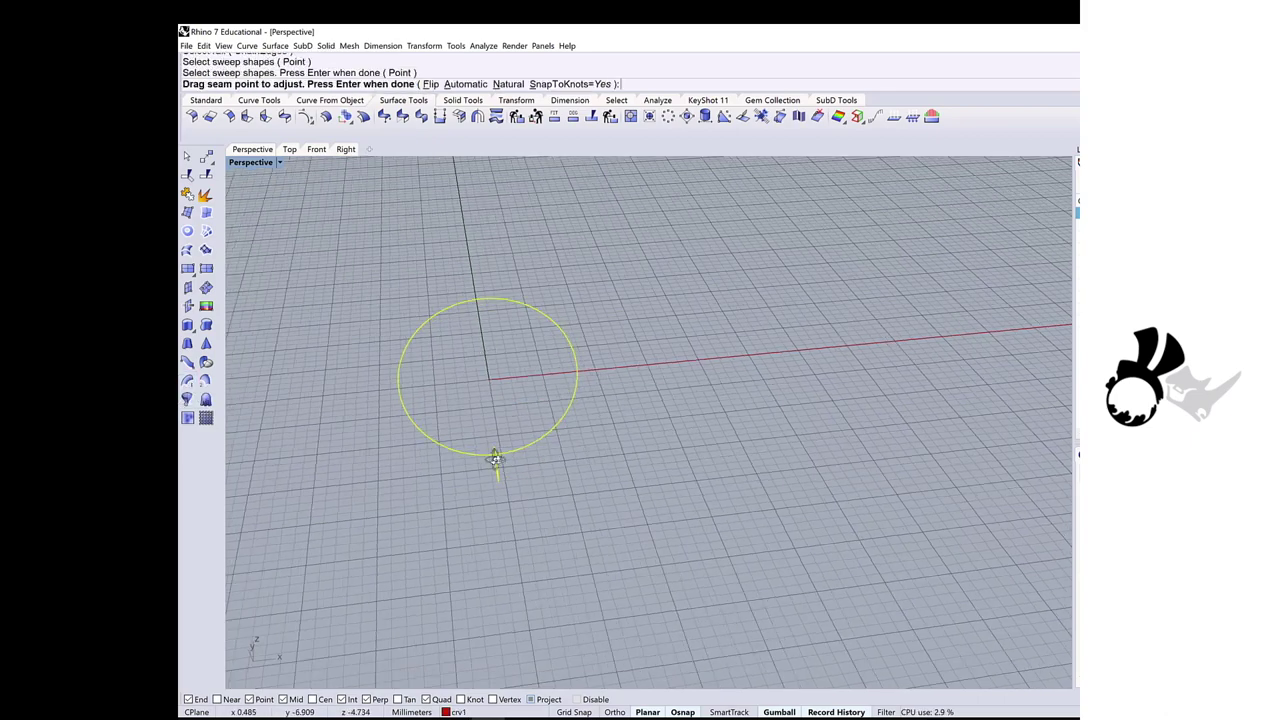
Step: Align the seam with the profile's endpoint and create the ring band
right_click_drag(494, 460, 603, 451)
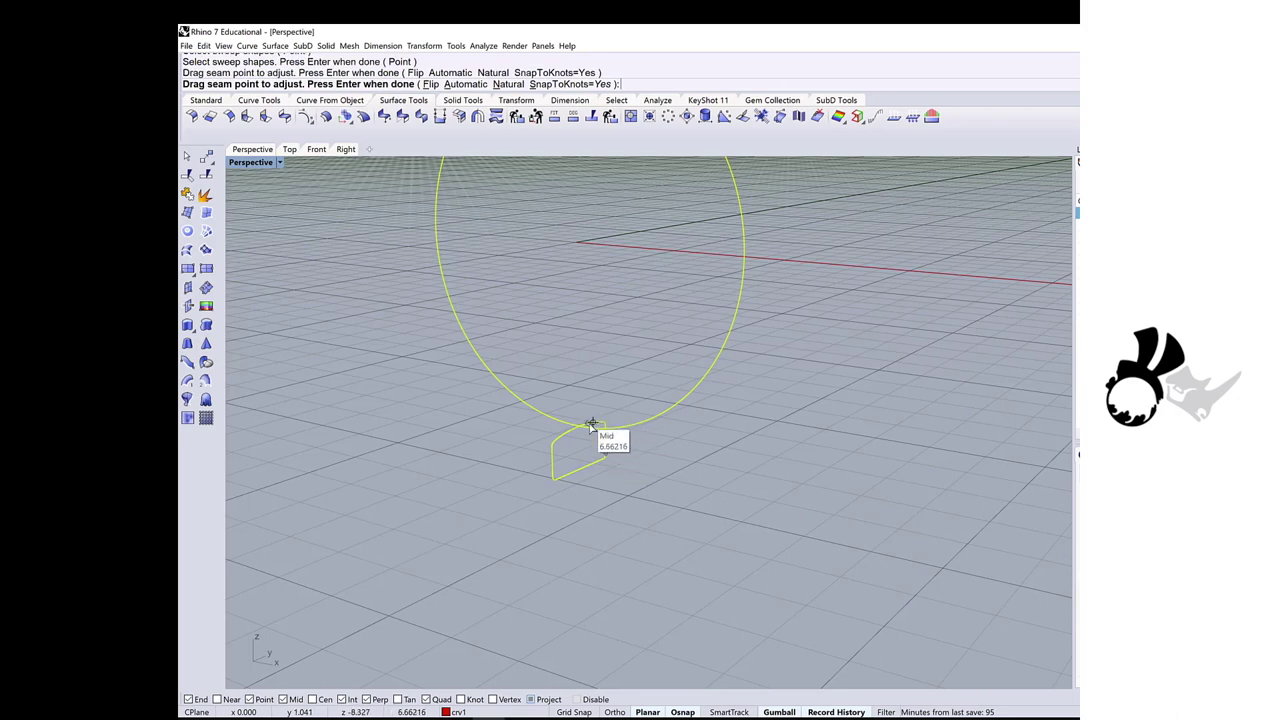
left_click_drag(591, 424, 577, 428)
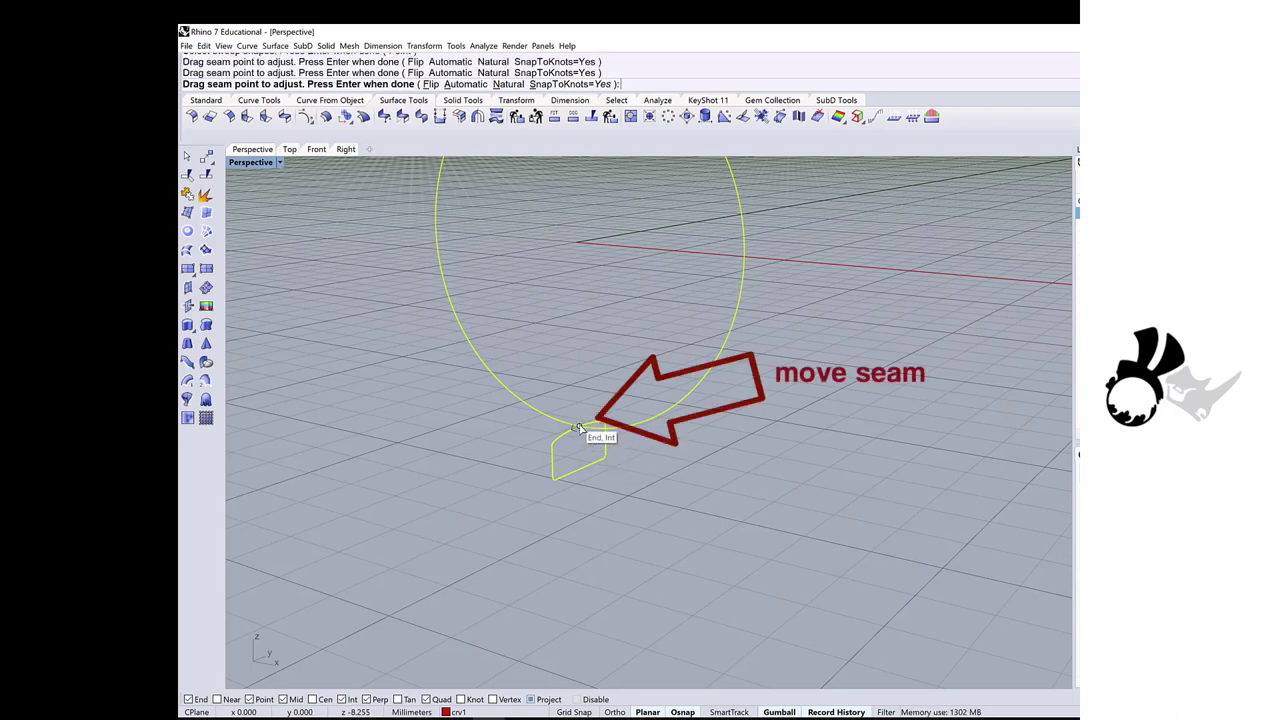
key("Return")
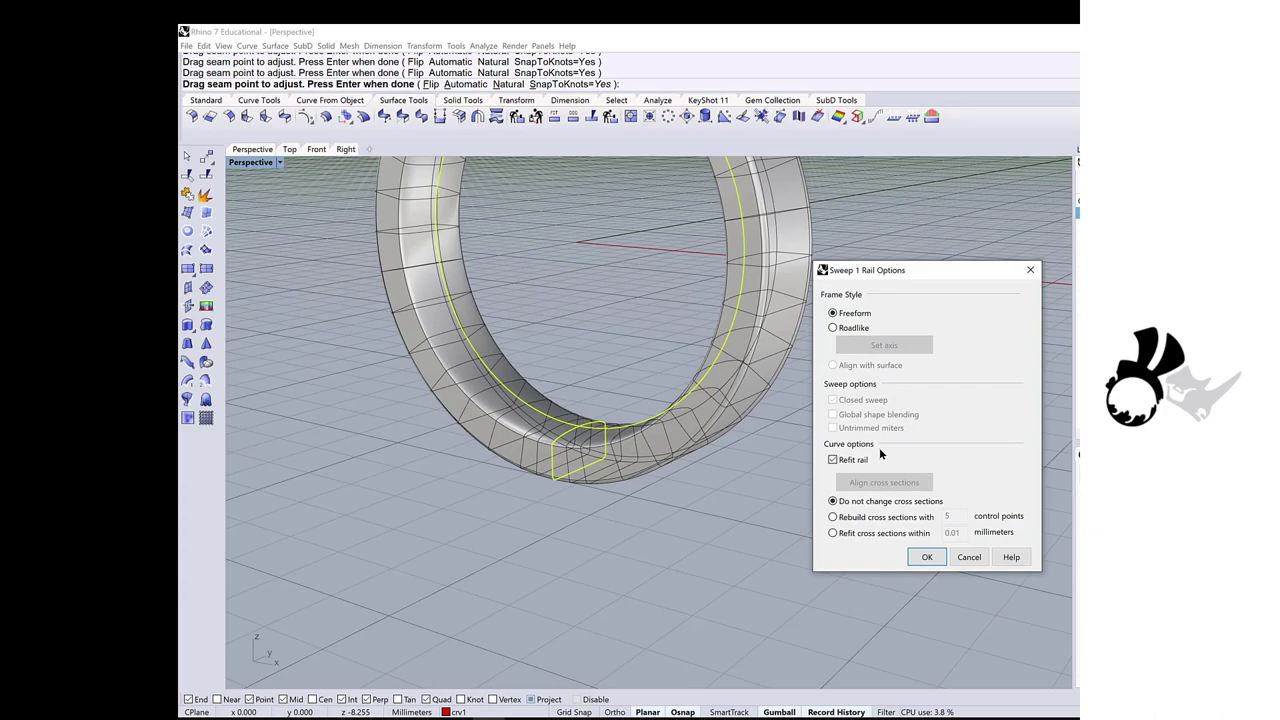
left_click(926, 556)
scroll(700, 548, "down", 5)
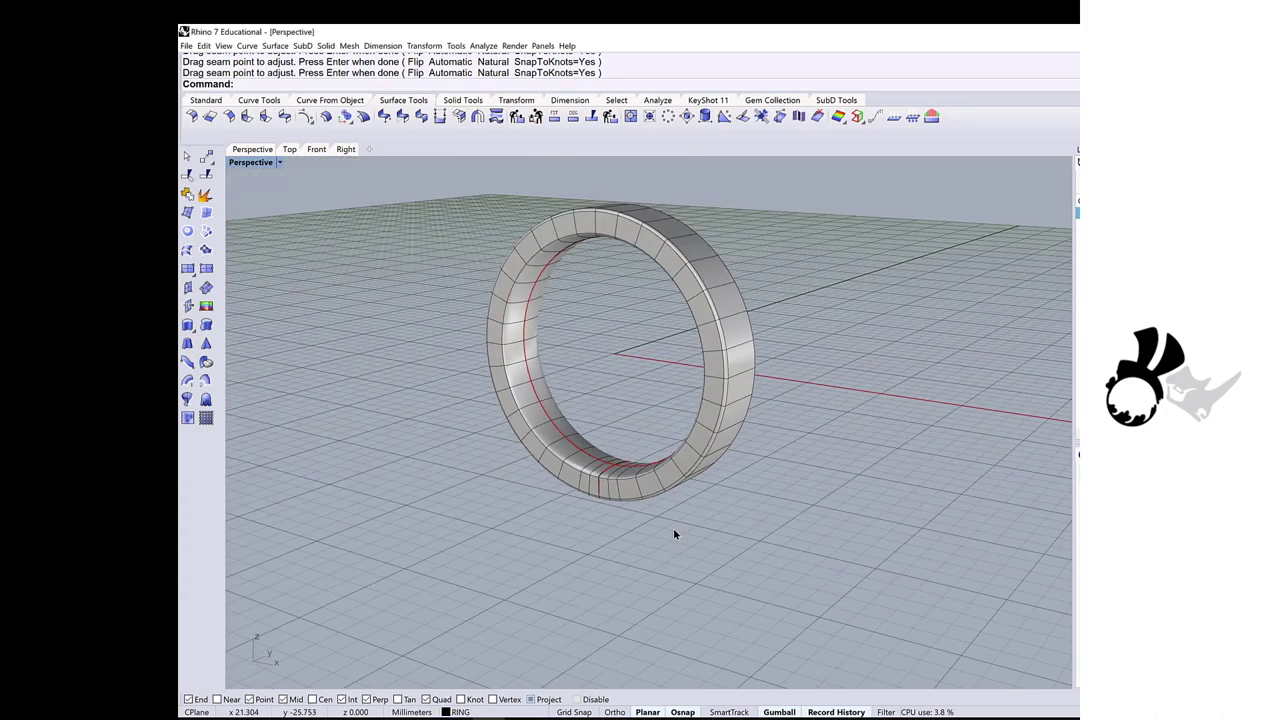
right_click_drag(673, 528, 567, 317)
scroll(567, 322, "up", 3)
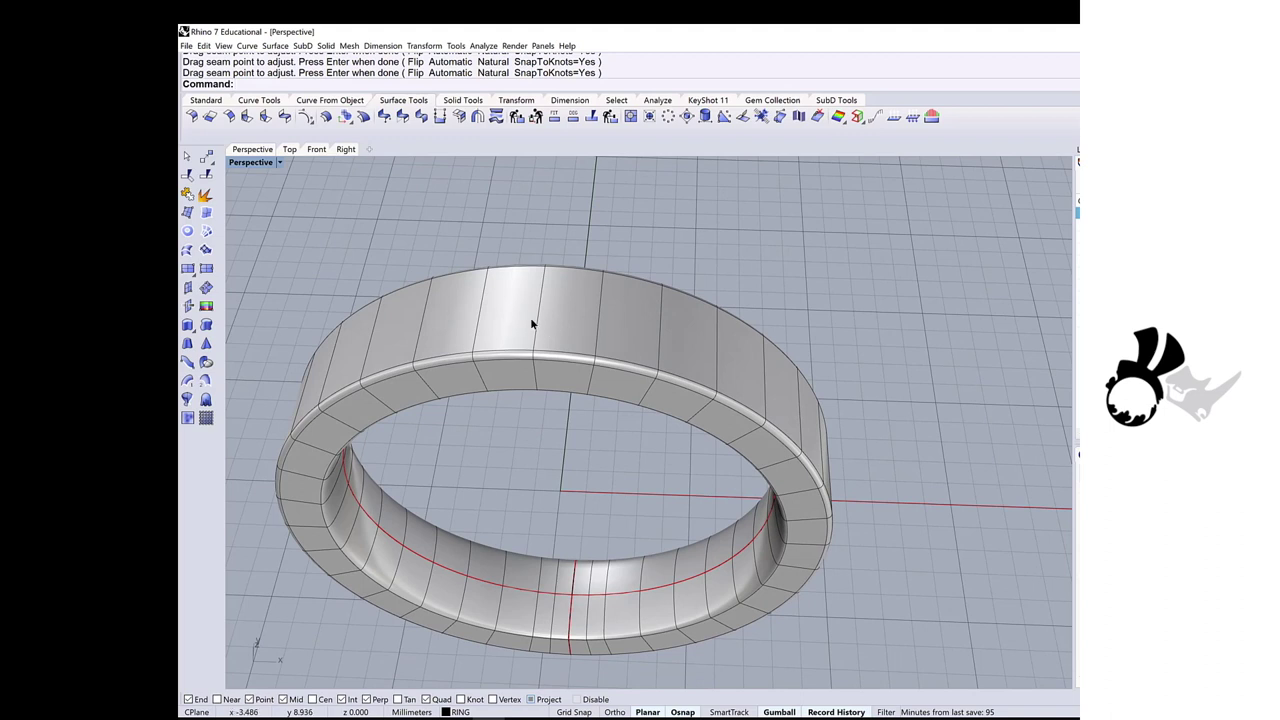
Step: Float the Curve From Object toolbar from the standard tool set
left_click(206, 100)
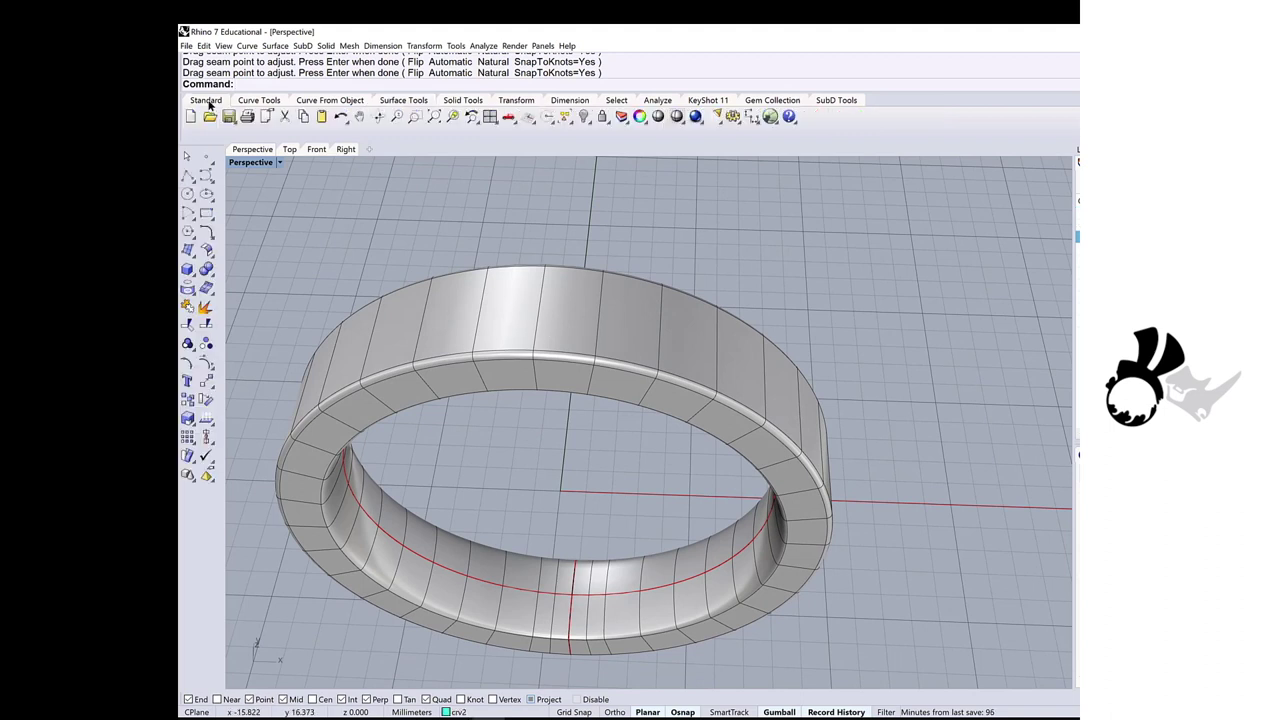
left_click(190, 296)
left_click_drag(200, 291, 267, 234)
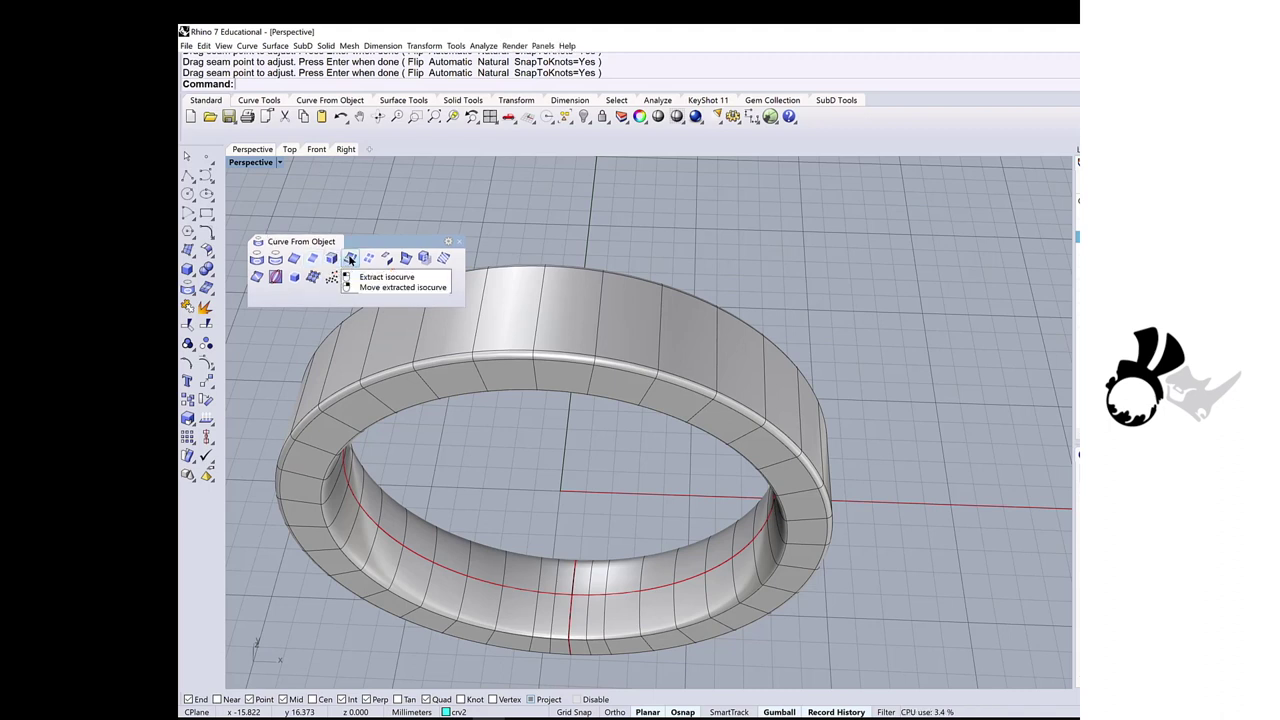
Step: Extract the isocurve running around the ring band's outer surface
left_click(350, 258)
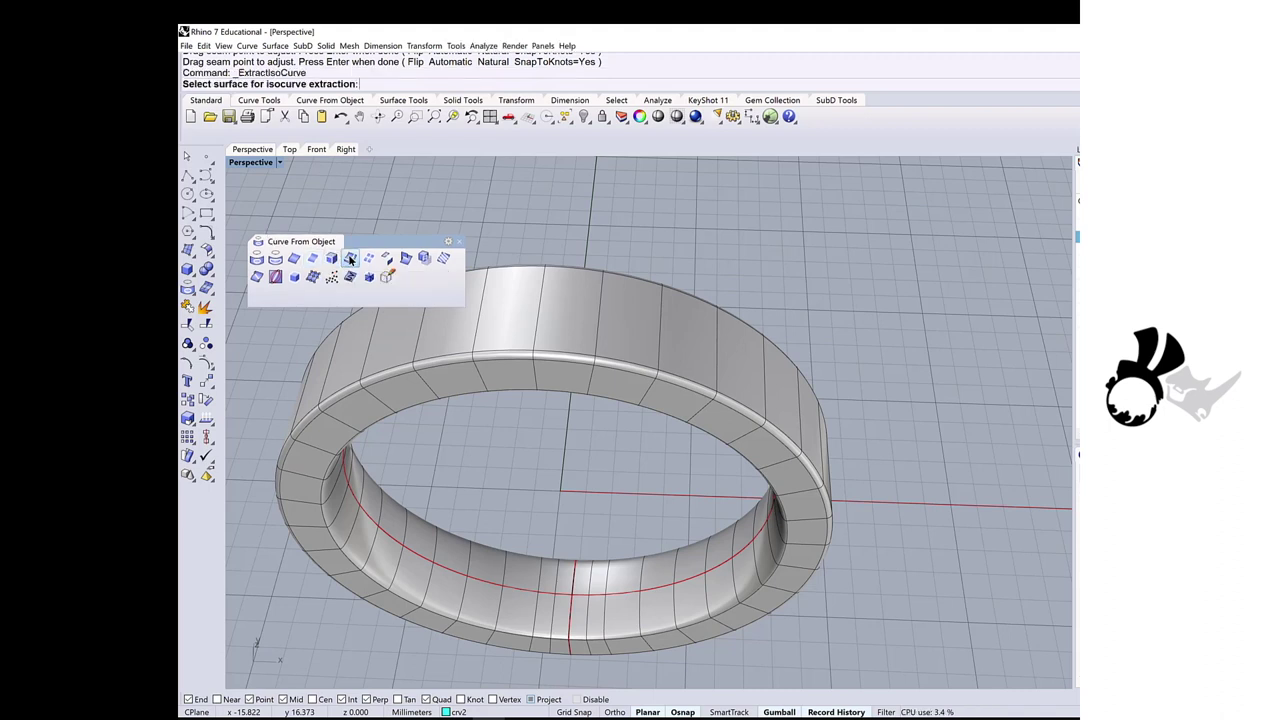
left_click(598, 314)
scroll(557, 313, "down", 4)
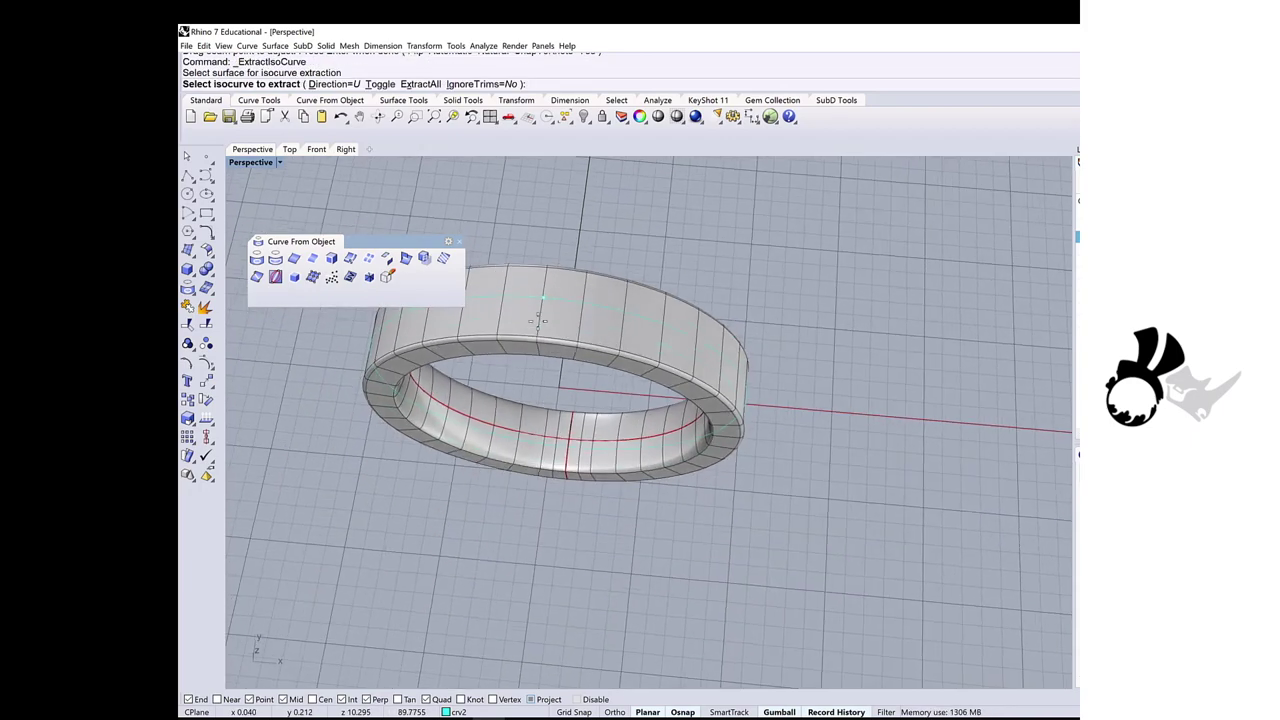
right_click_drag(557, 314, 650, 240)
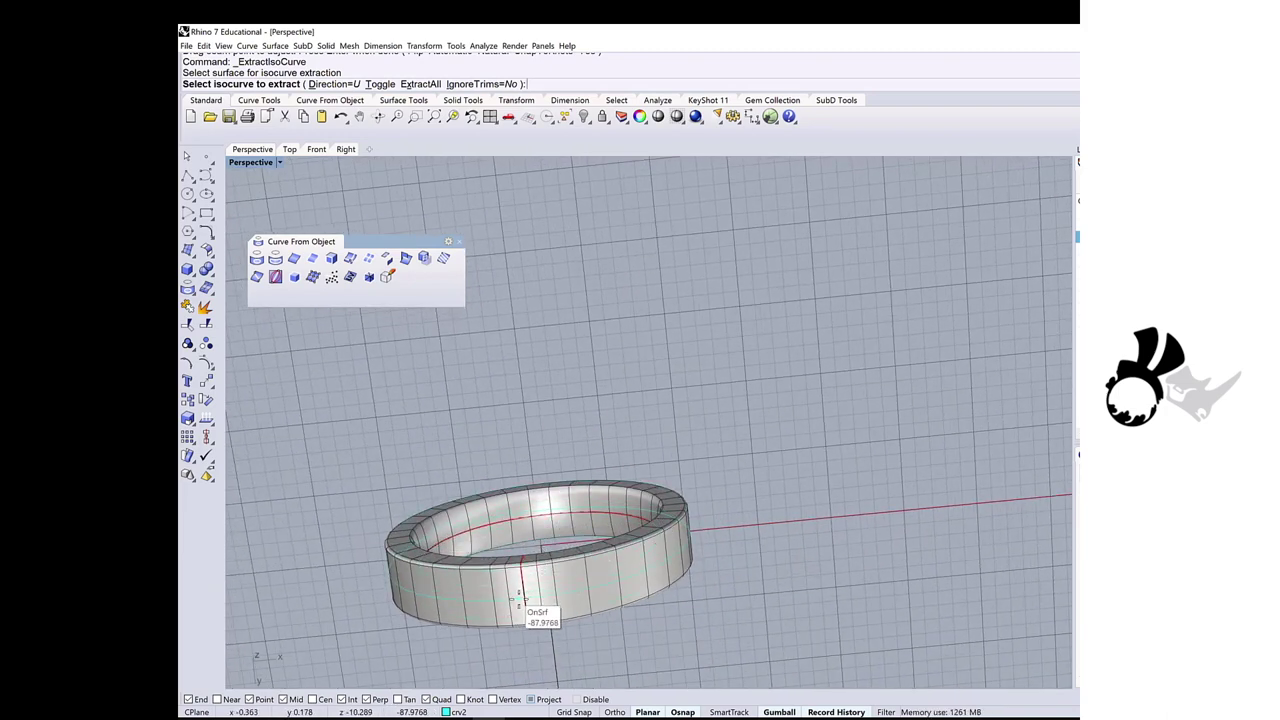
right_click_drag(519, 600, 507, 600)
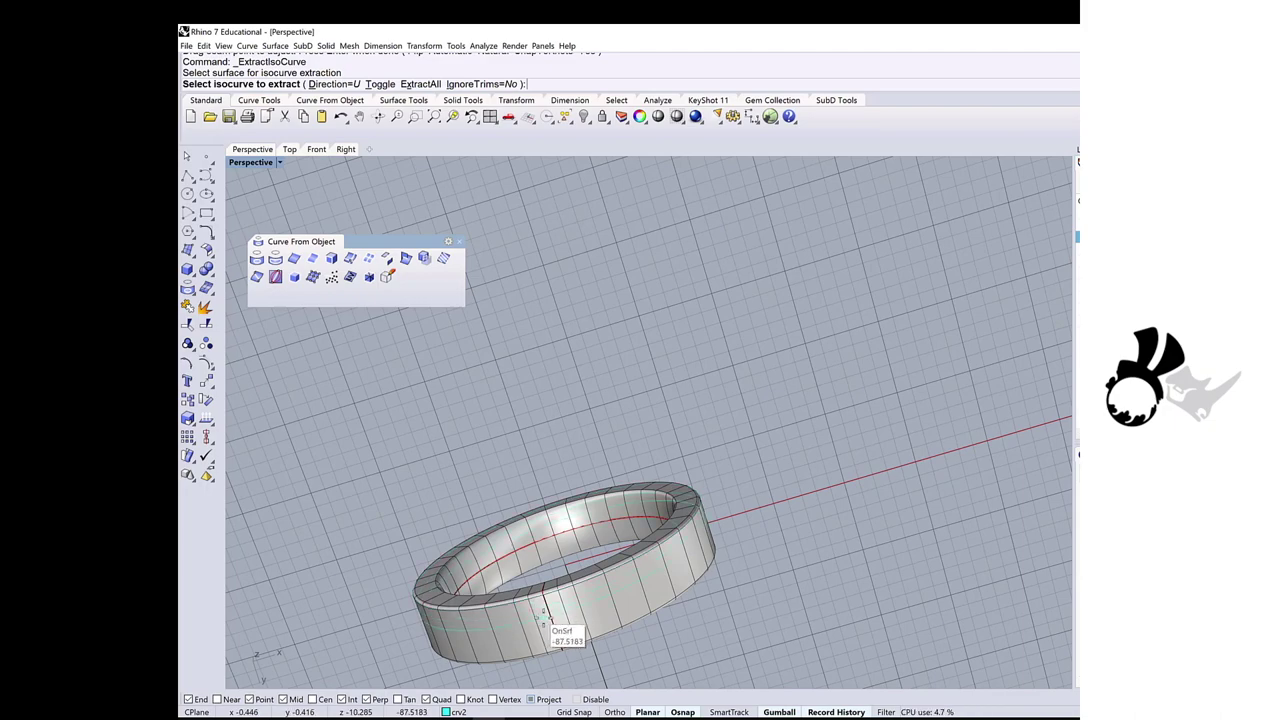
left_click(557, 622)
key("Return")
scroll(590, 522, "up", 2)
scroll(590, 522, "down", 3)
right_click_drag(605, 515, 612, 450)
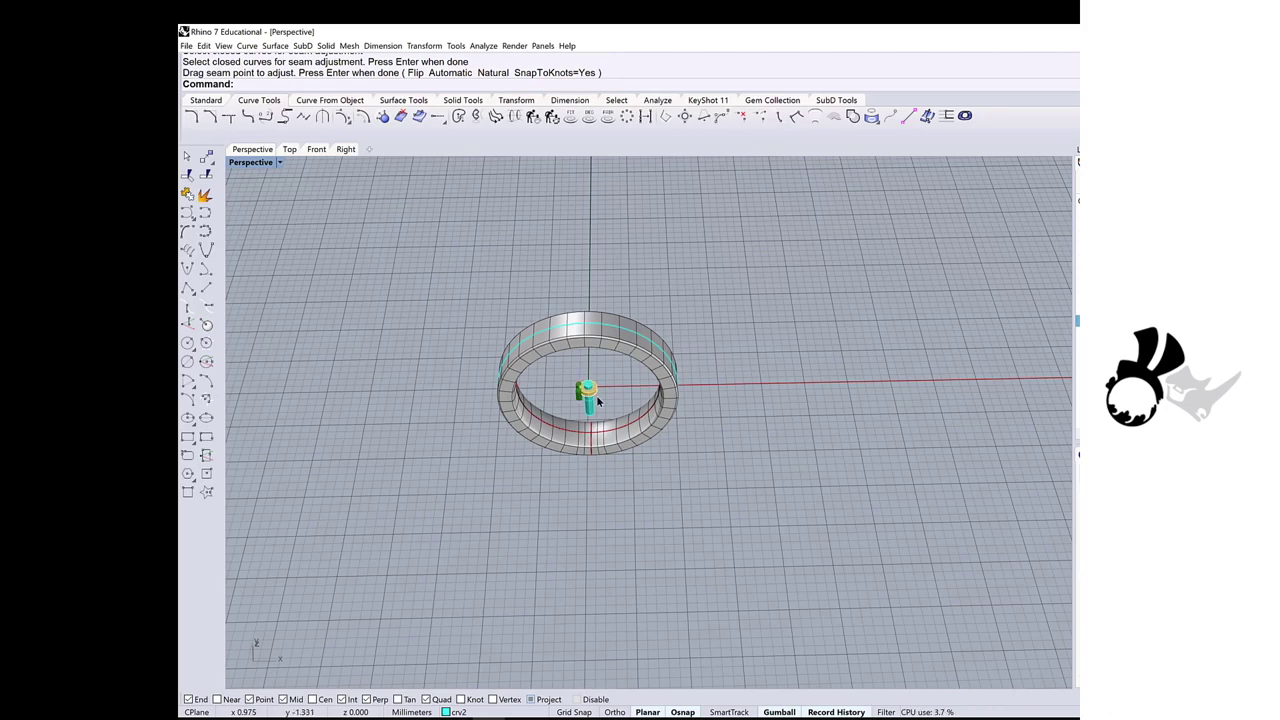
Step: Zoom in toward the ring's centre where the diamond sits
scroll(592, 392, "up", 6)
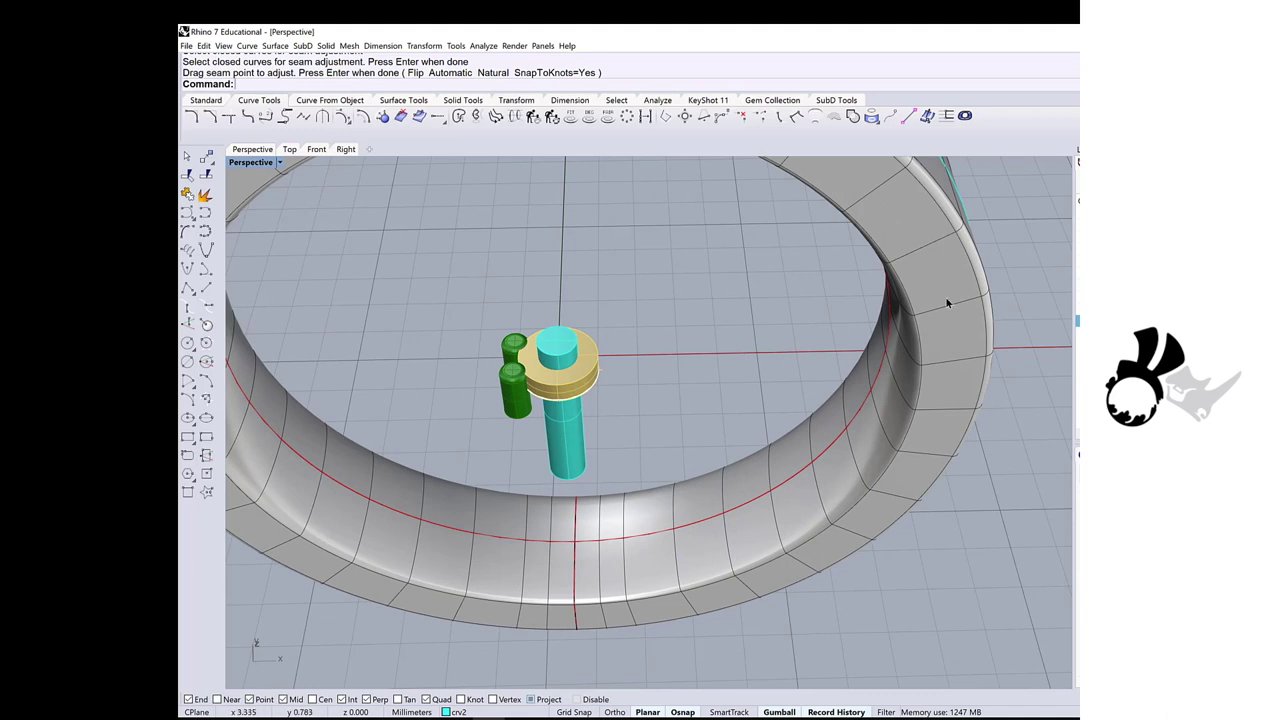
scroll(555, 378, "up", 2)
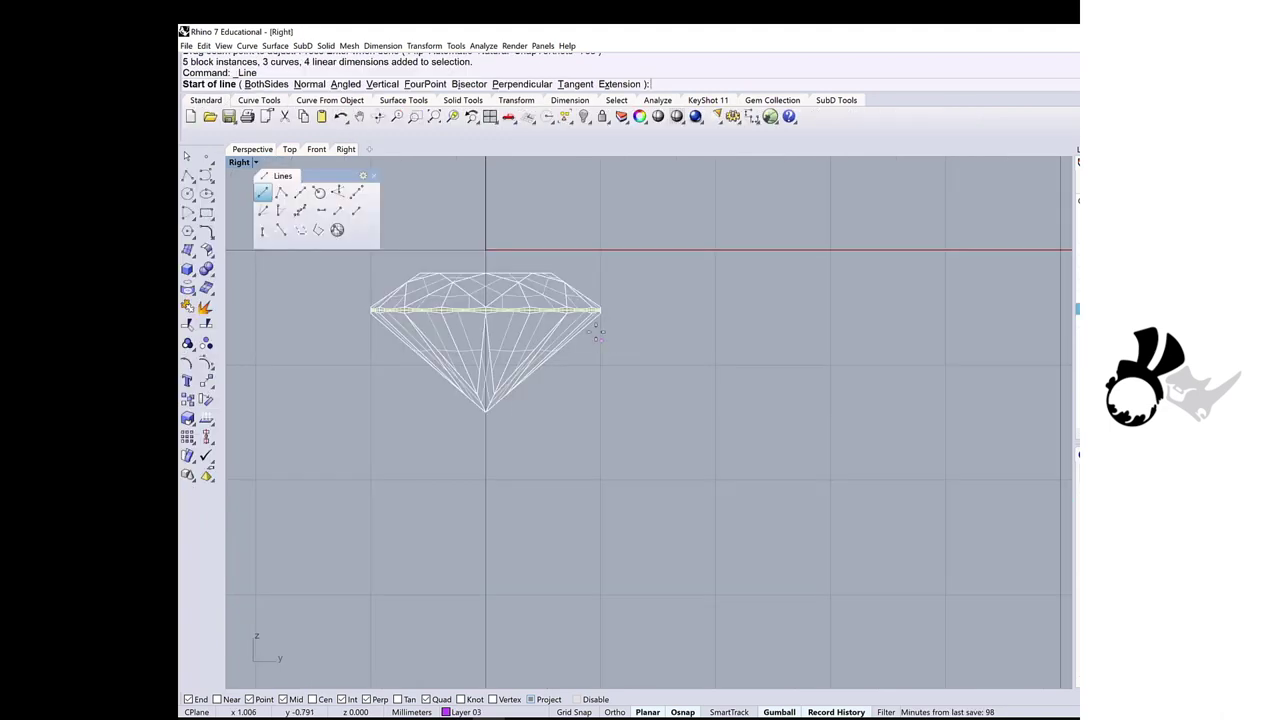
Step: Draw a vertical line straight down from the diamond's girdle edge
scroll(598, 331, "up", 2)
left_click(599, 306)
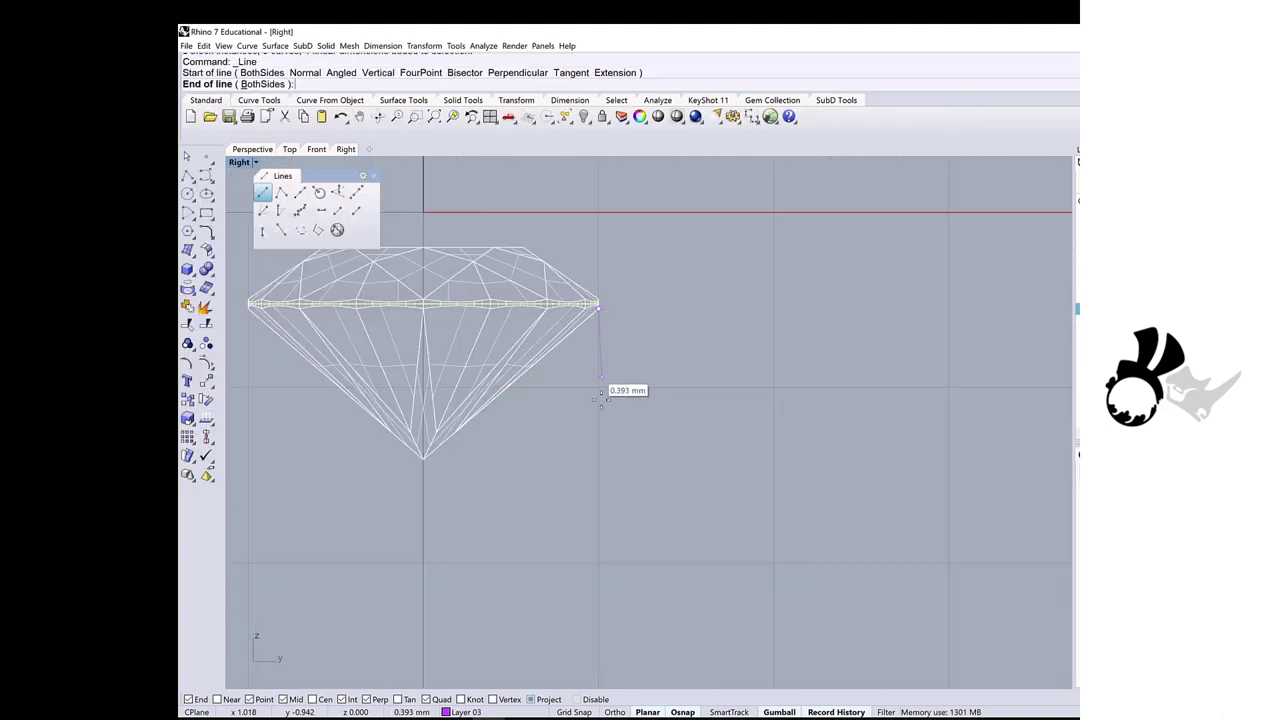
left_click(600, 411, "shift")
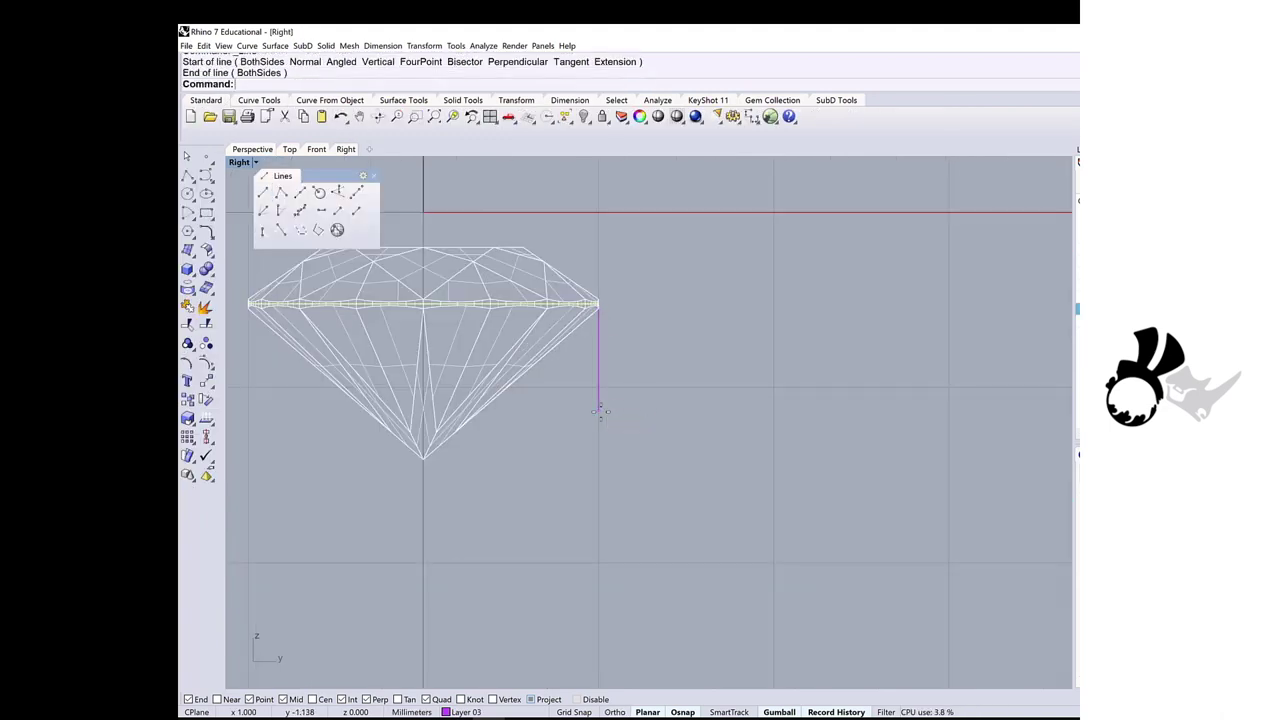
scroll(589, 326, "up", 1)
left_click(598, 305)
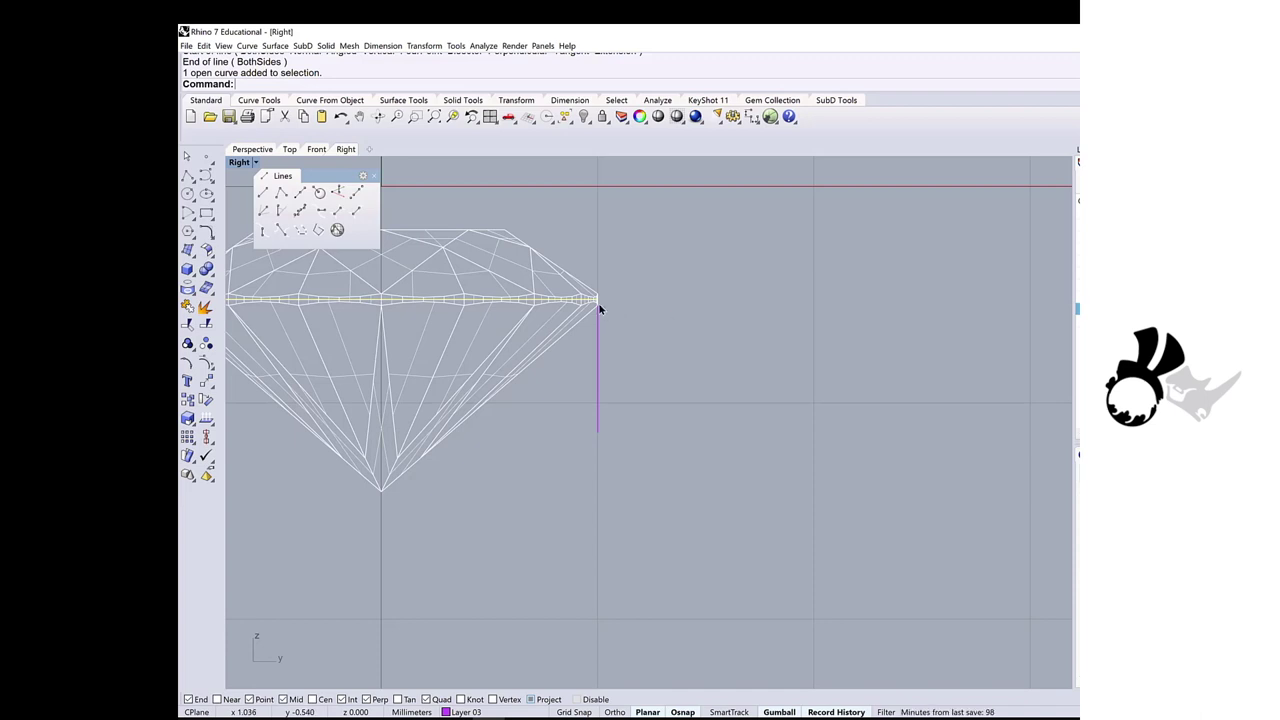
Step: Draw a polyline 0.2 mm down from the girdle end, then across under the girdle
scroll(400, 320, "up", 1)
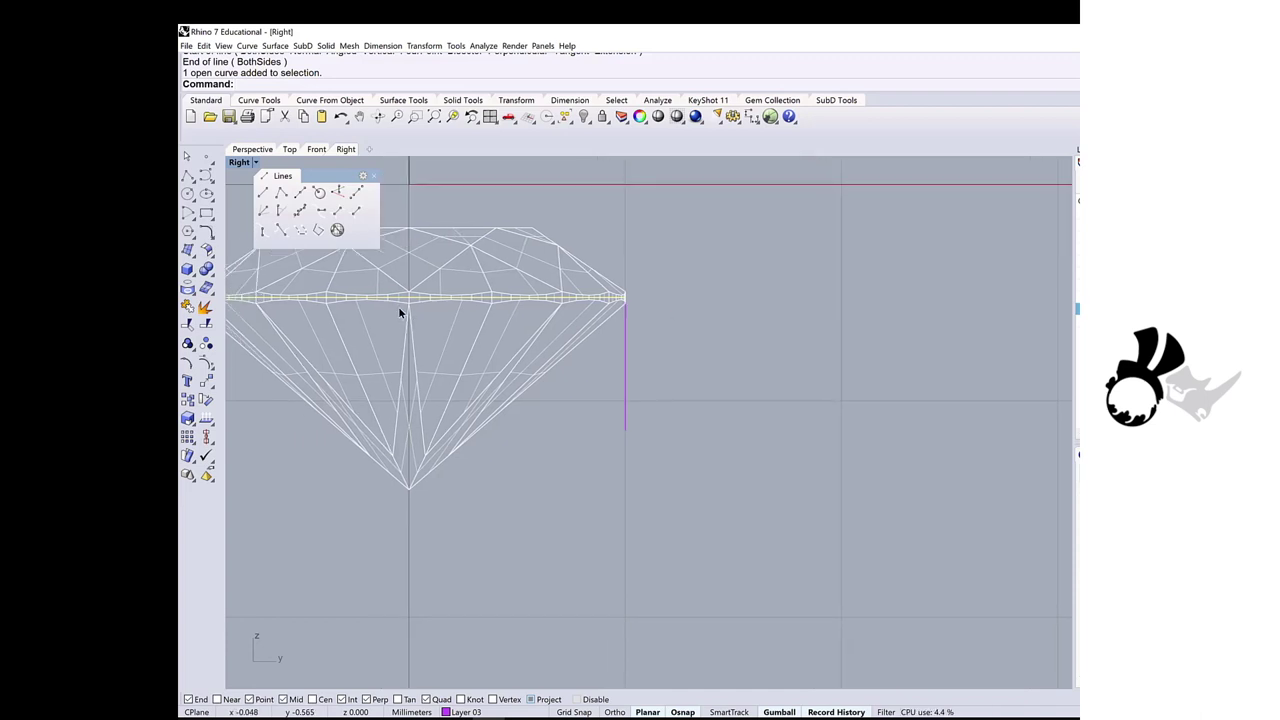
scroll(400, 312, "up", 1)
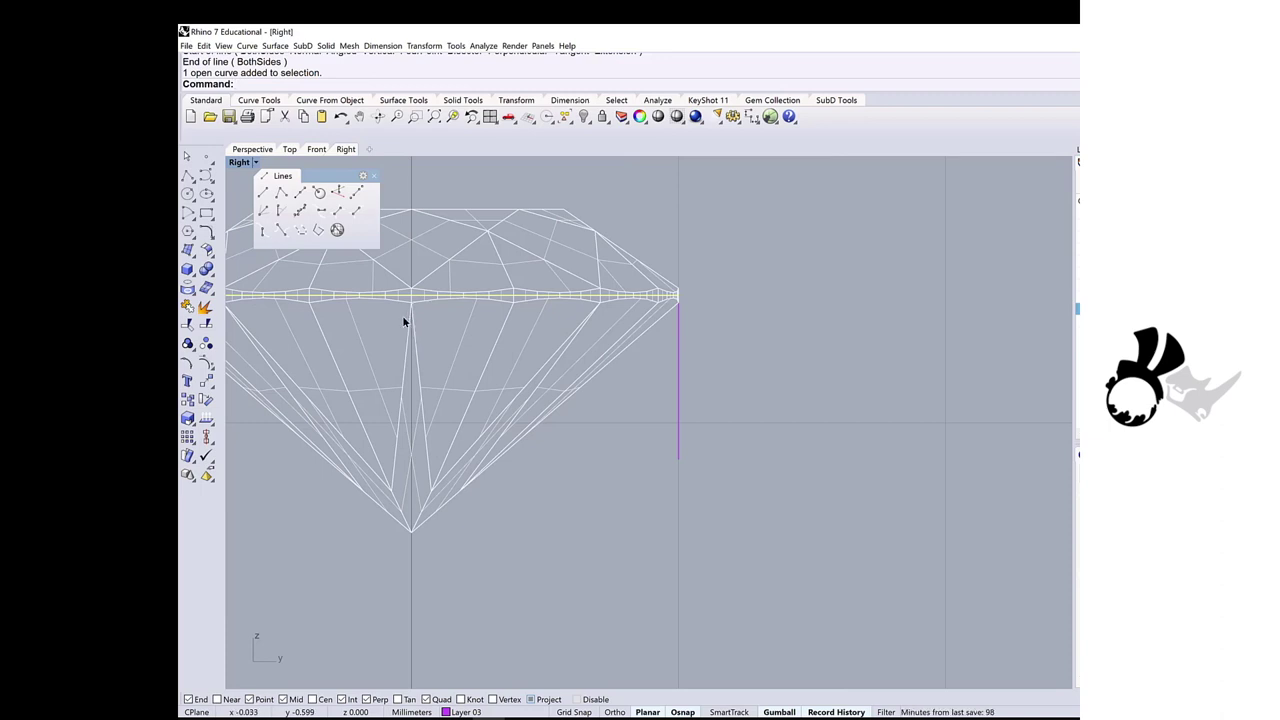
left_click(262, 195)
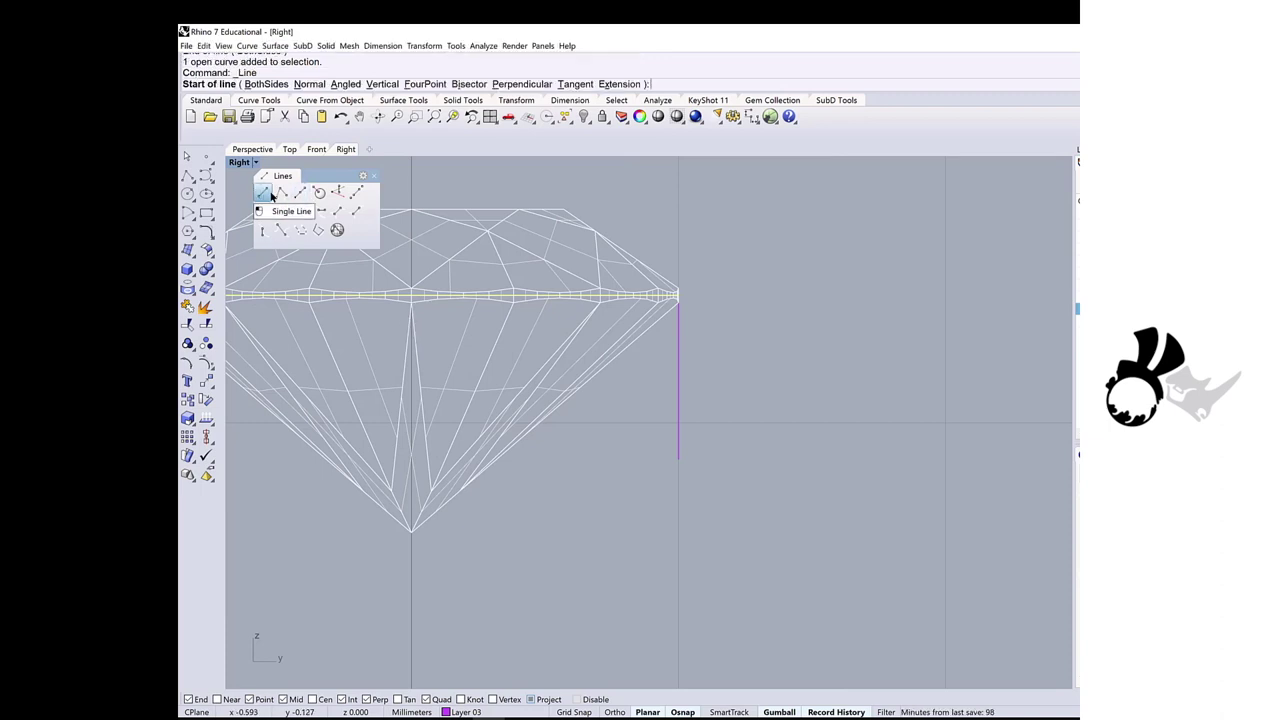
left_click(281, 192)
scroll(407, 278, "up", 5)
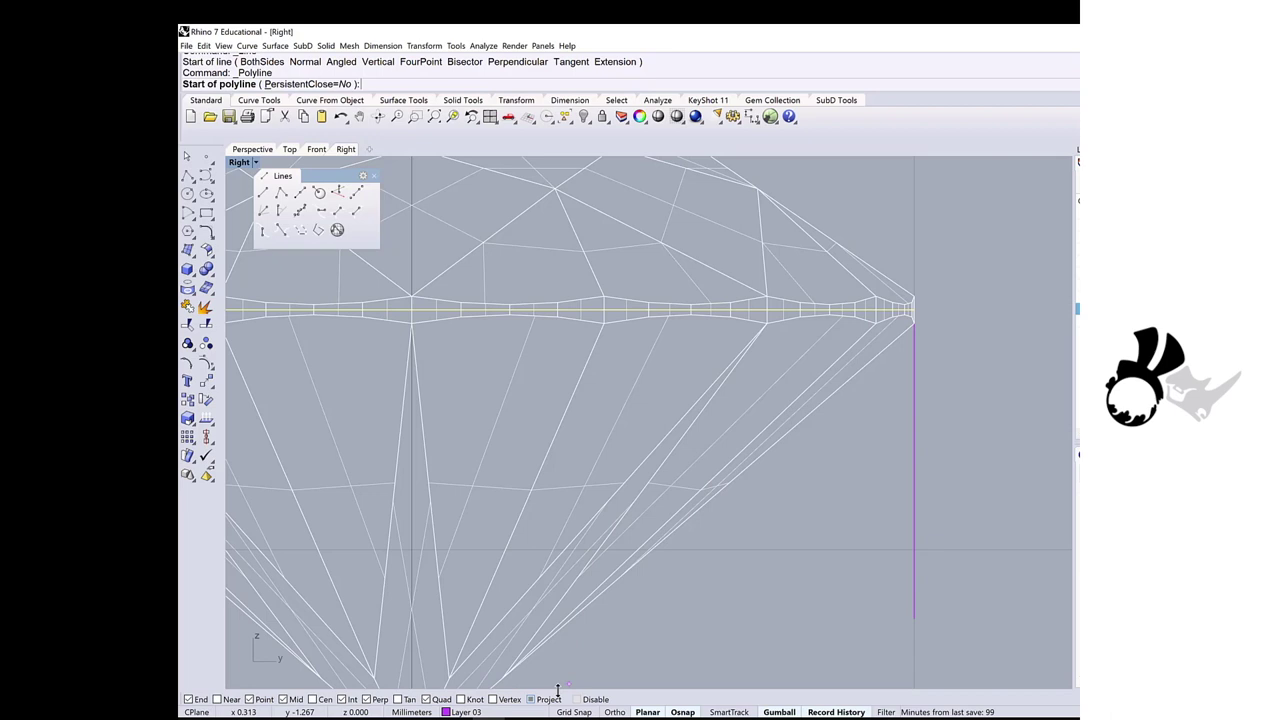
scroll(494, 301, "down", 4)
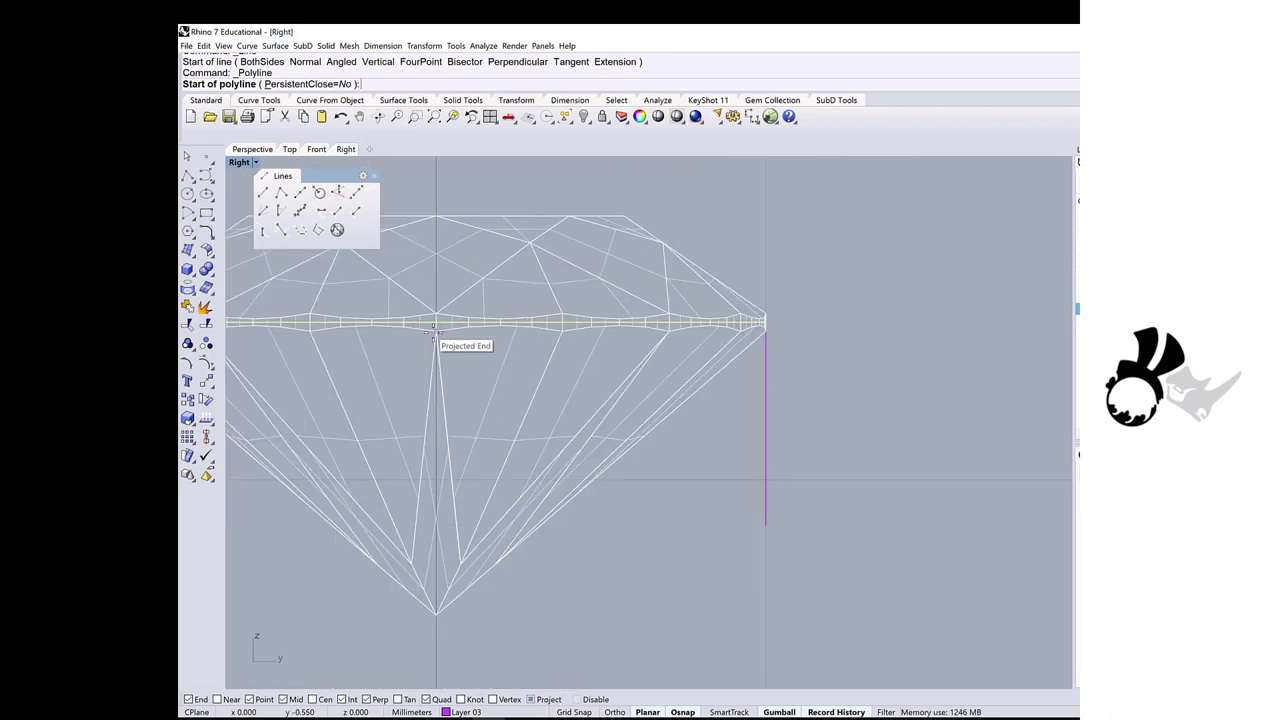
left_click(434, 334)
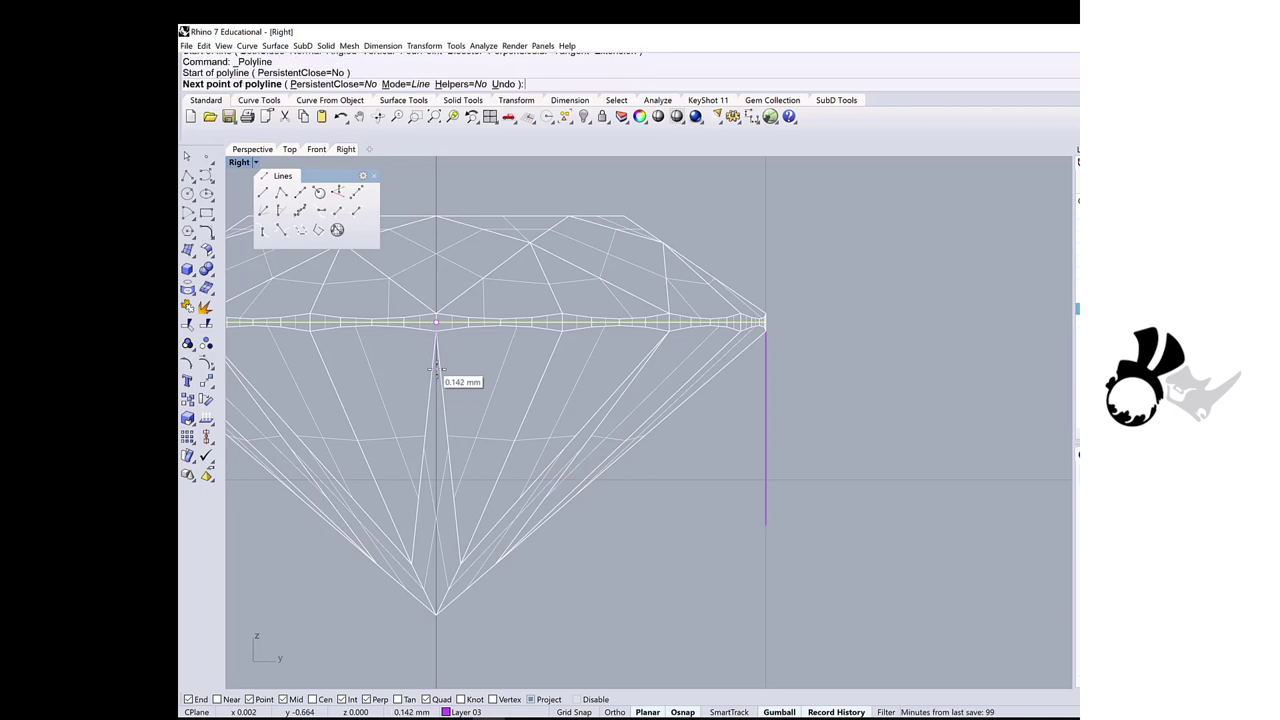
type(".2")
key("Return")
left_click(436, 388)
left_click(767, 388)
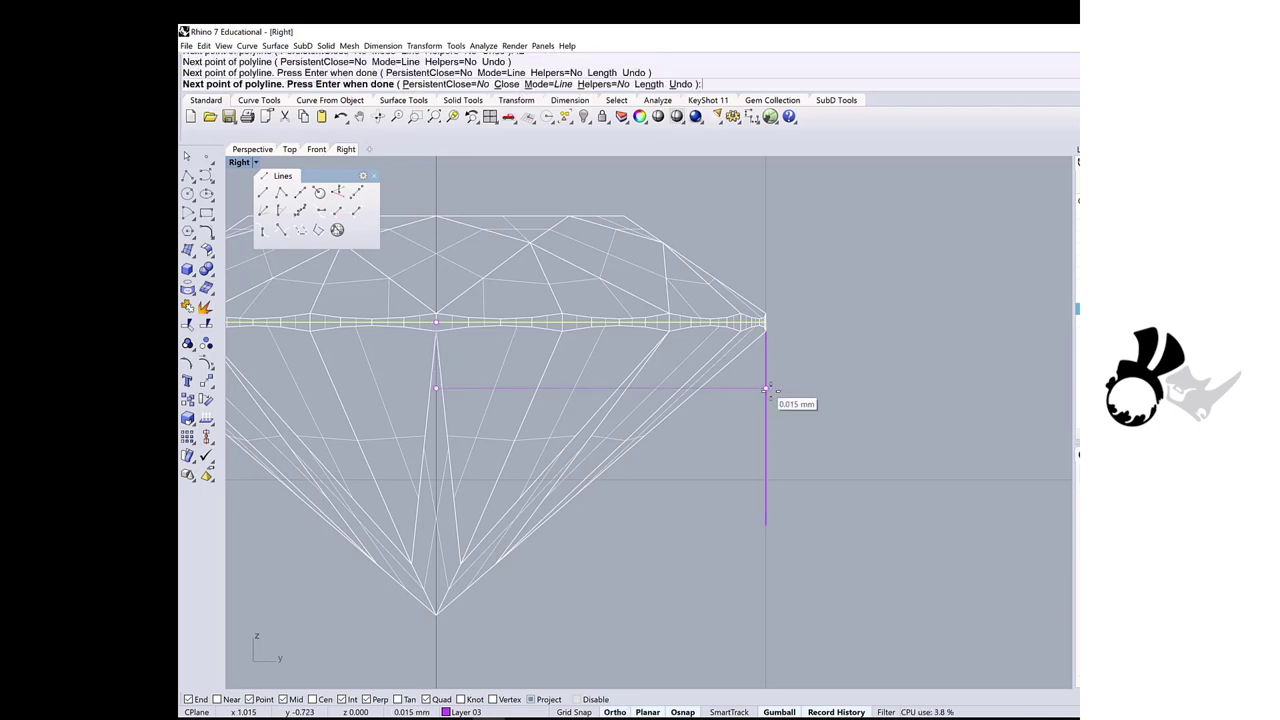
right_click(770, 390)
right_click_drag(777, 395, 716, 400)
Step: Draw a 1.6 mm vertical line from the polyline's end
left_click(262, 192)
left_click(715, 398)
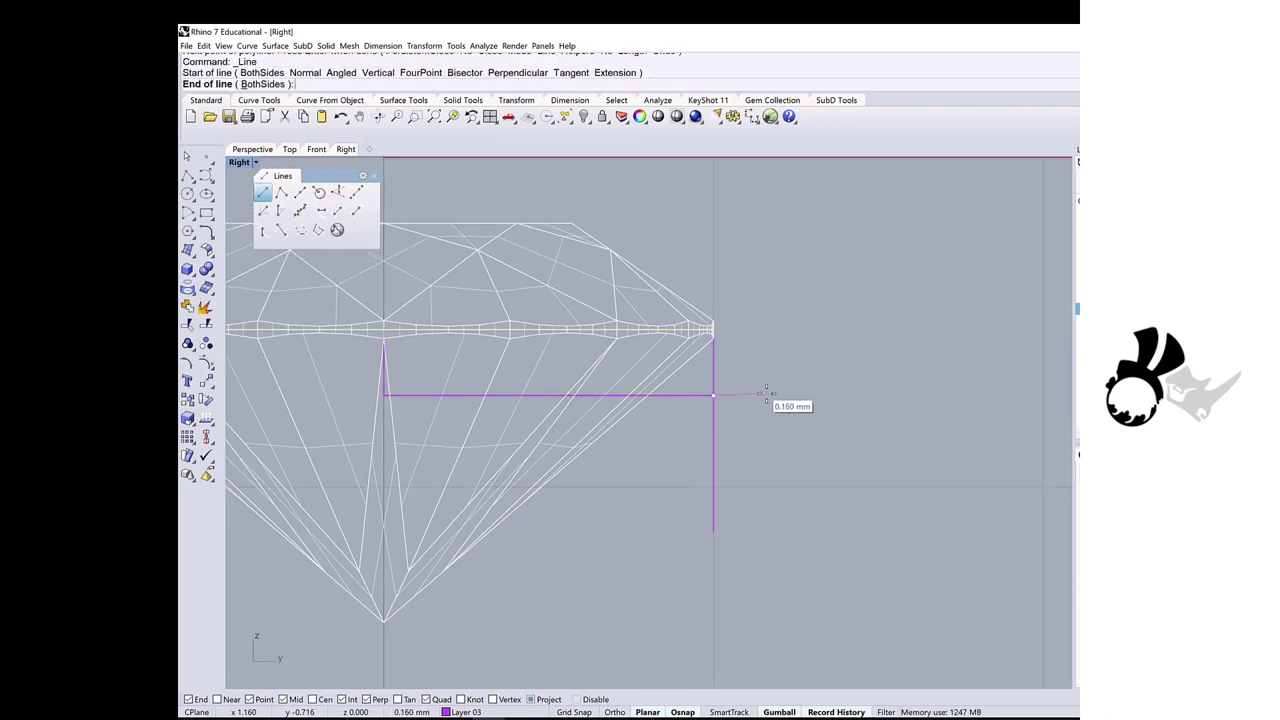
type("1")
scroll(694, 402, "down", 2)
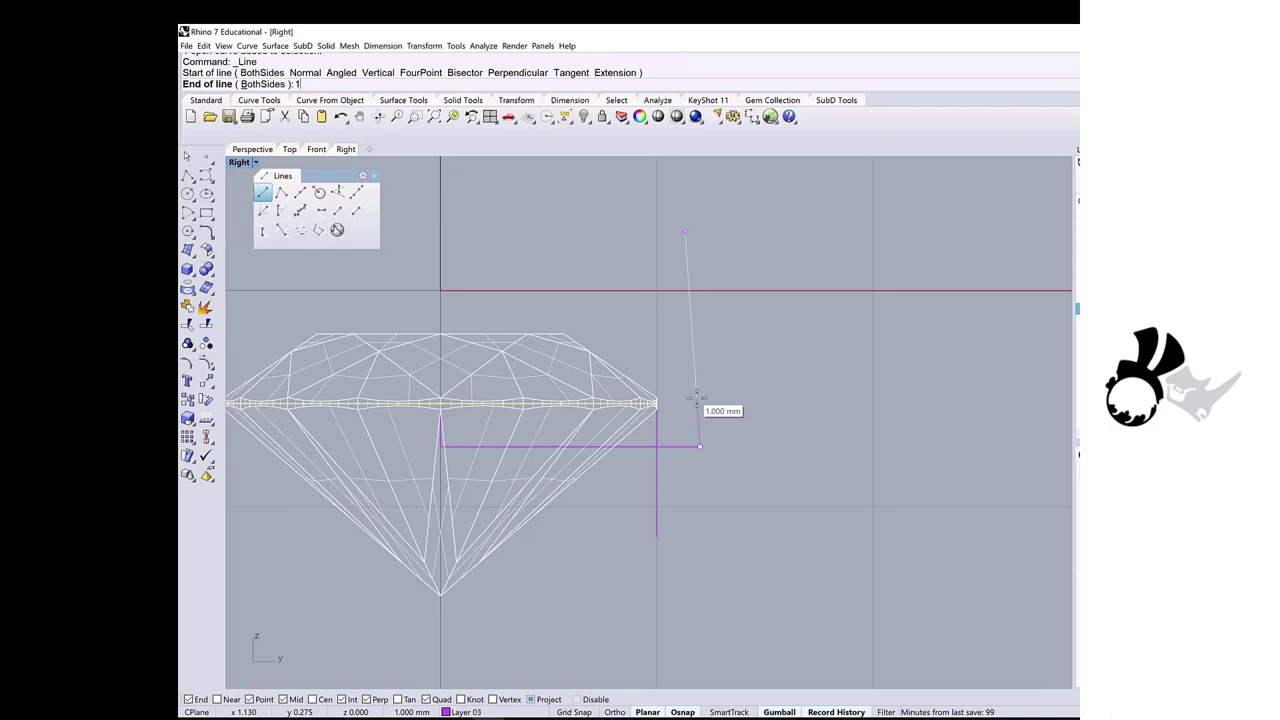
type(".6")
key("Return")
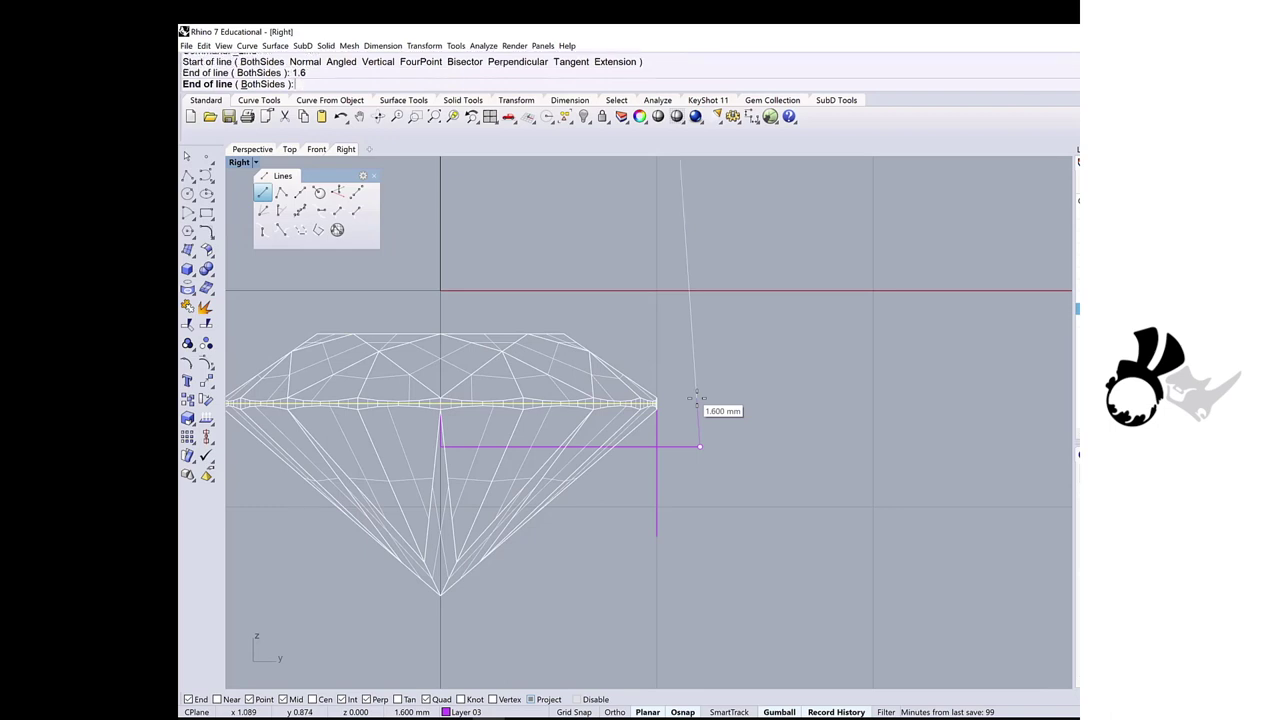
left_click(698, 385)
scroll(701, 460, "down", 3)
left_click(702, 298)
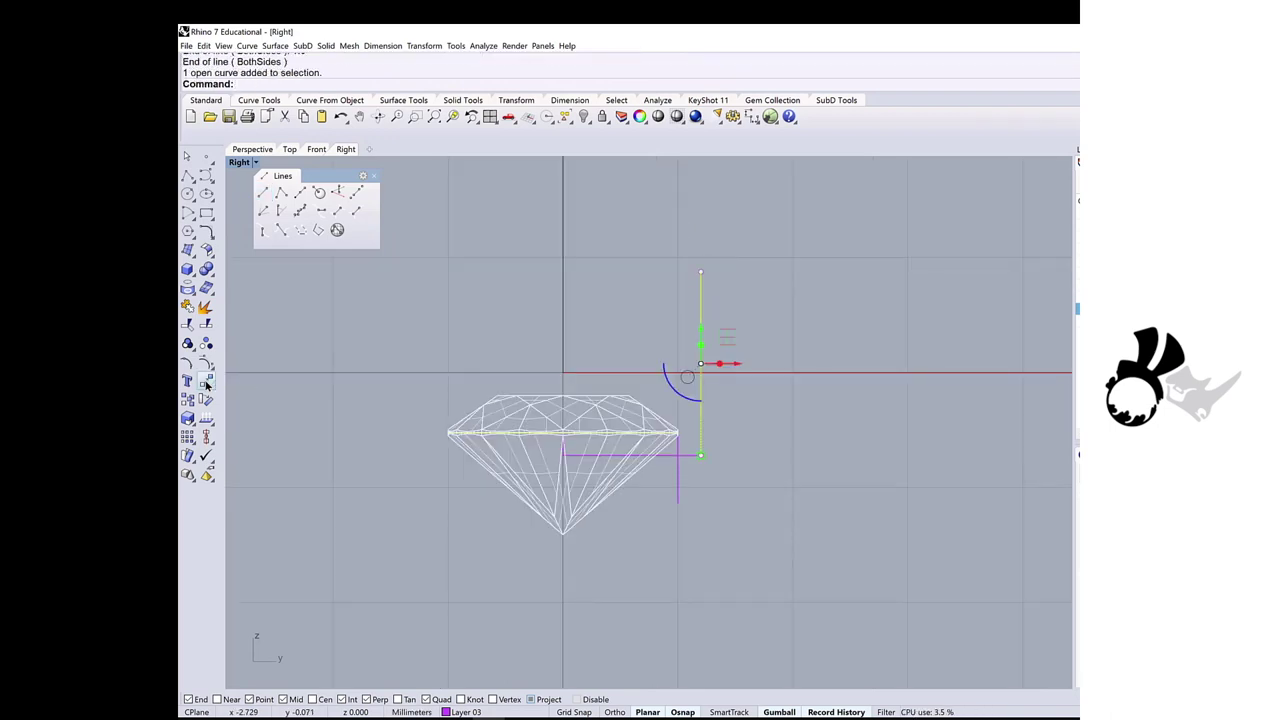
Step: Tilt the 1.6 mm line -15° about its bottom end and join the three profile pieces
left_click(206, 399)
left_click(698, 455)
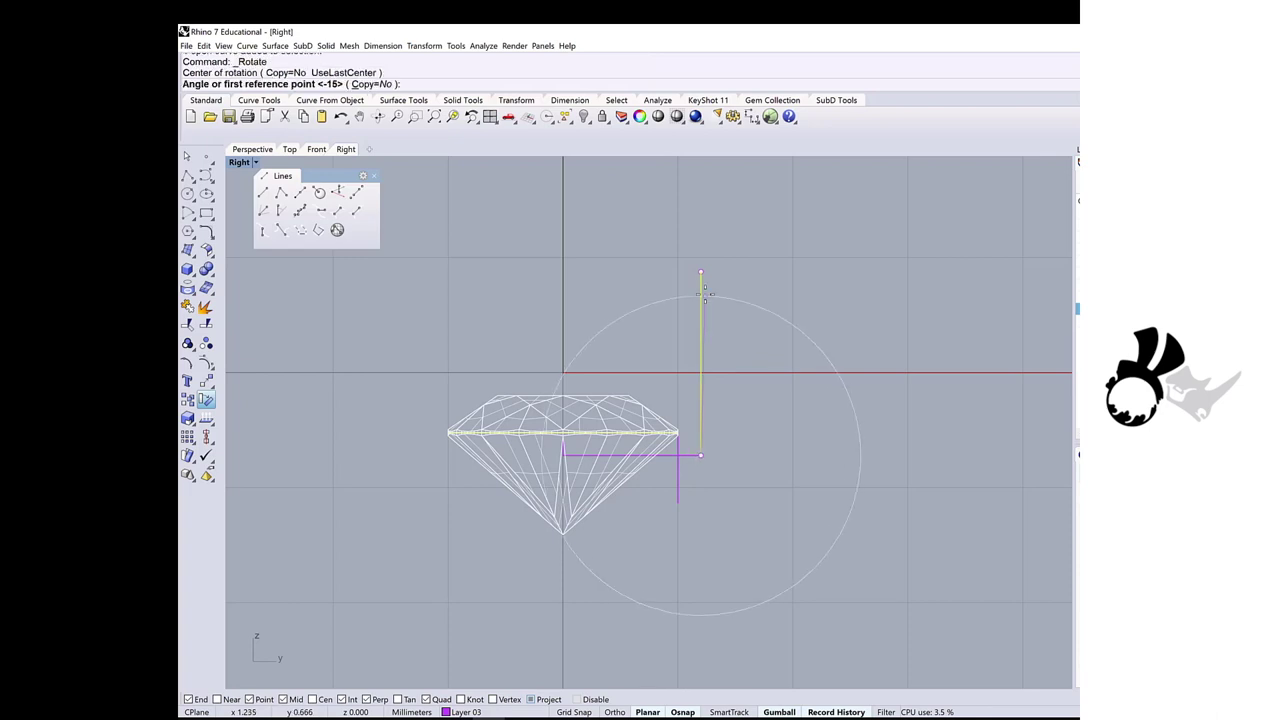
left_click(701, 273)
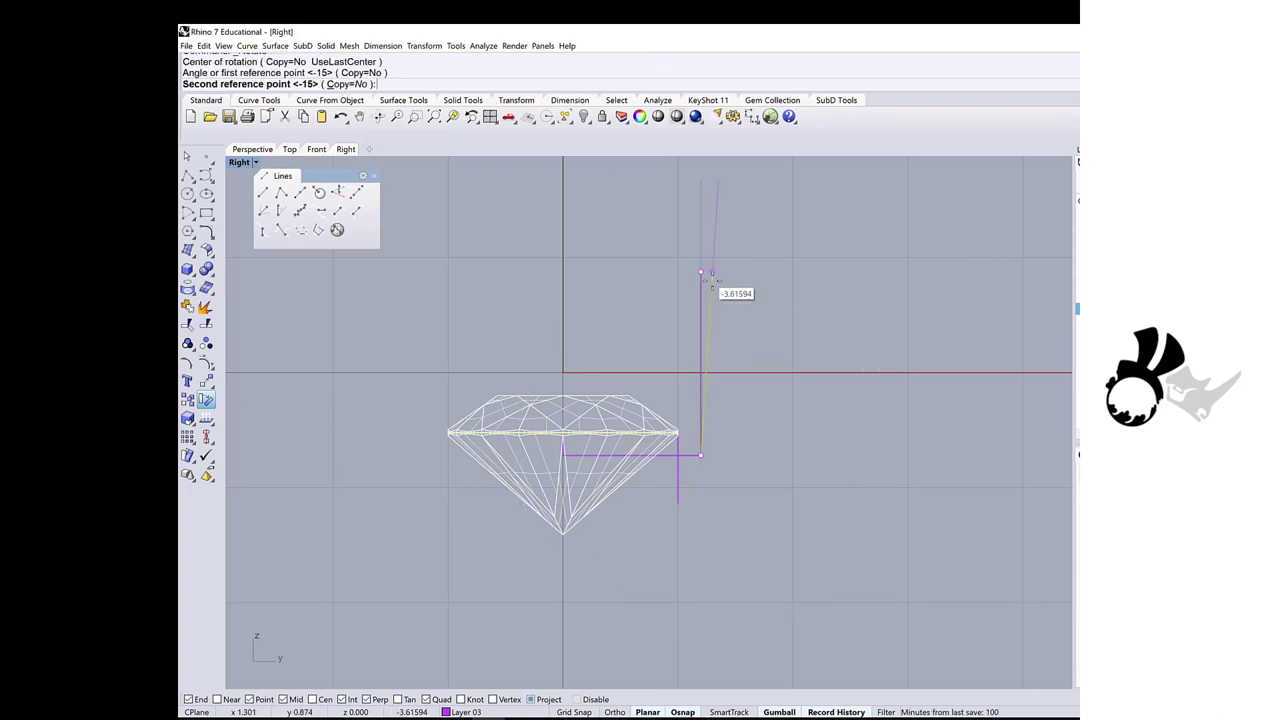
type("-1")
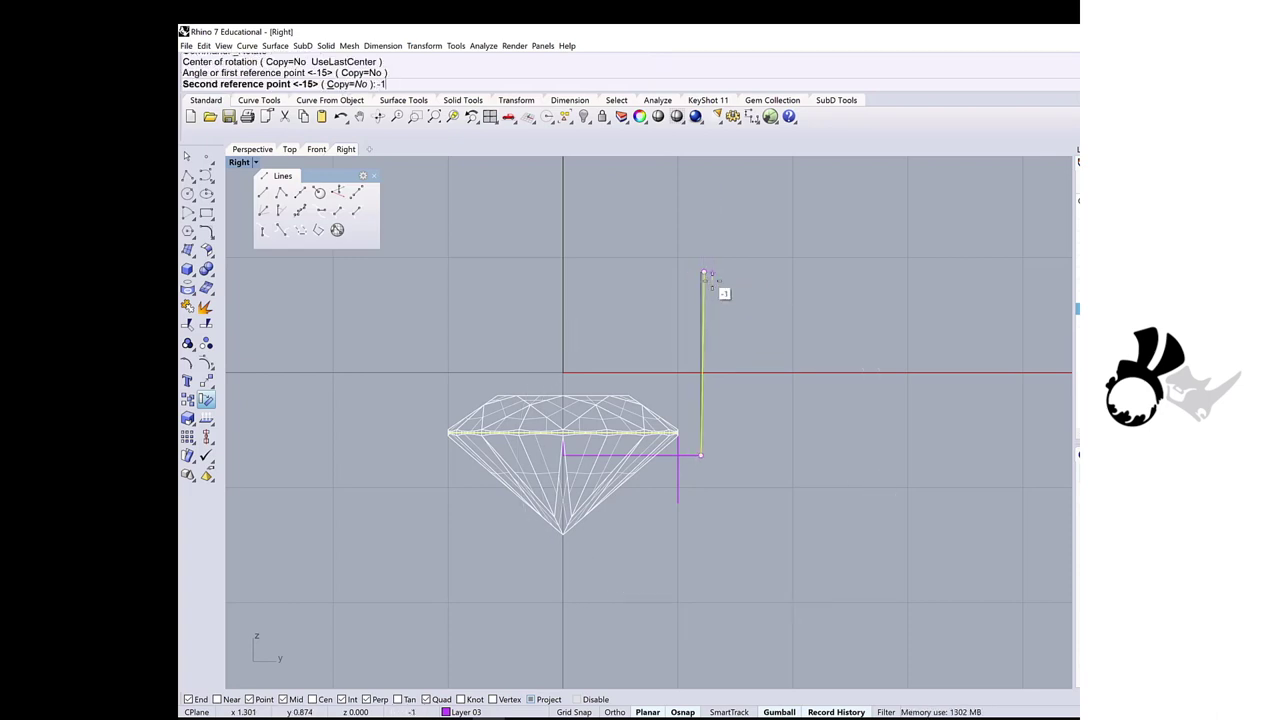
type("5")
key("Return")
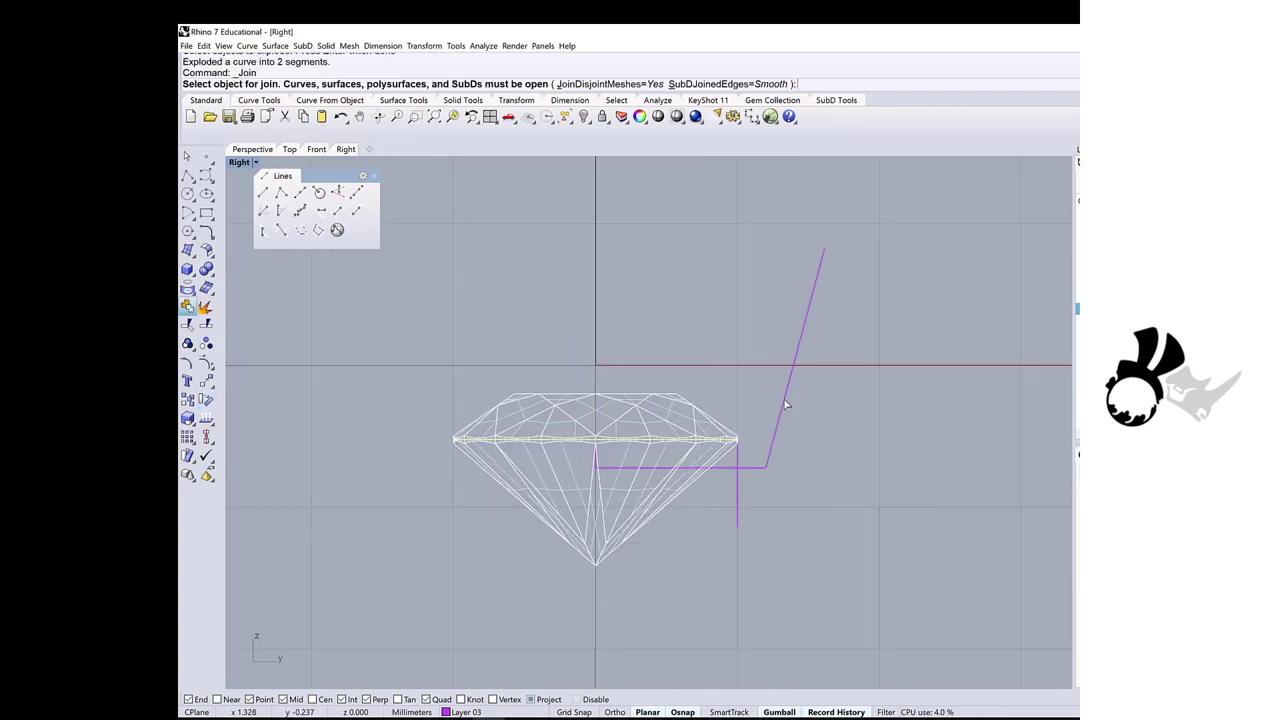
left_click(773, 434)
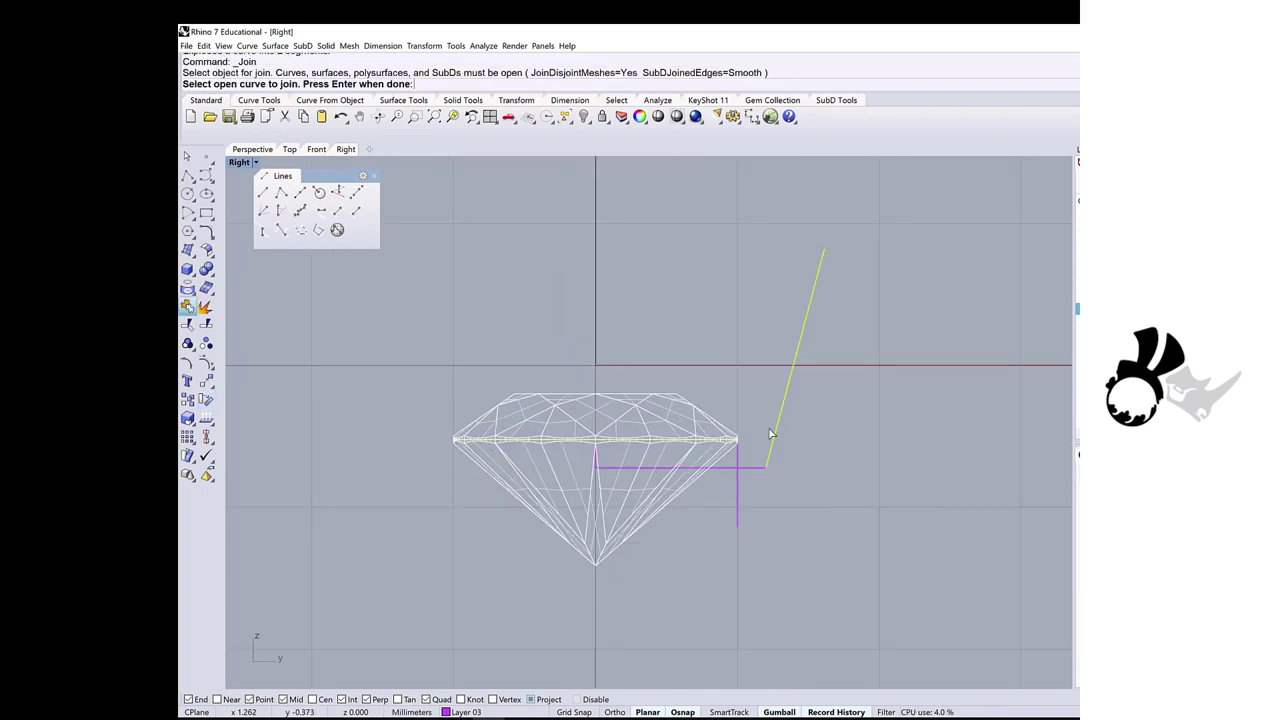
left_click(761, 466)
left_click(733, 474)
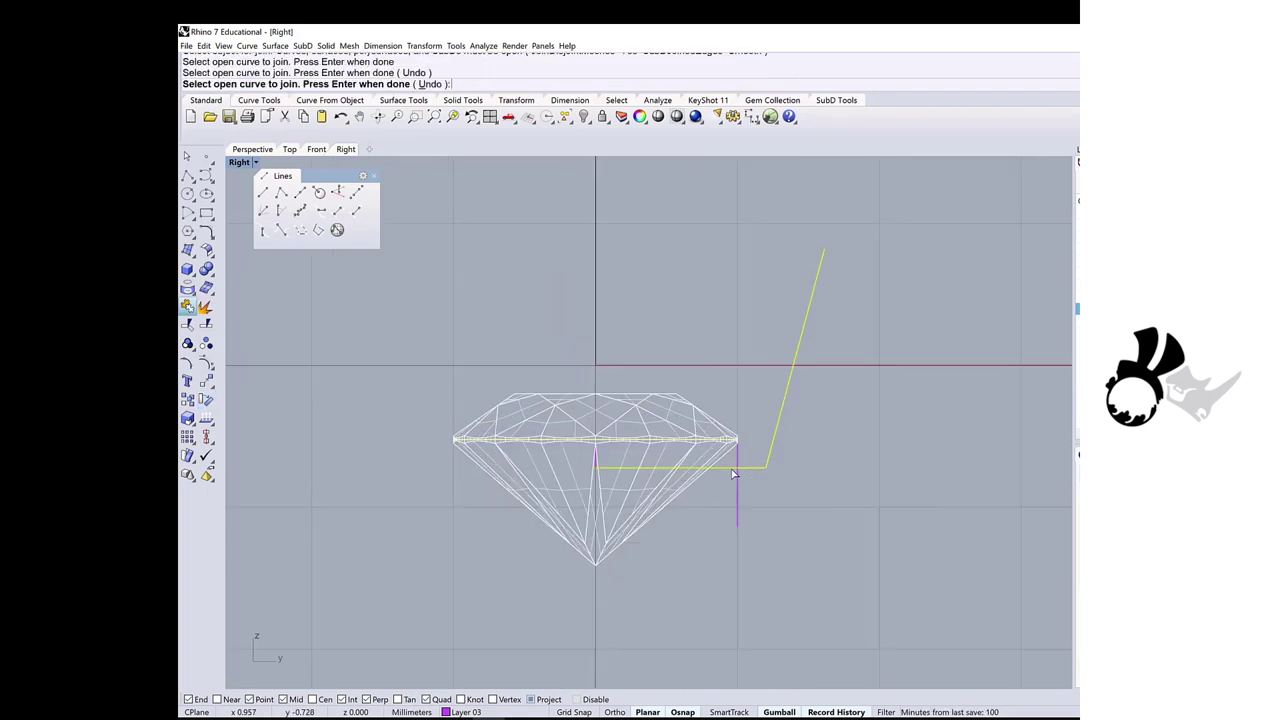
key("Return")
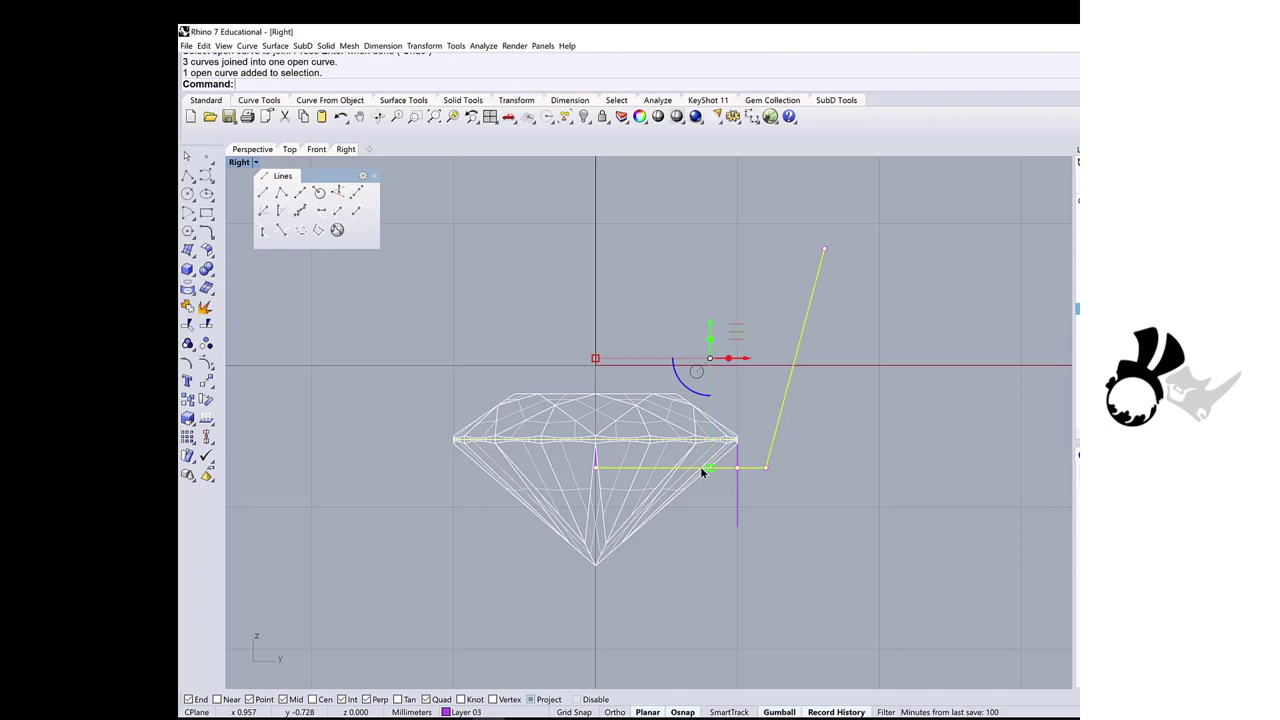
Step: Mirror the profile to the left and draw a top line between the wall tips
key("ctrl+m")
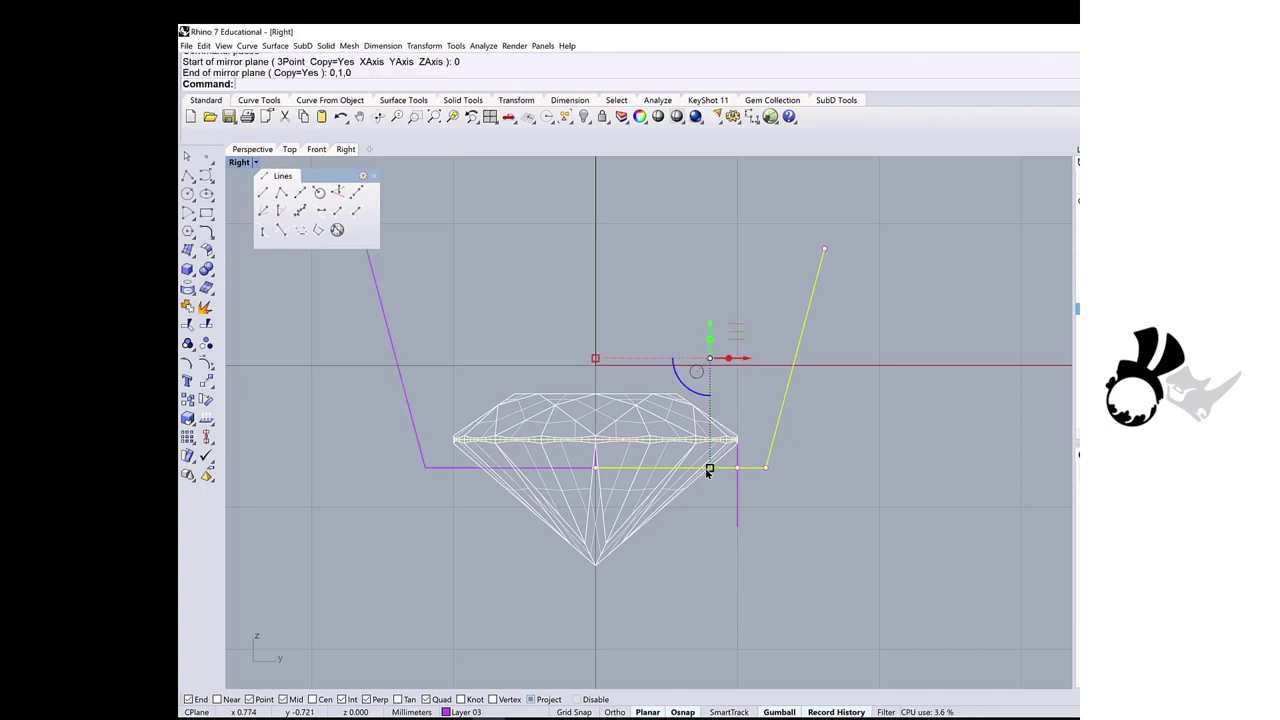
left_click(262, 192)
left_click(394, 278)
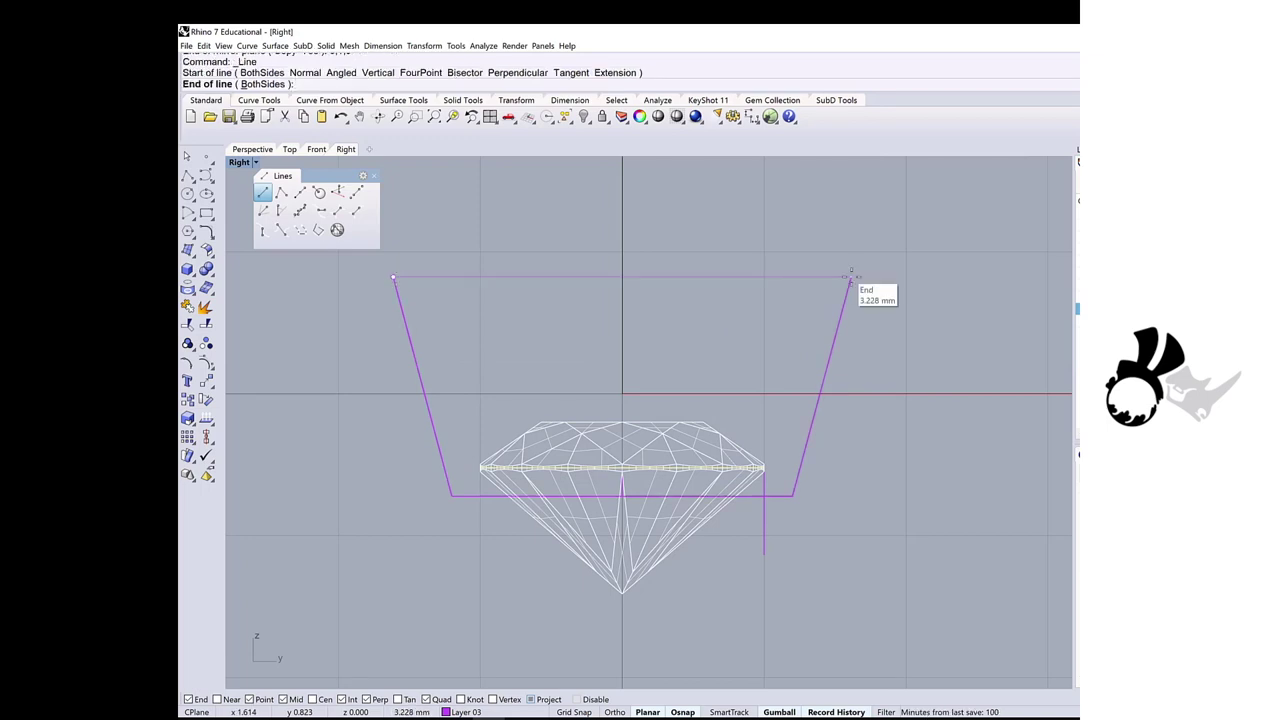
left_click(851, 277)
Step: Join the top line and both halves into one closed trapezoid outline
left_click(187, 306)
left_click(400, 279)
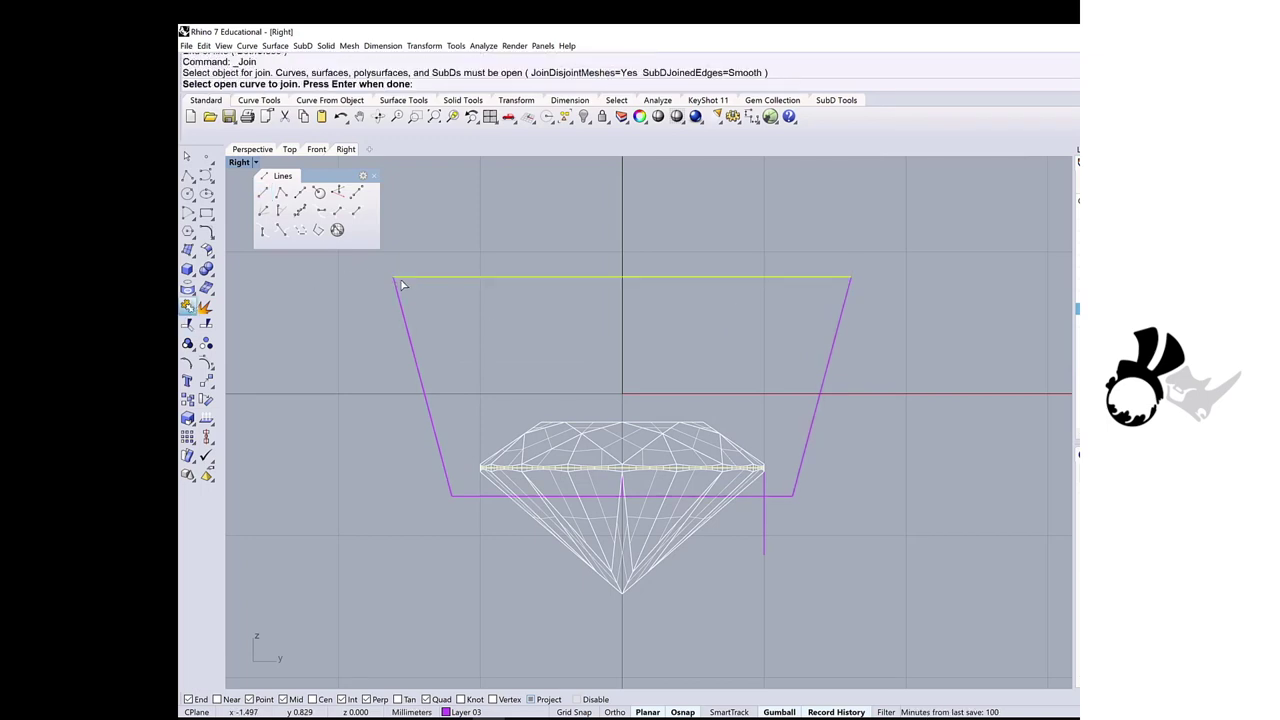
left_click(398, 288)
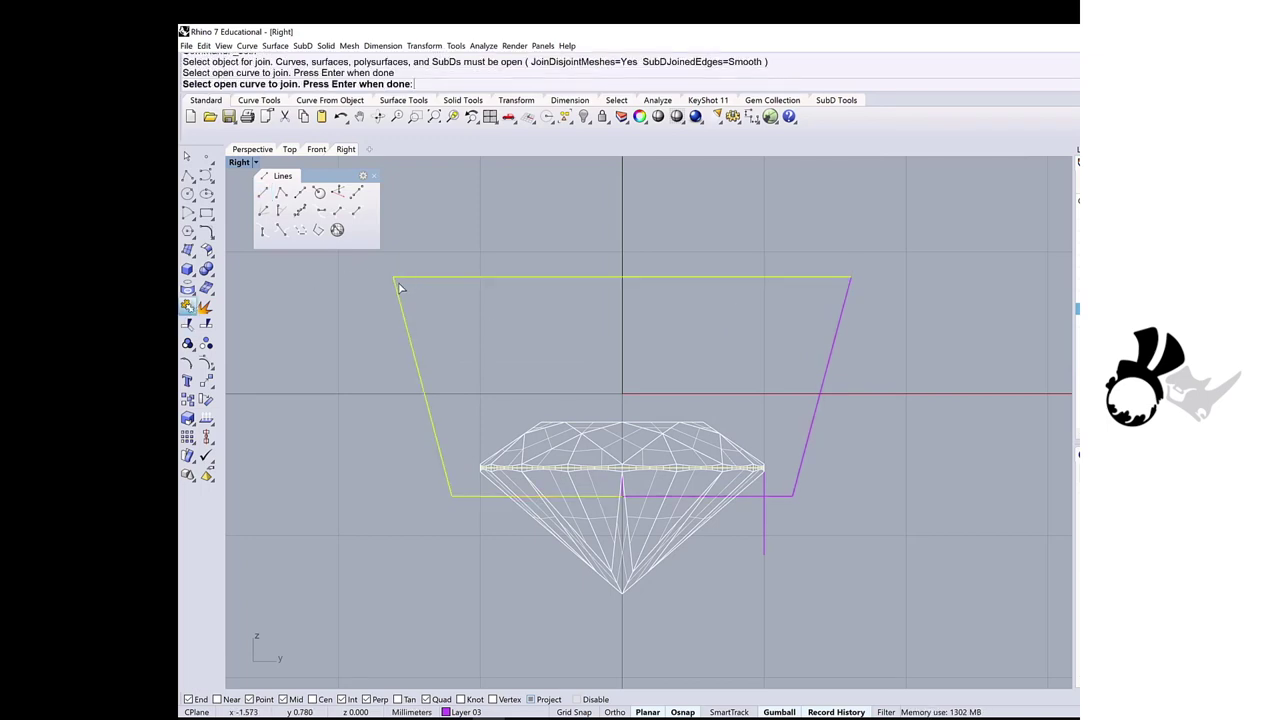
left_click(843, 320)
left_click(843, 320)
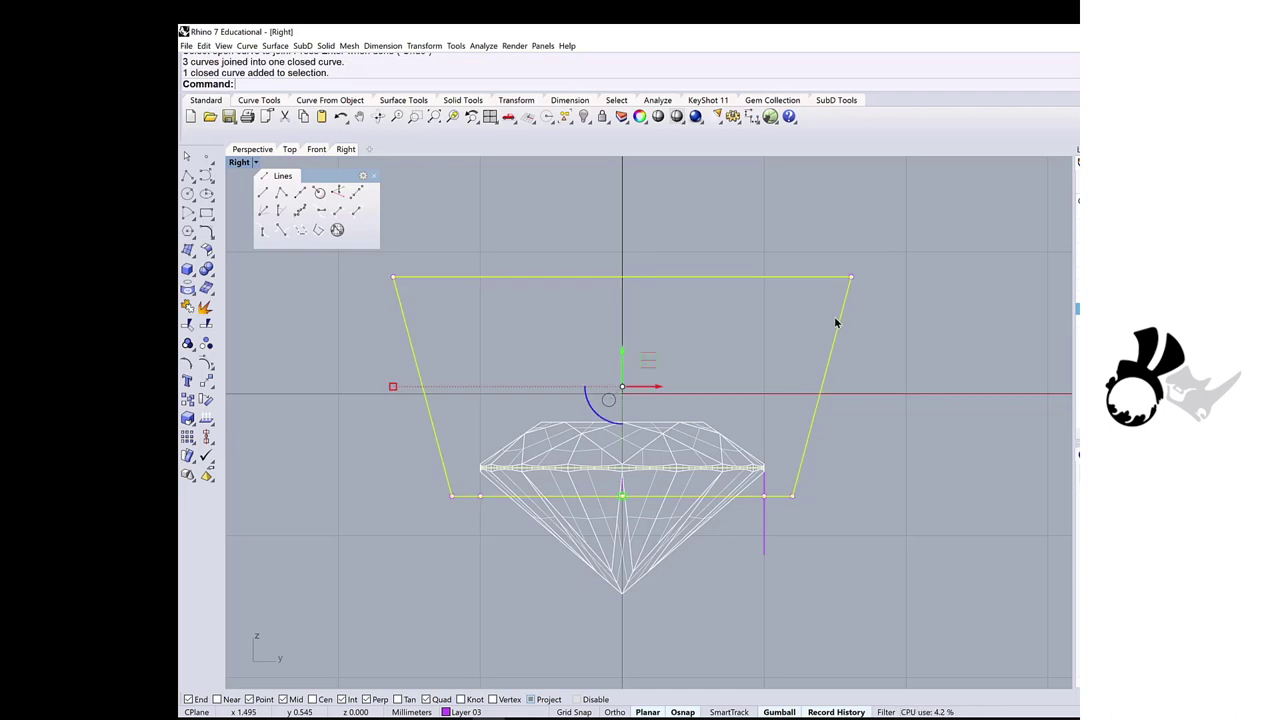
scroll(837, 323, "down", 2)
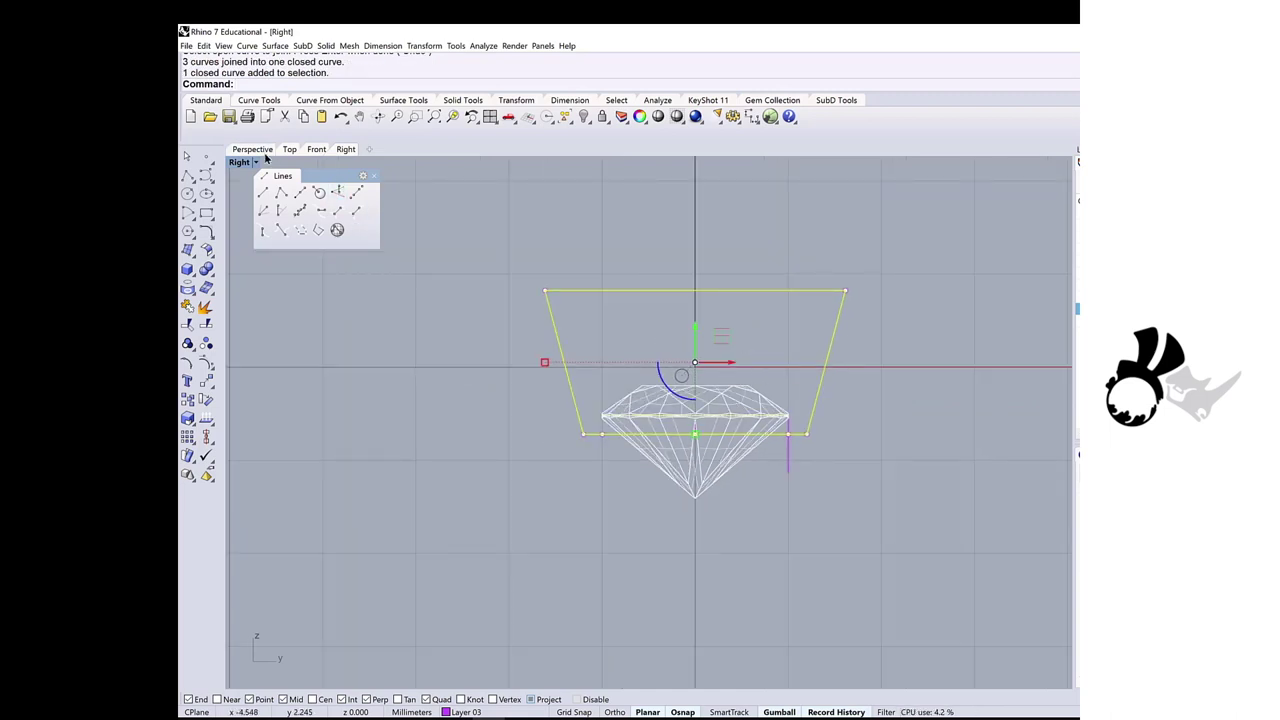
Step: Switch to the Perspective view and tilt it to frame the ring circle
left_click(252, 149)
scroll(666, 393, "down", 5)
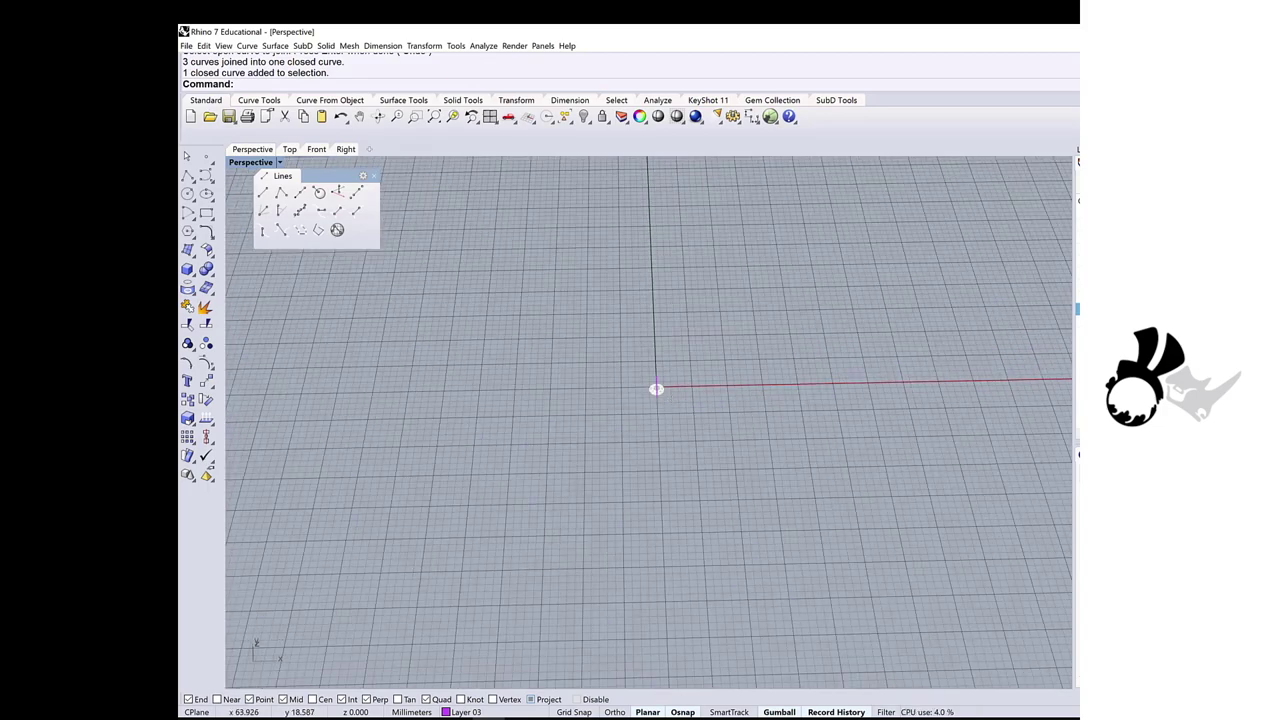
right_click_drag(734, 397, 684, 374)
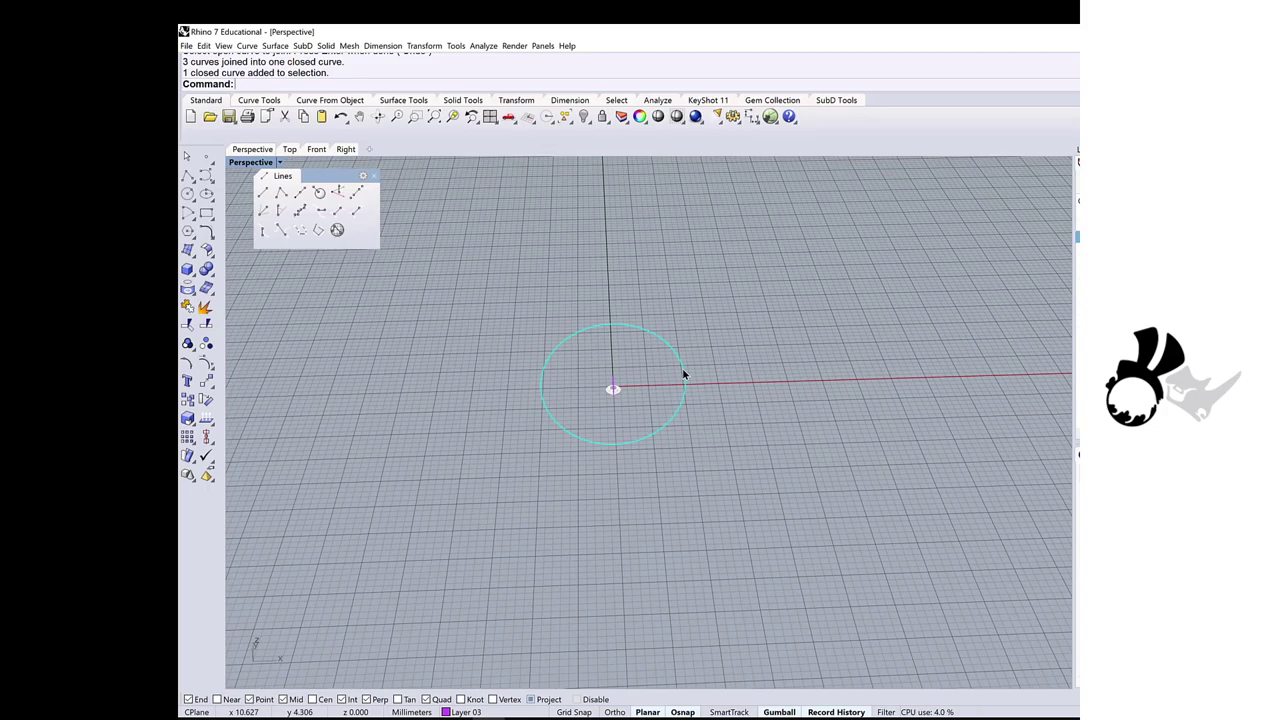
scroll(639, 366, "up", 1)
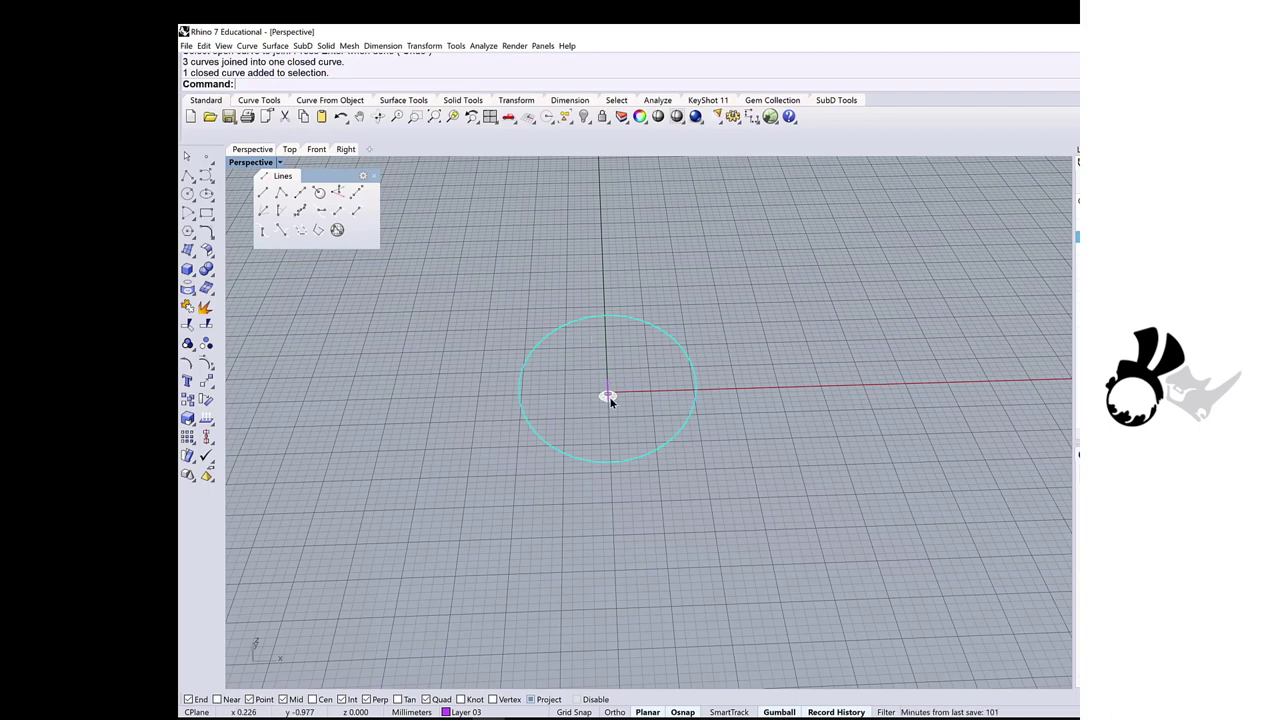
left_click(603, 322)
key("Escape")
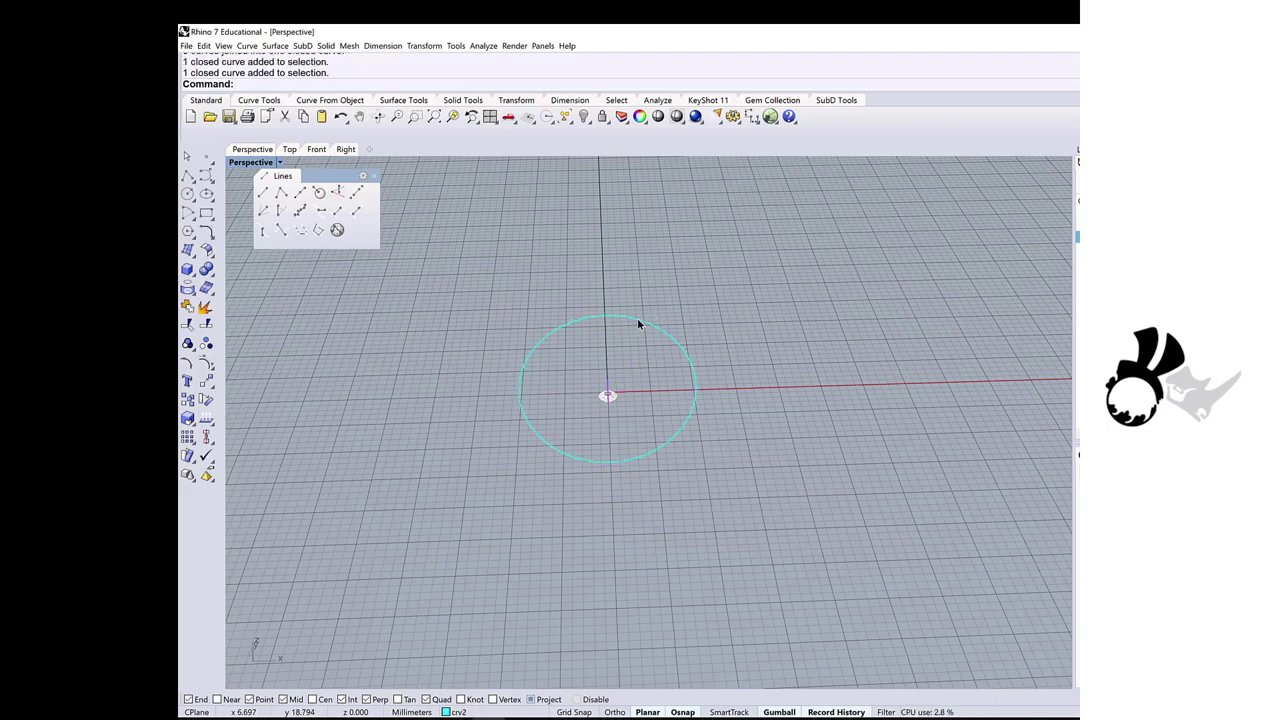
scroll(434, 334, "down", 3)
Step: Draw a 64.685 mm line below the circle, taking its length from the circle
key("Return")
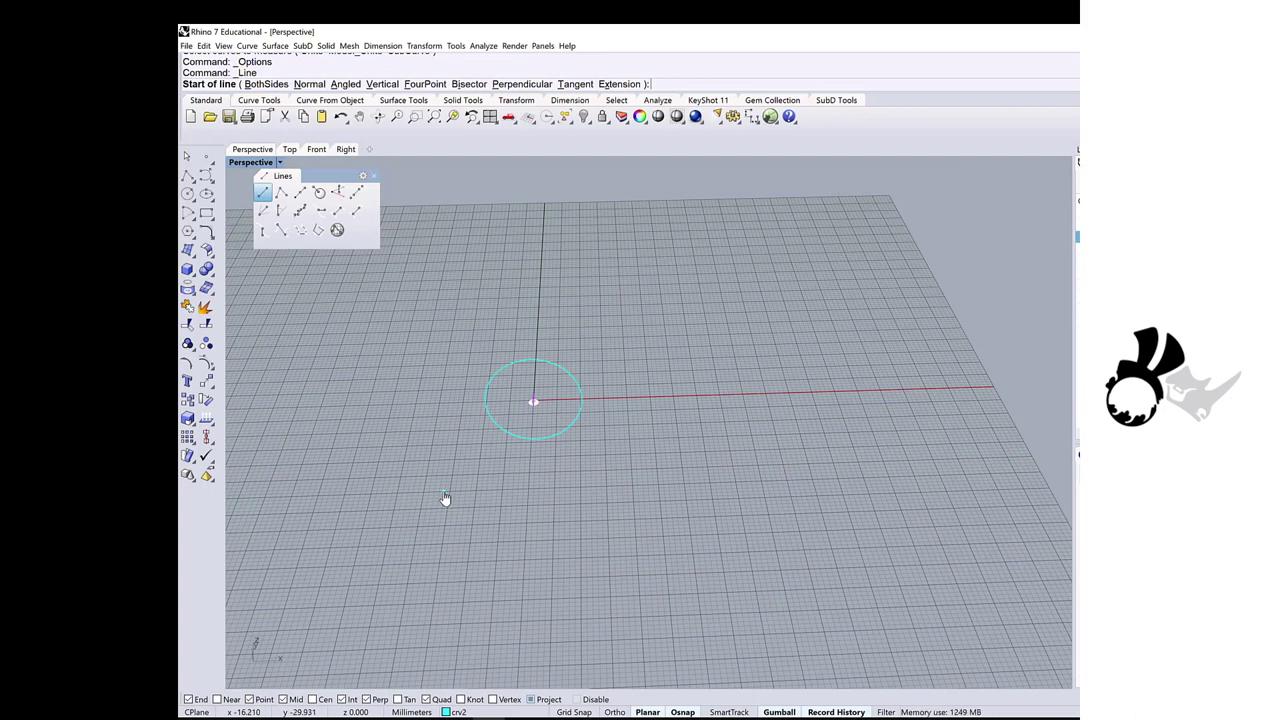
left_click(445, 498)
type("l")
key("Return")
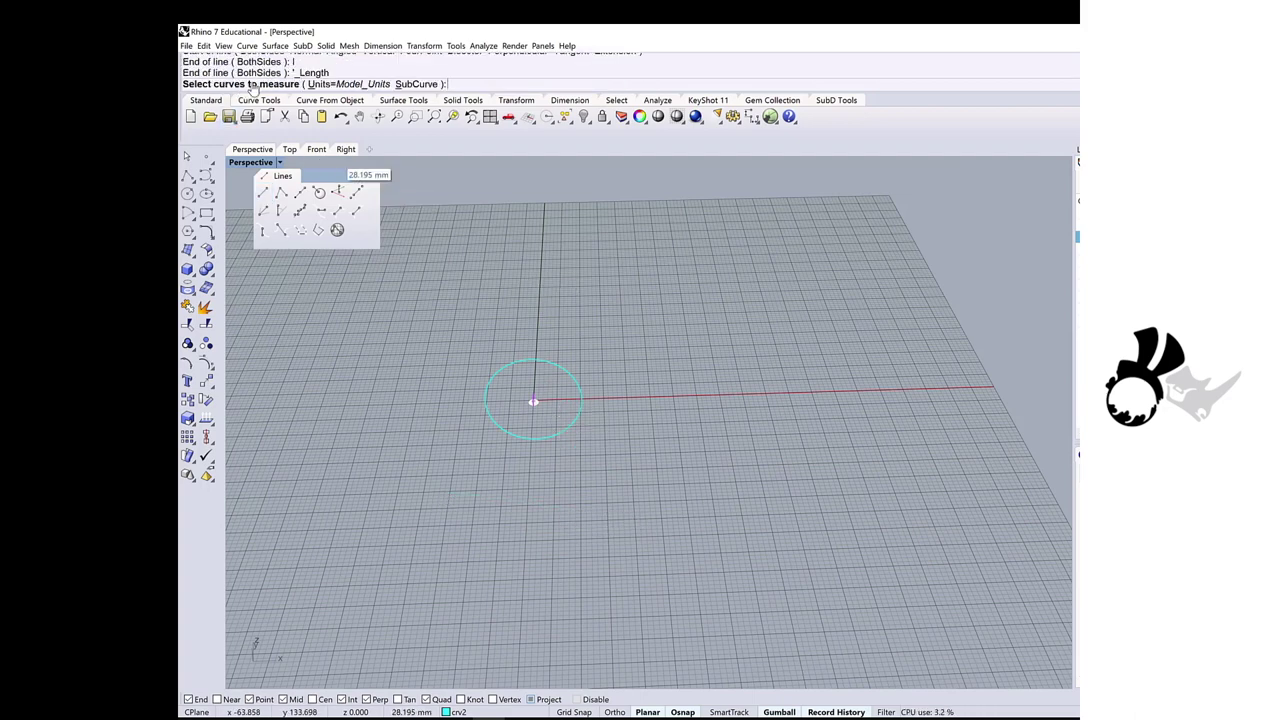
scroll(531, 400, "up", 2)
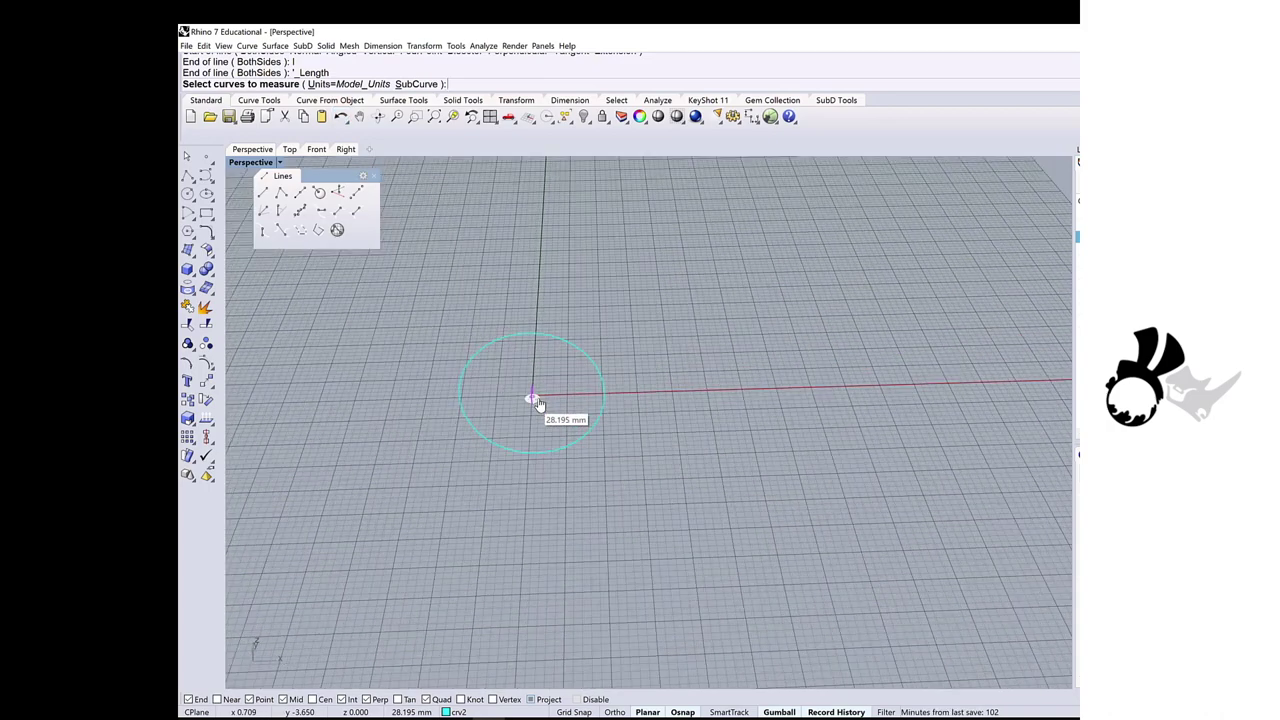
left_click(540, 342)
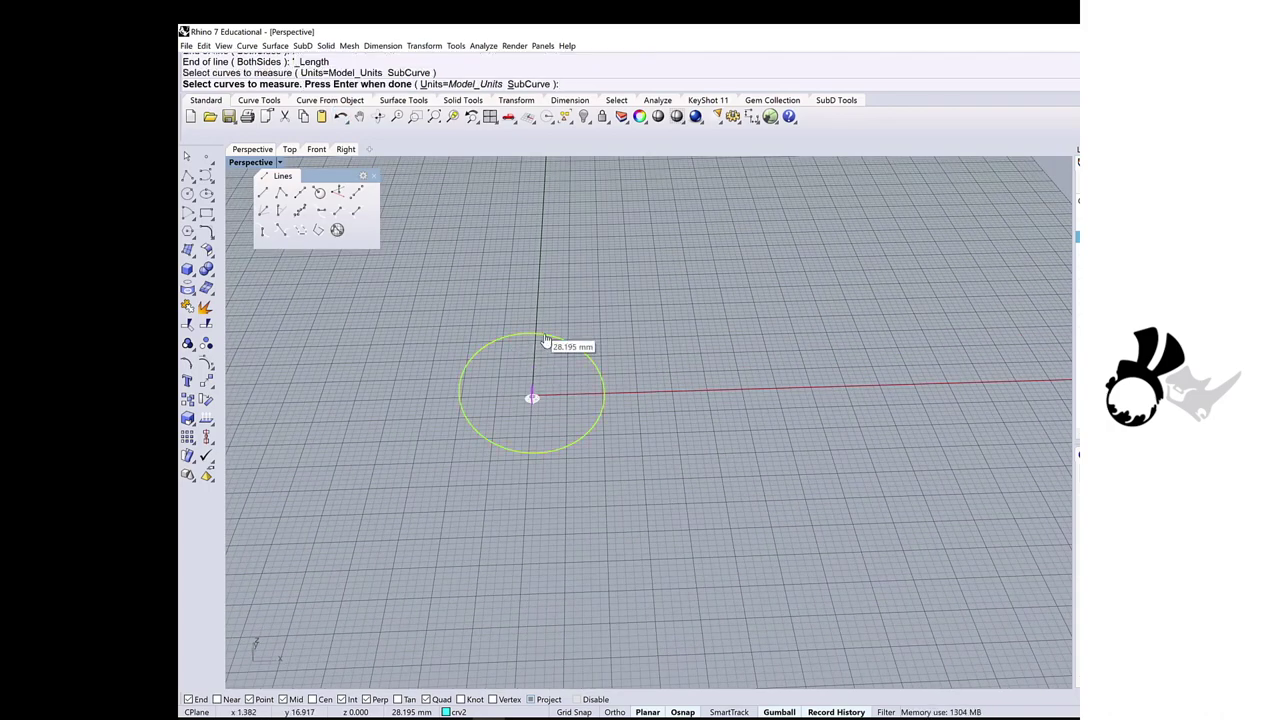
key("Return")
scroll(705, 435, "down", 3)
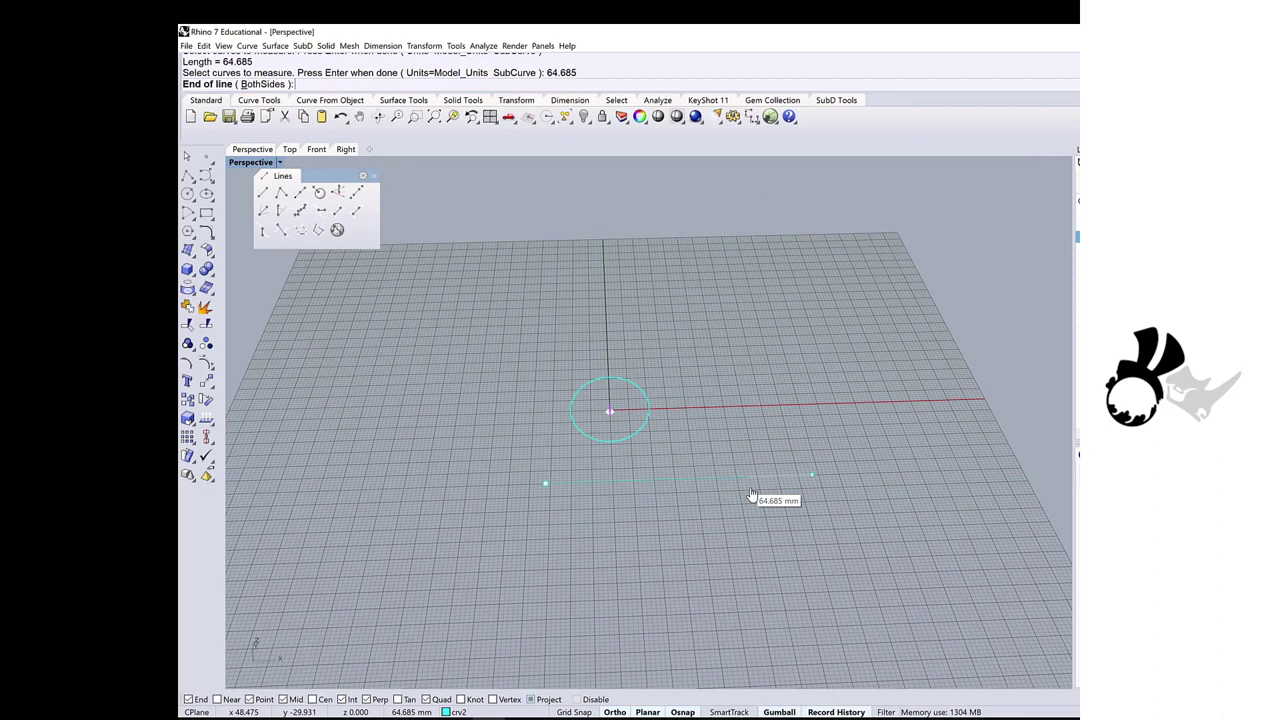
left_click(754, 494)
right_click_drag(754, 480, 717, 466, "shift")
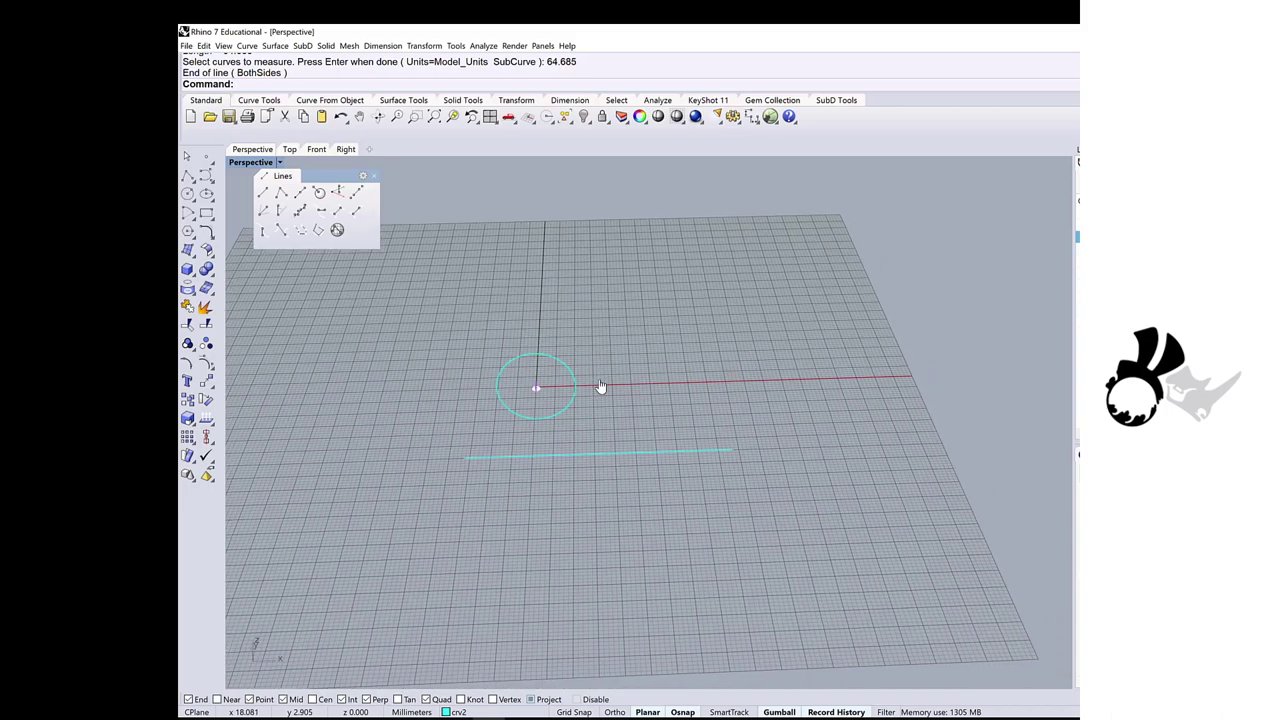
Step: Group the gem setting at the origin and move it using base point 0
scroll(590, 378, "up", 3)
key("ctrl+g")
type("m")
key("Return")
left_click_drag(555, 314, 624, 376)
key("Return")
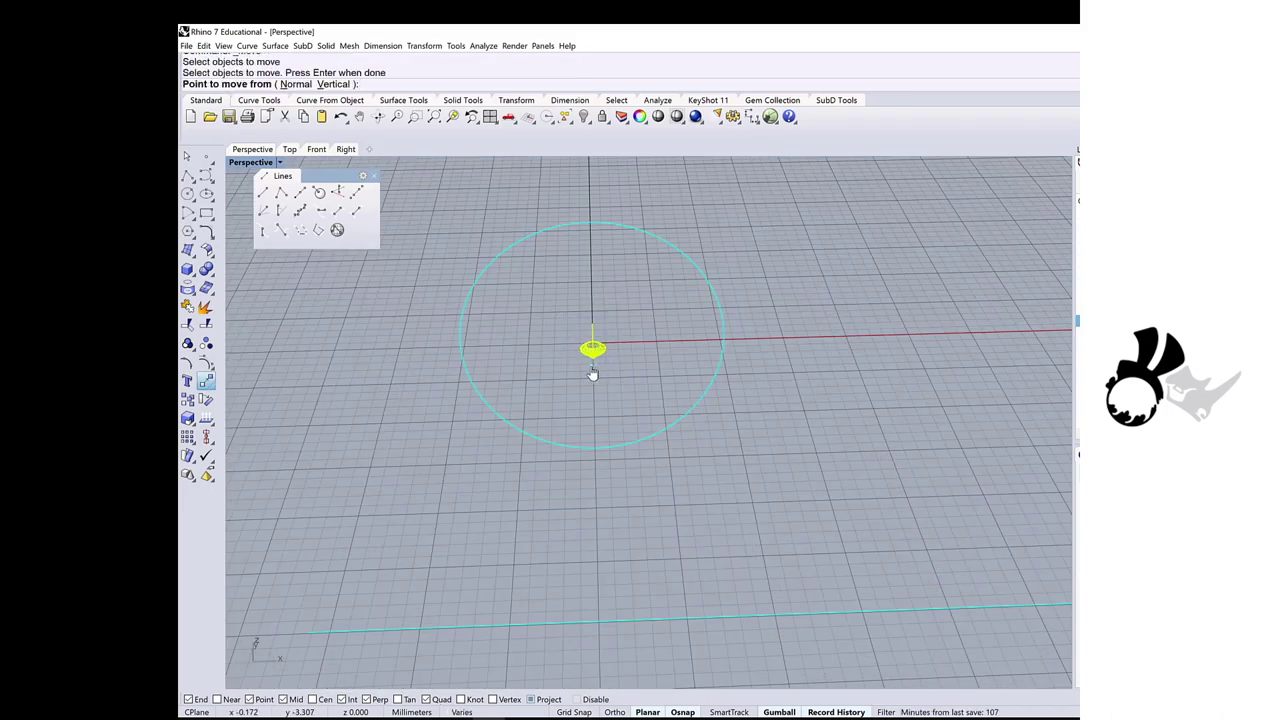
type("0")
key("Return")
scroll(740, 516, "down", 2)
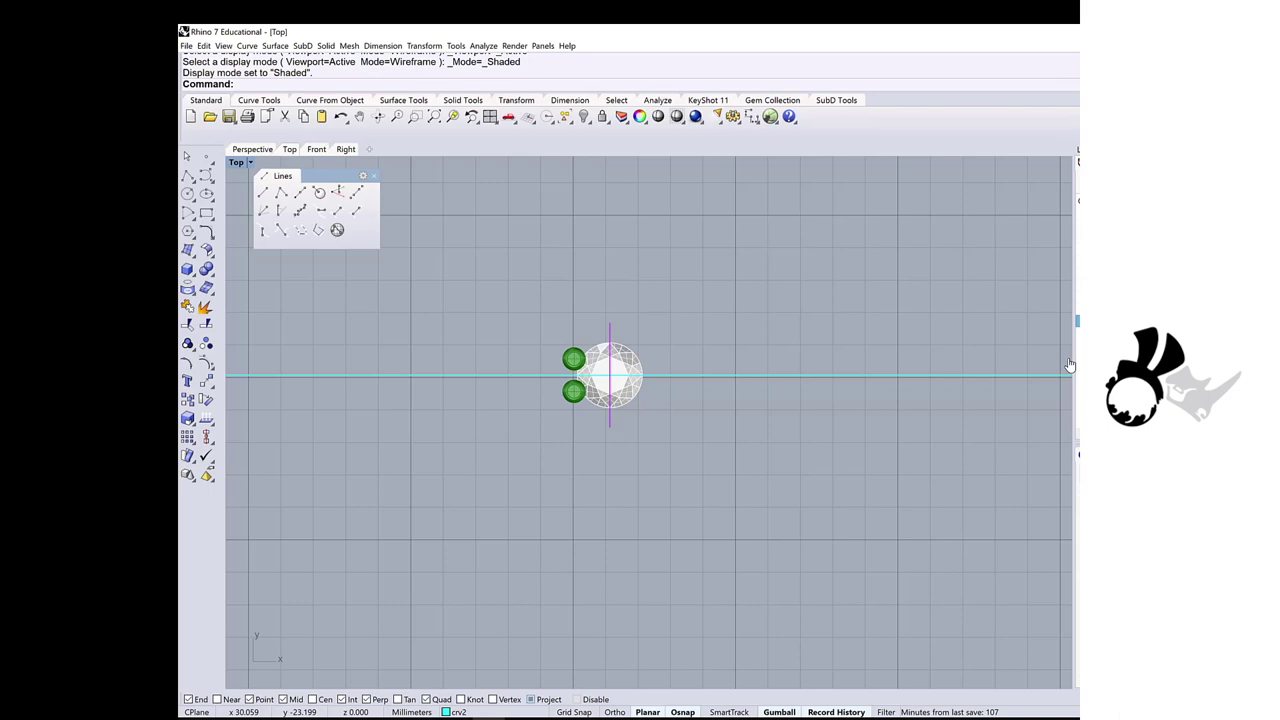
scroll(605, 390, "down", 4)
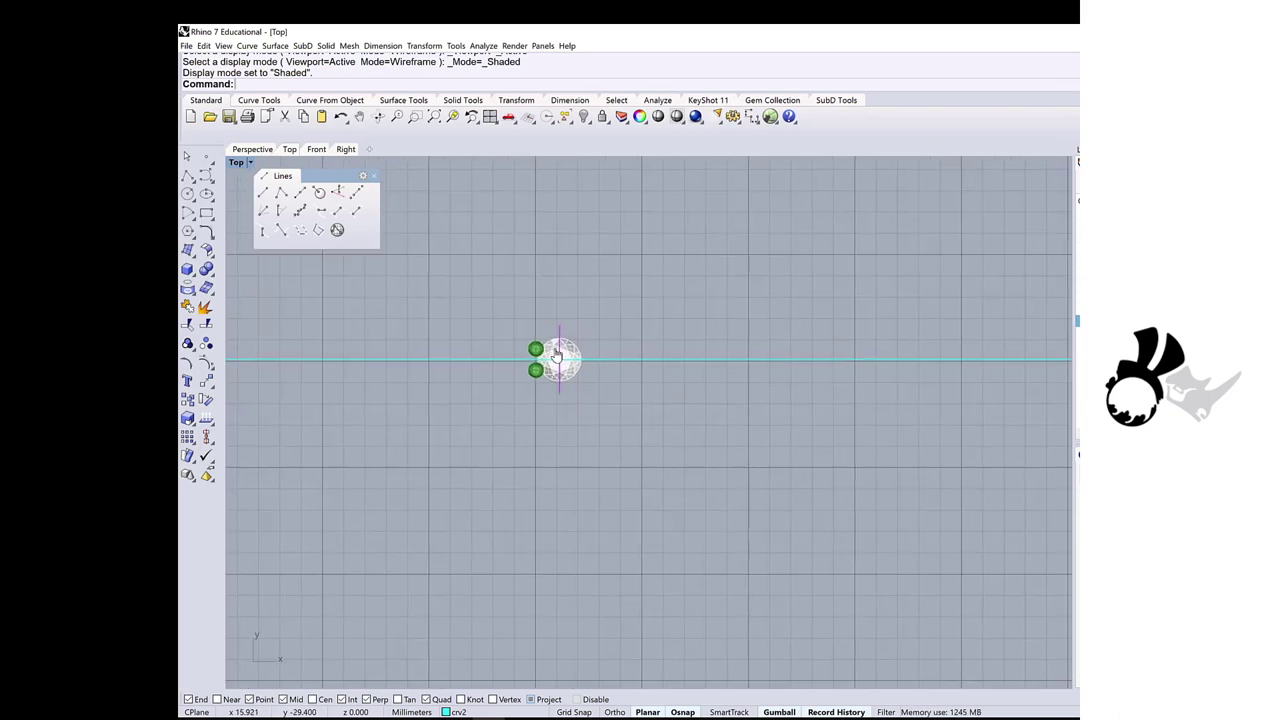
scroll(550, 357, "down", 2)
scroll(672, 343, "down", 2)
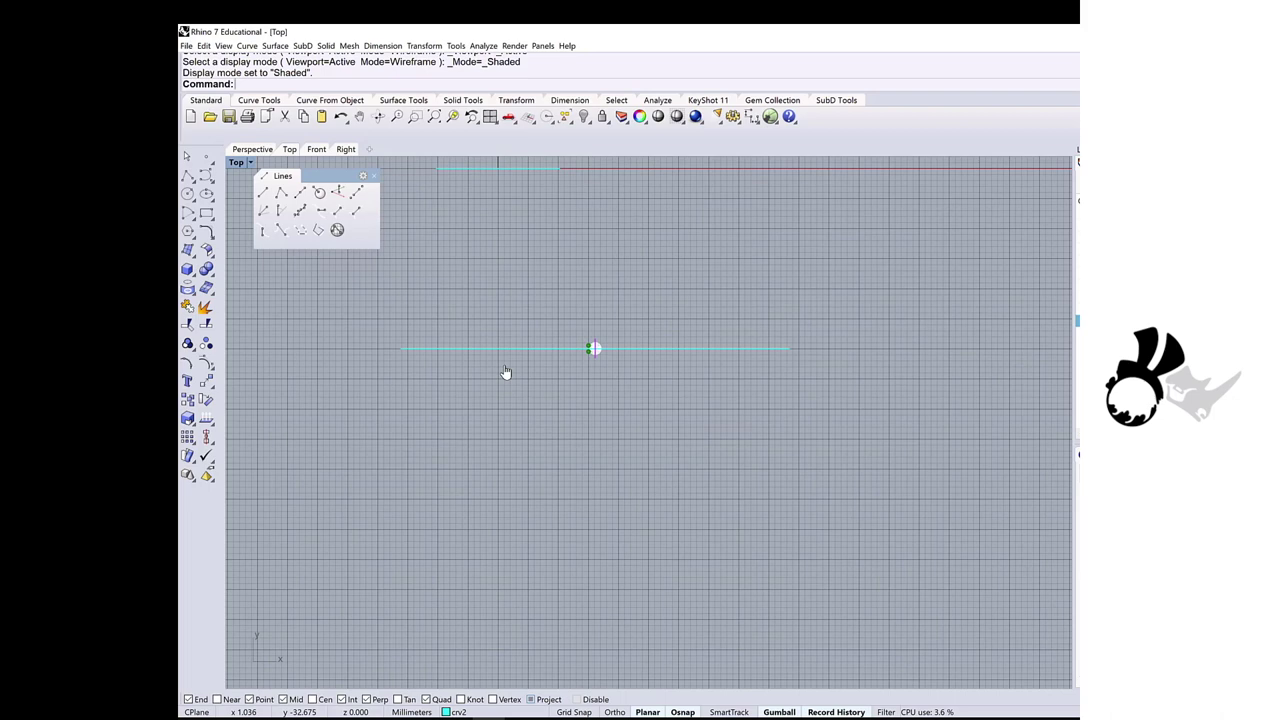
scroll(588, 353, "up", 6)
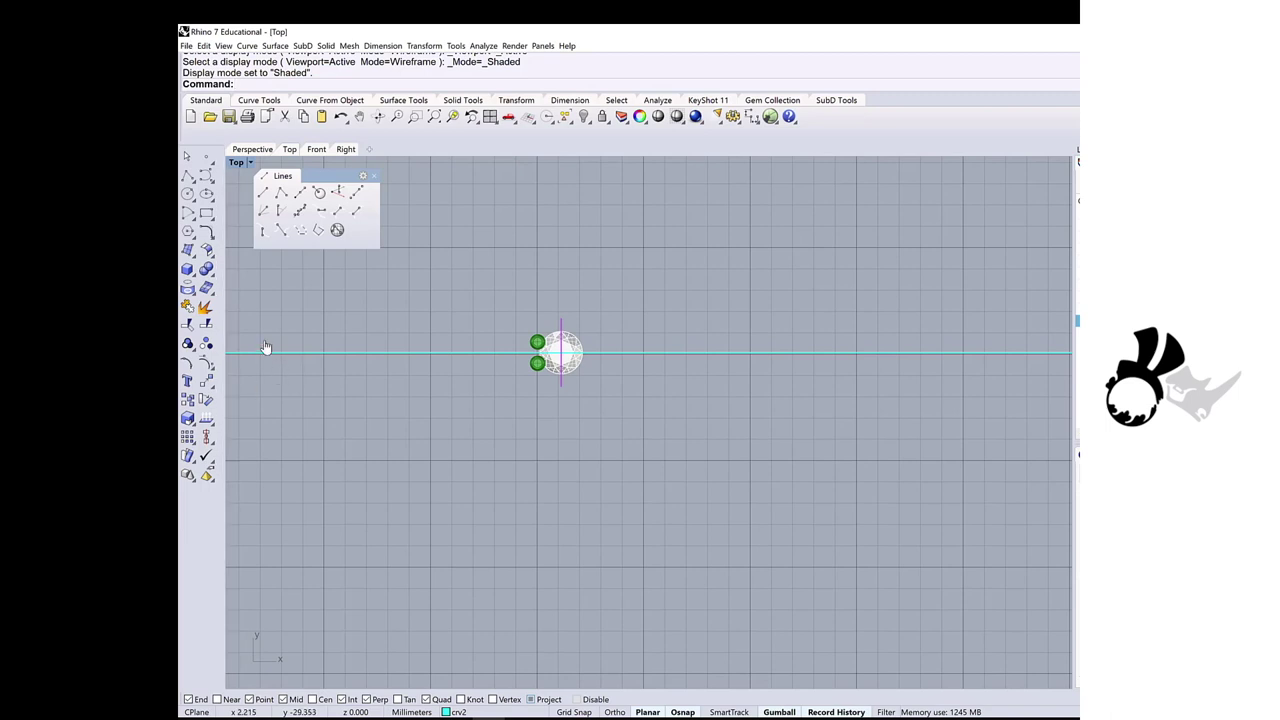
Step: Linear-array the gem into 7 copies spaced 2.2 mm so the settings touch
left_click(206, 383)
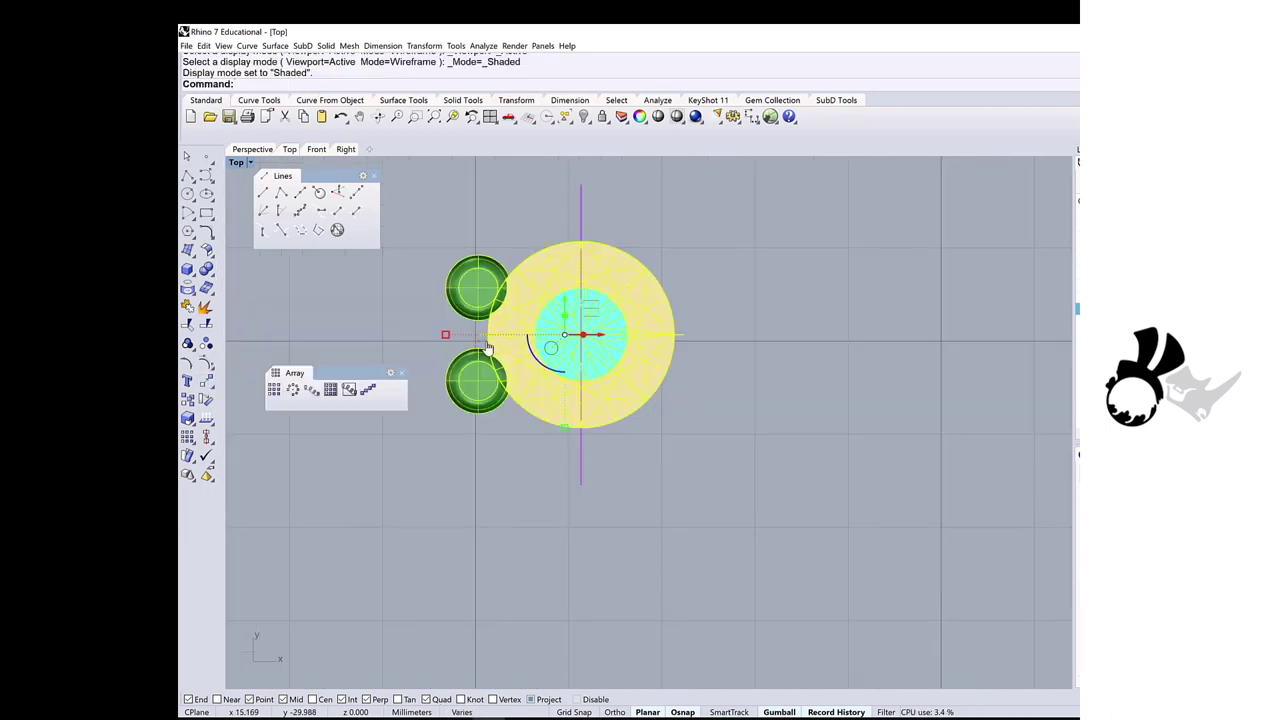
left_click(368, 391)
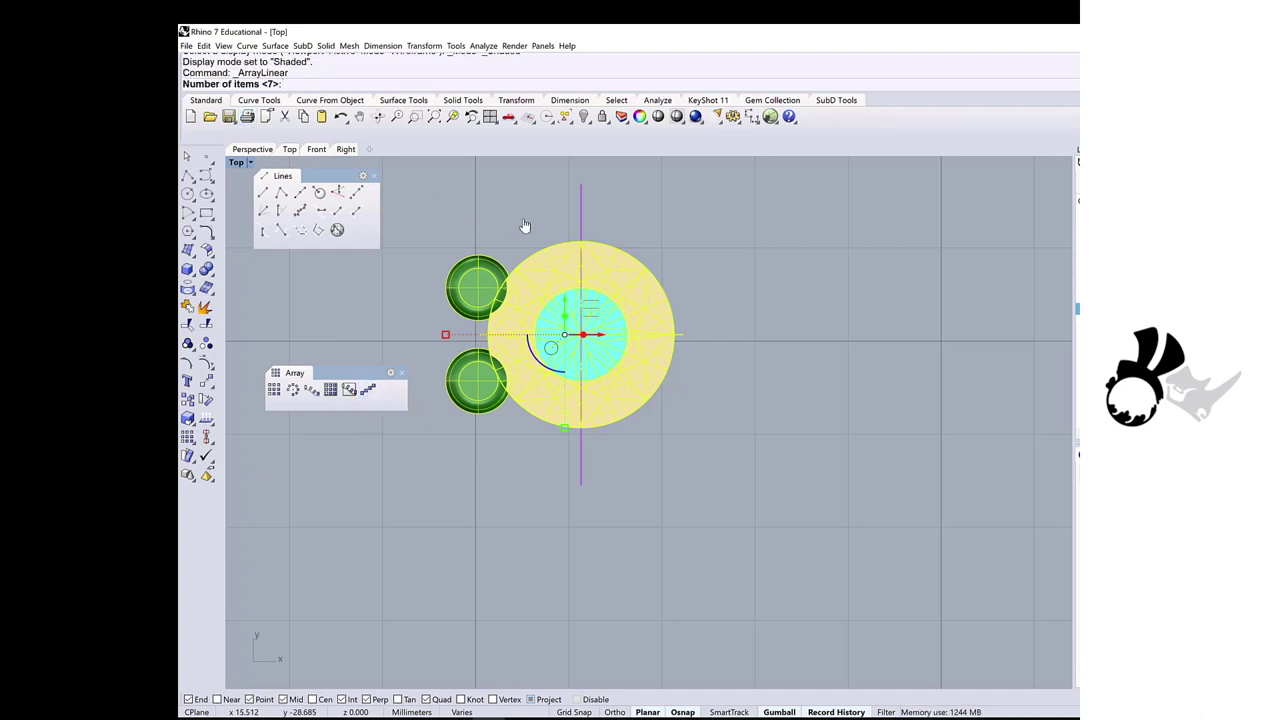
key("Return")
scroll(525, 228, "down", 3)
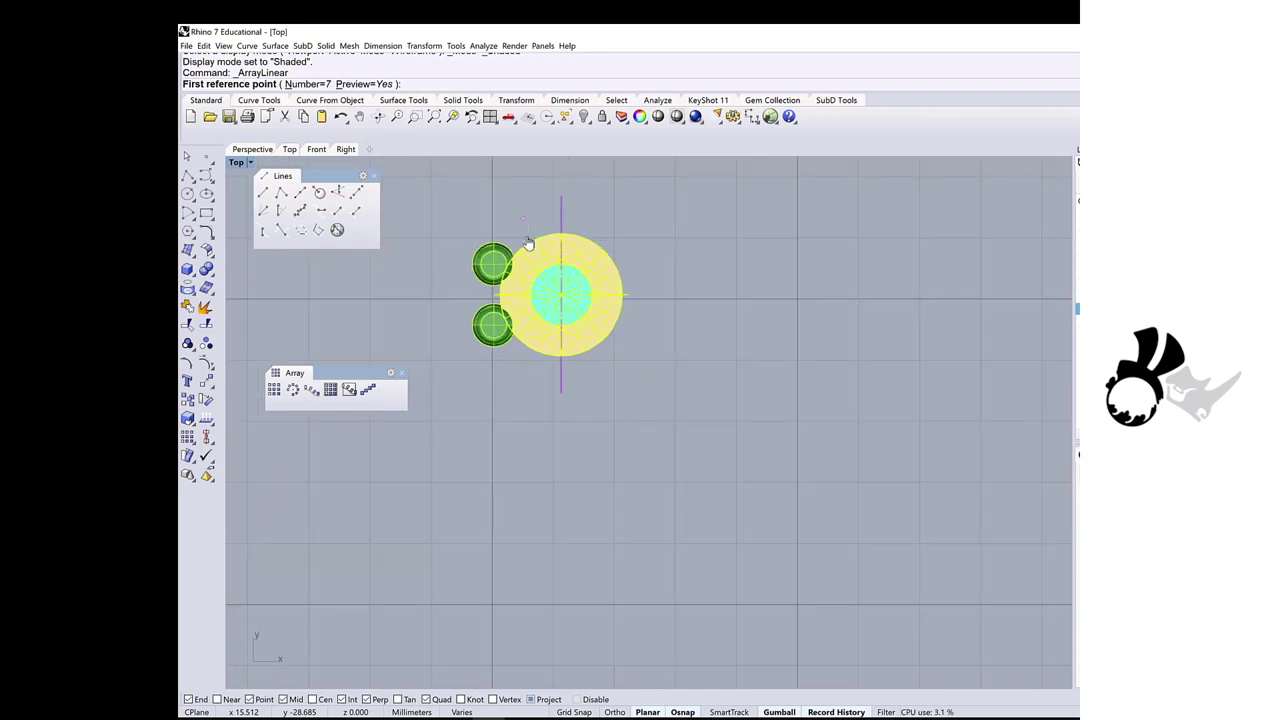
left_click(496, 298)
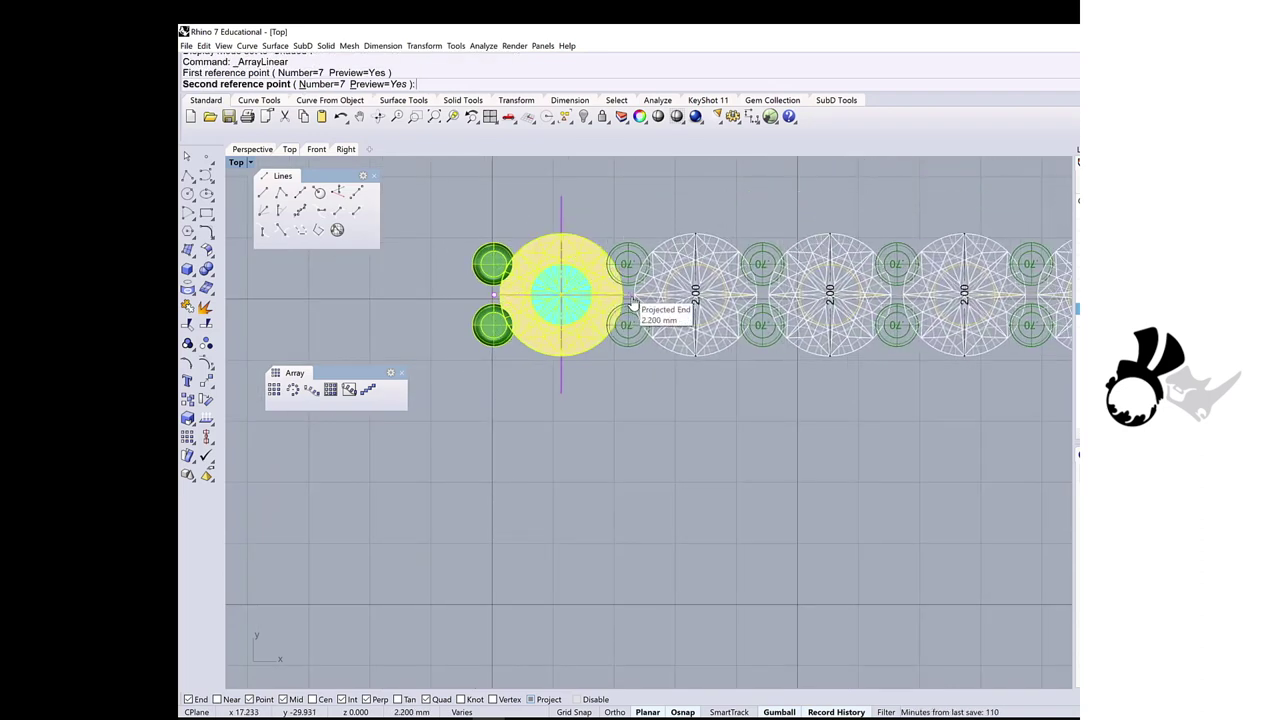
scroll(631, 302, "up", 3)
left_click(631, 302)
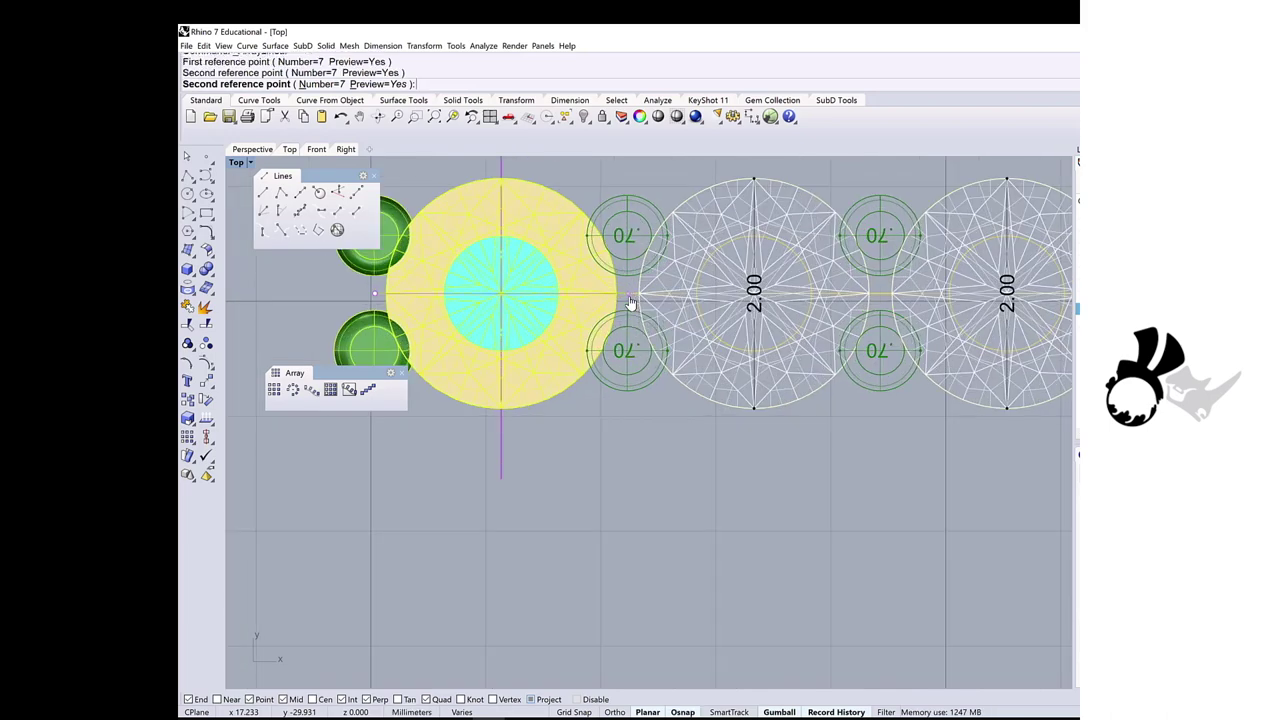
scroll(630, 298, "up", 3)
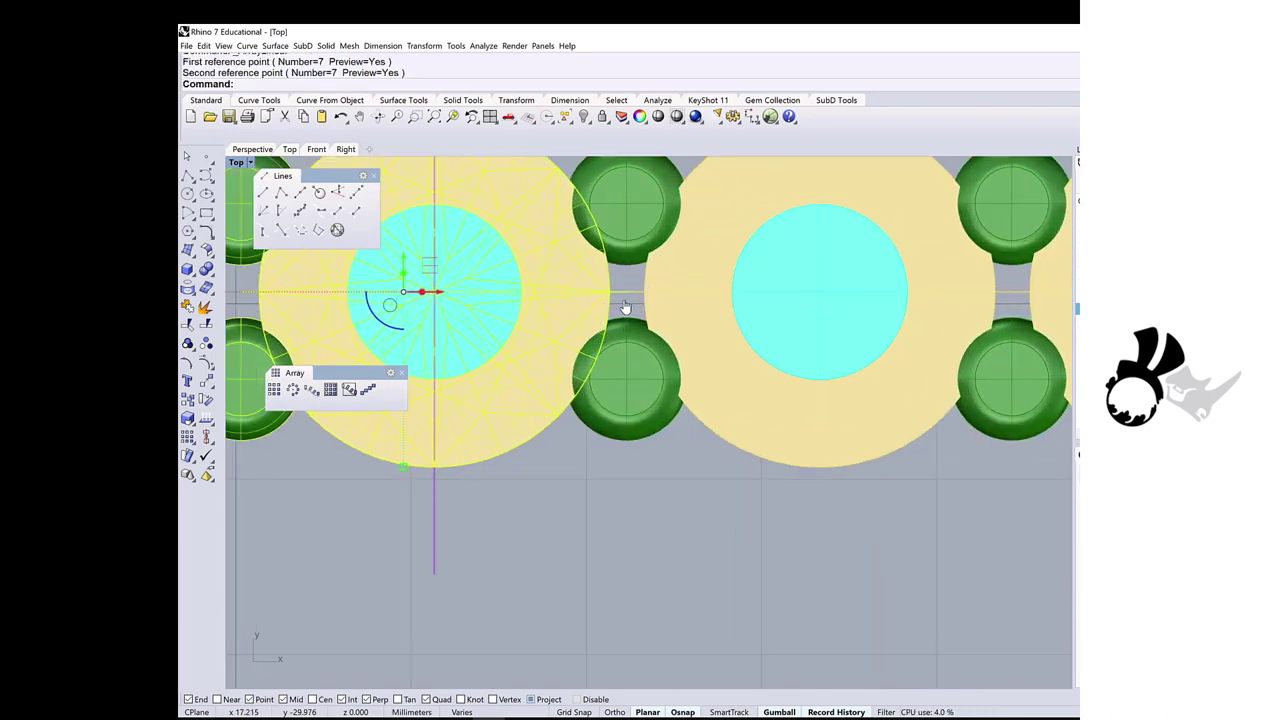
scroll(624, 306, "down", 6)
left_click(651, 405)
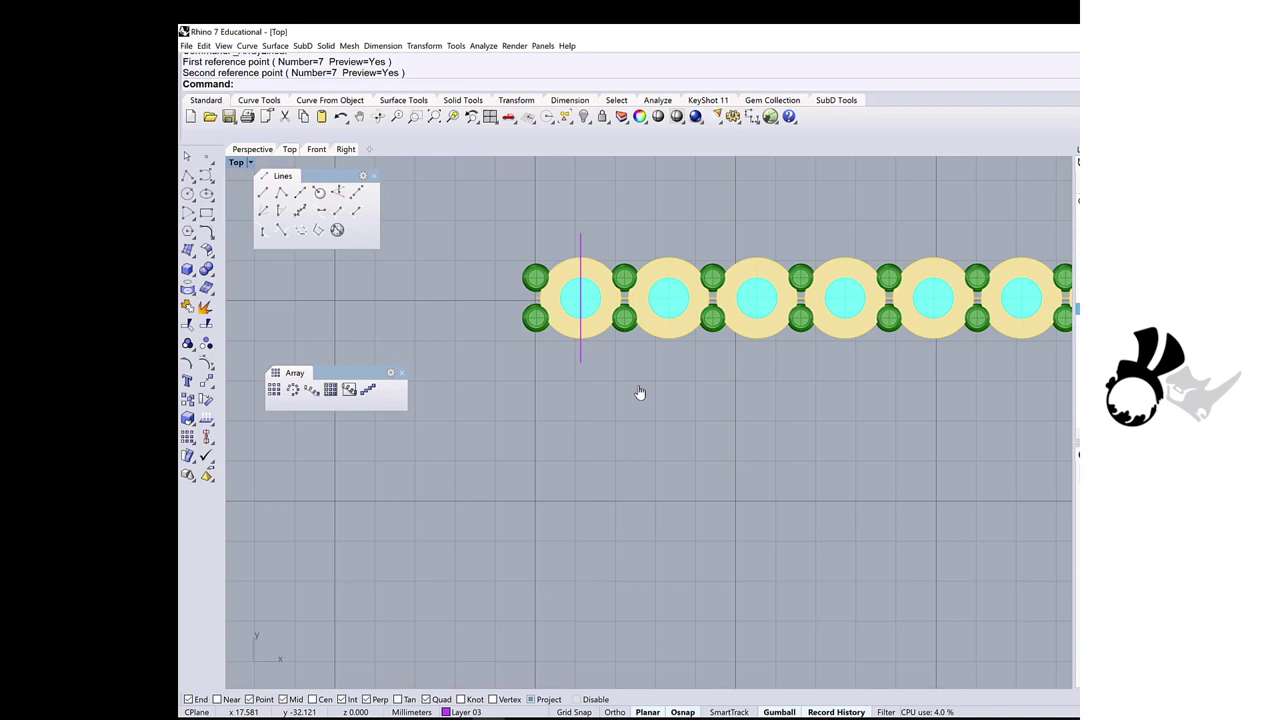
Step: Linear-array the first gem into seven copies running leftward, touching the first gem
scroll(640, 393, "down", 1)
scroll(611, 371, "down", 1)
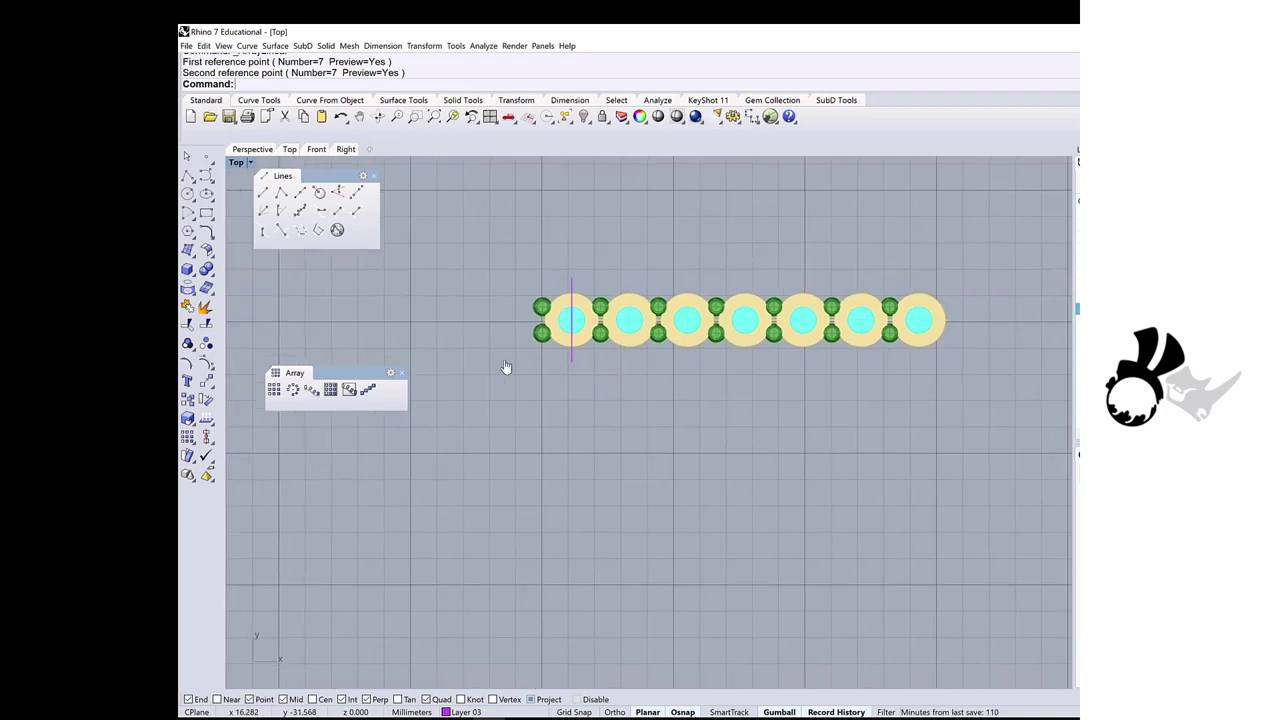
left_click(367, 391)
scroll(604, 300, "down", 1)
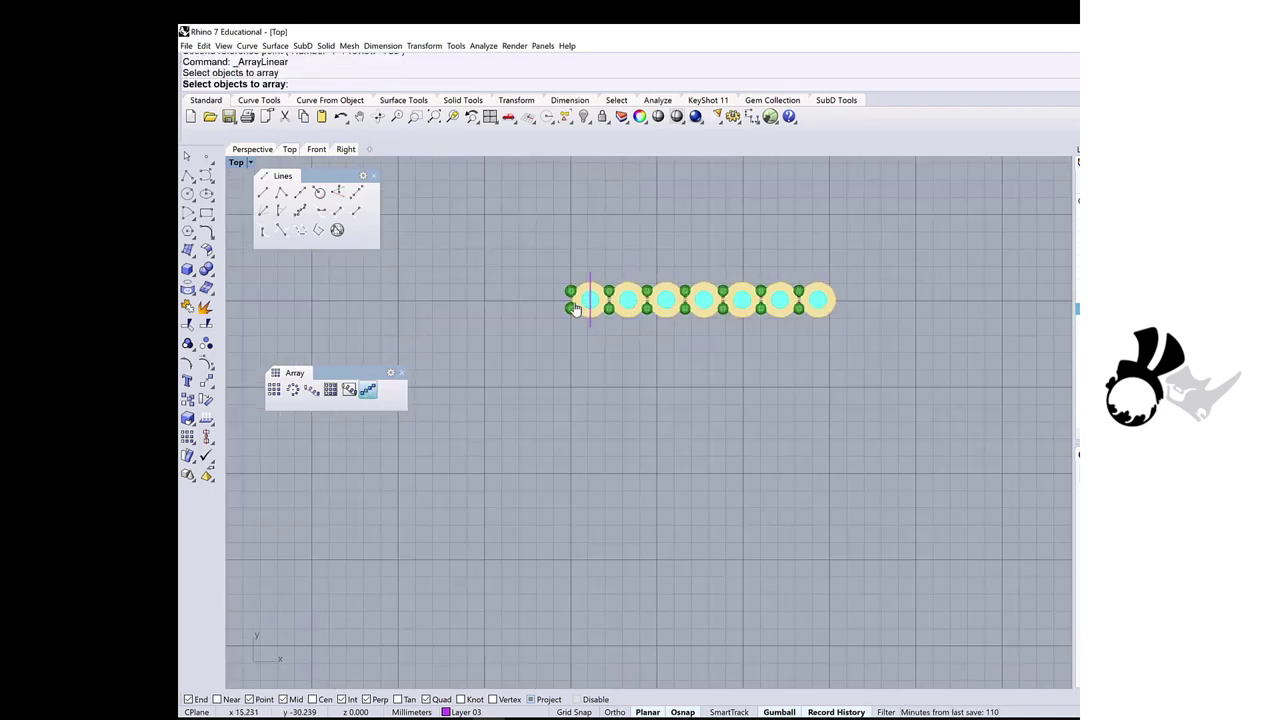
left_click(571, 306)
key("Return")
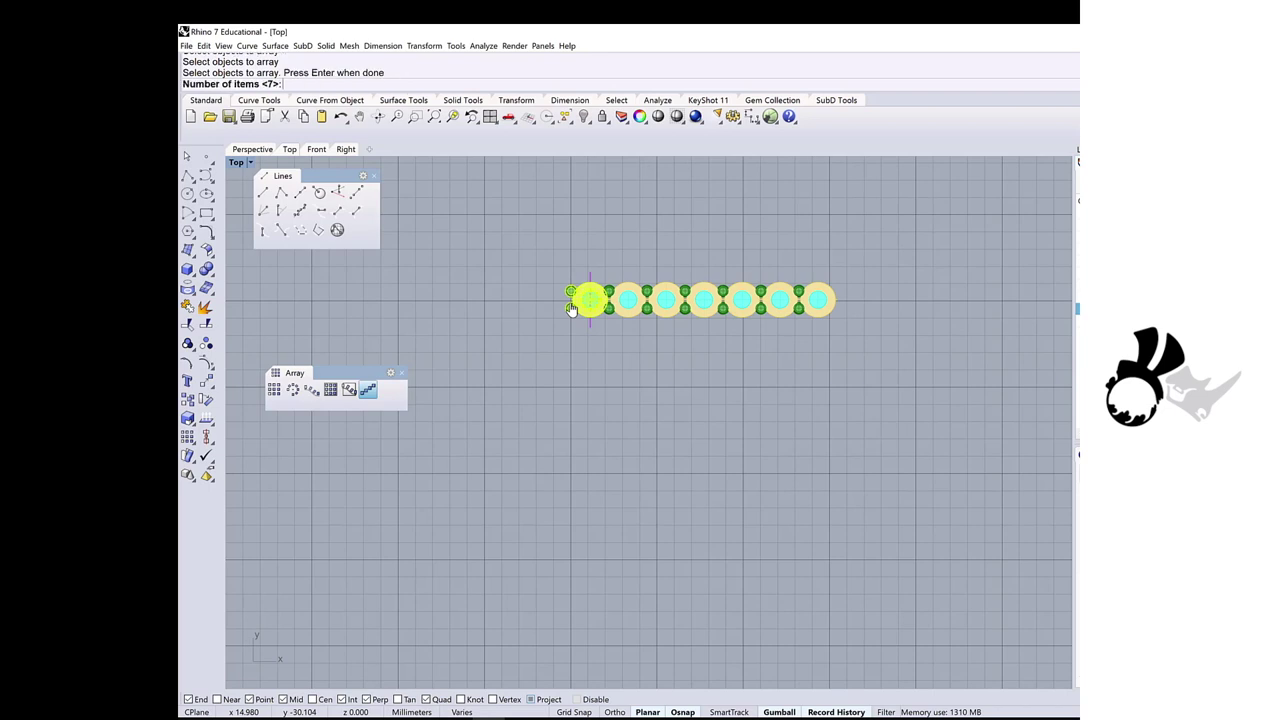
scroll(608, 305, "up", 3)
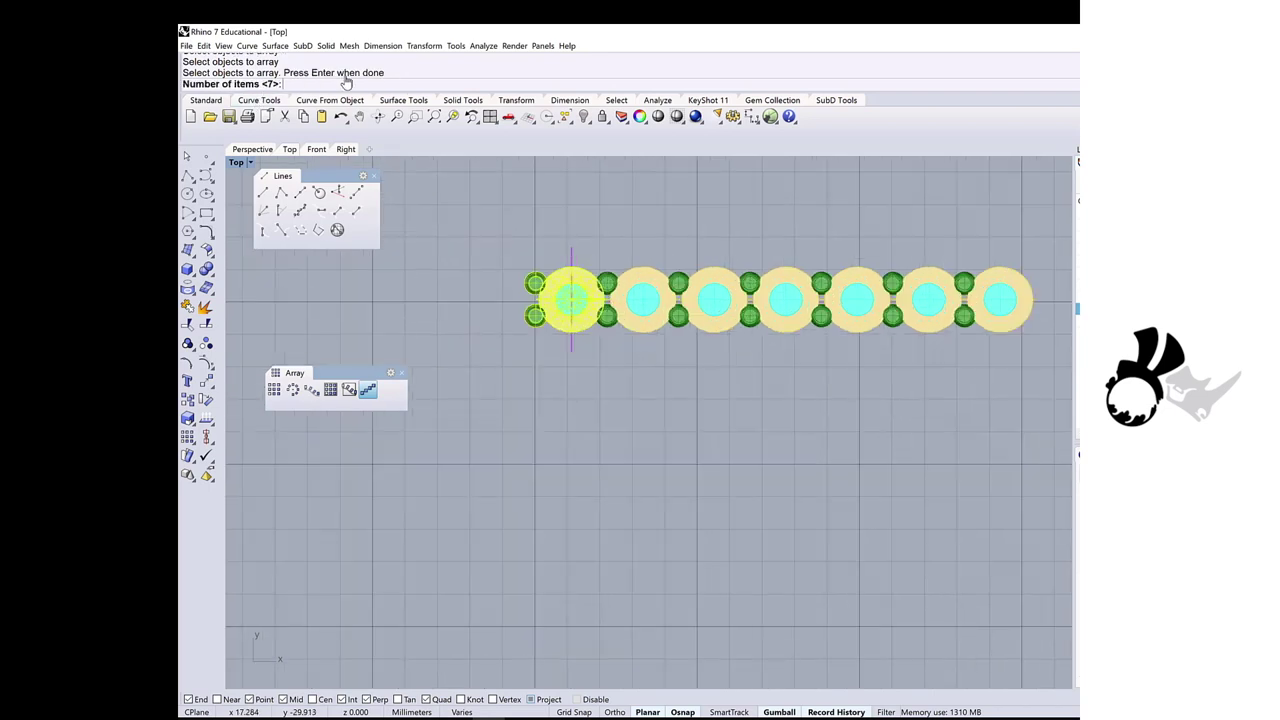
key("Return")
scroll(591, 312, "up", 4)
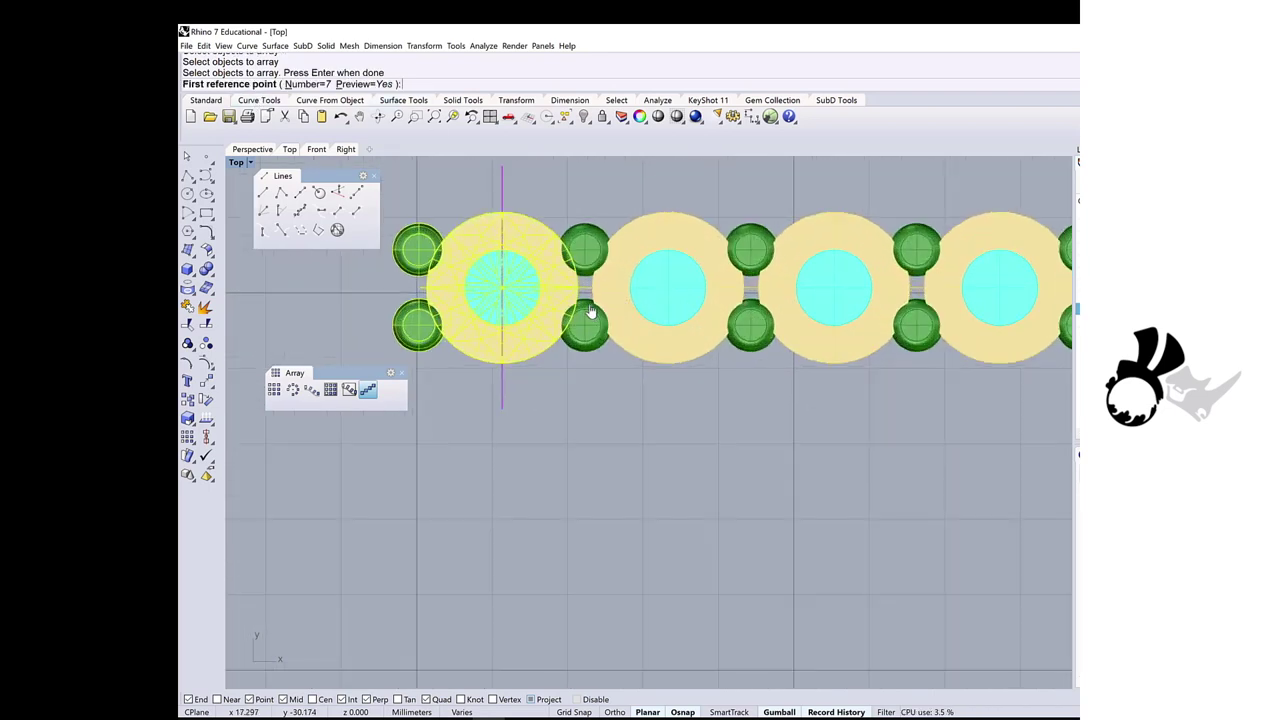
left_click(586, 298)
scroll(586, 298, "down", 2)
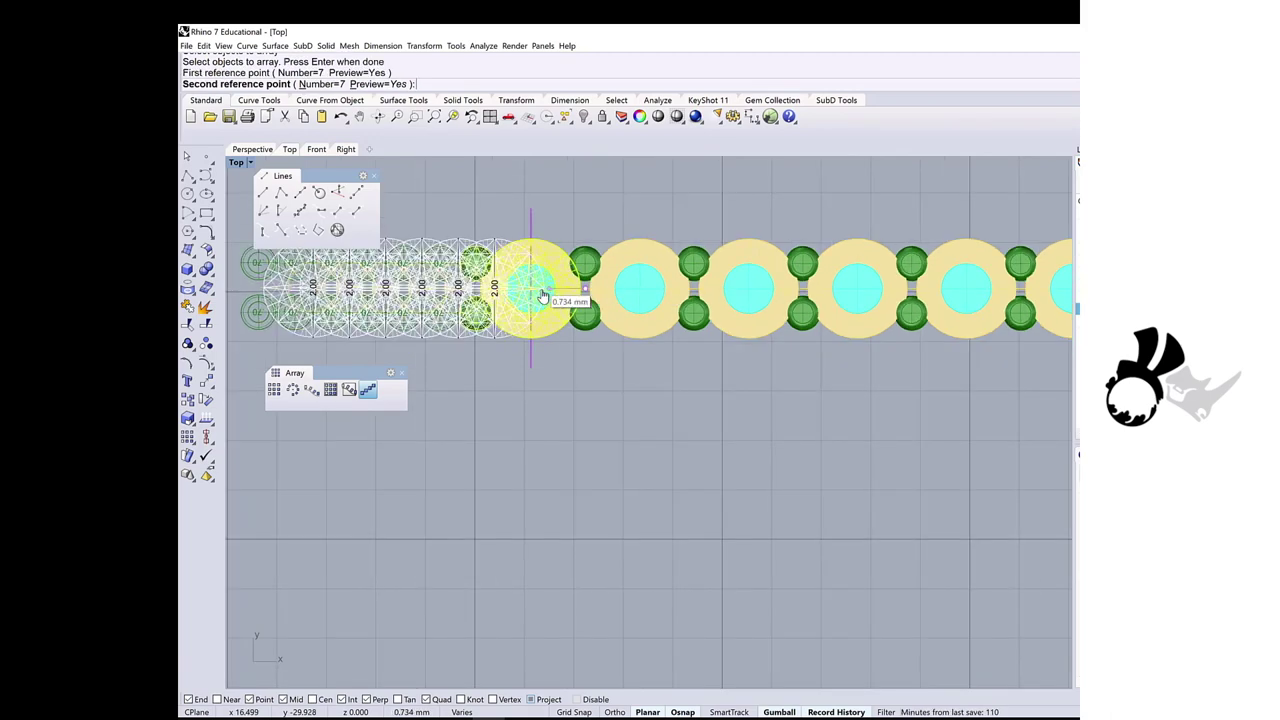
scroll(474, 298, "up", 3)
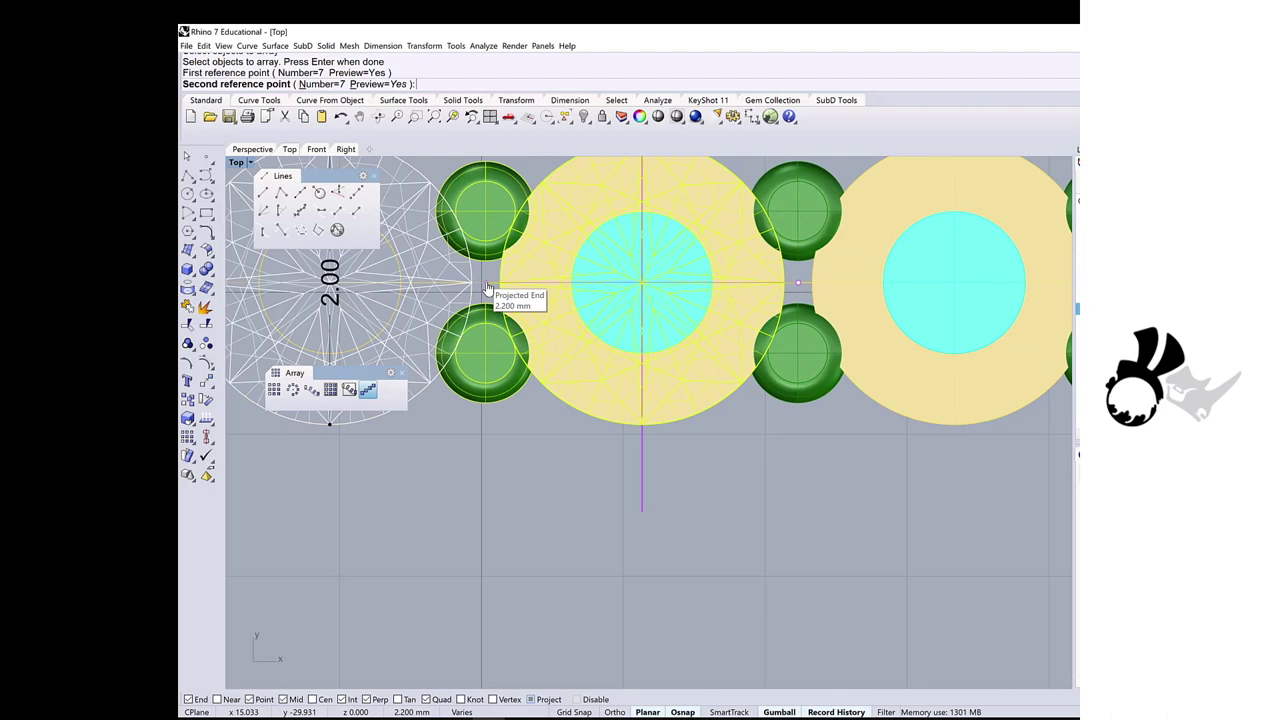
left_click(487, 290)
scroll(490, 290, "down", 3)
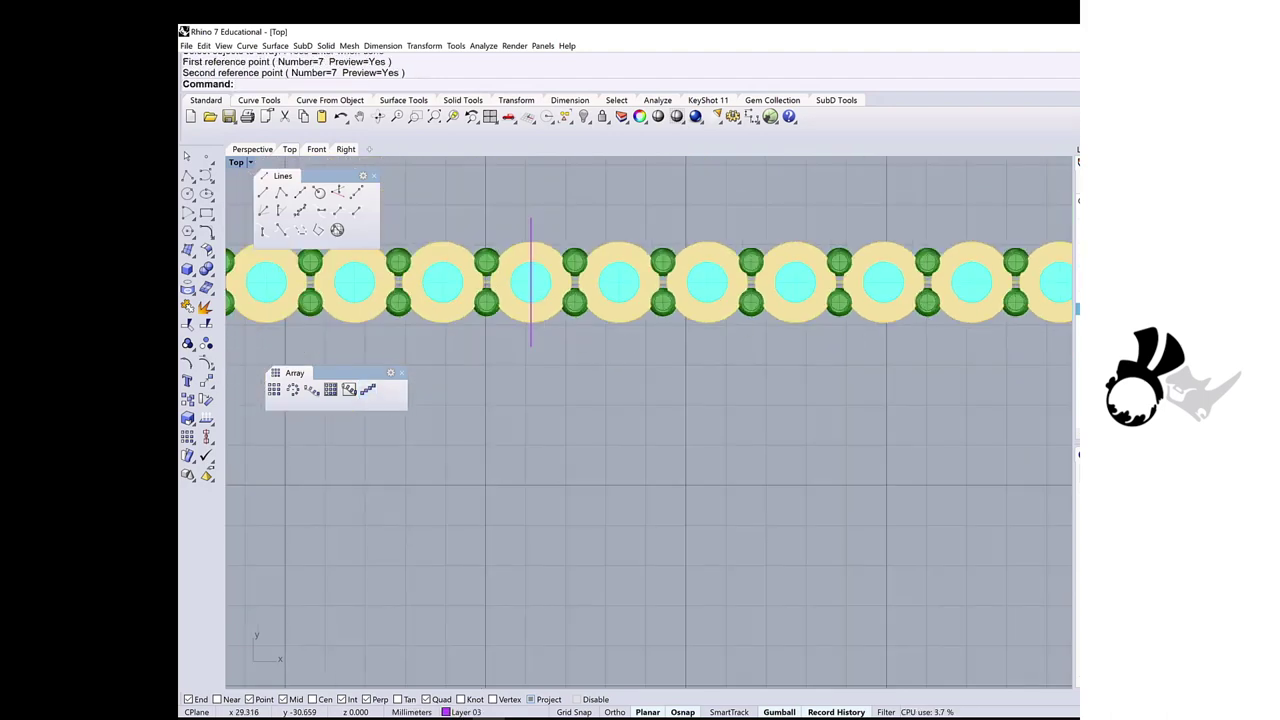
scroll(726, 384, "down", 2)
scroll(500, 314, "up", 5)
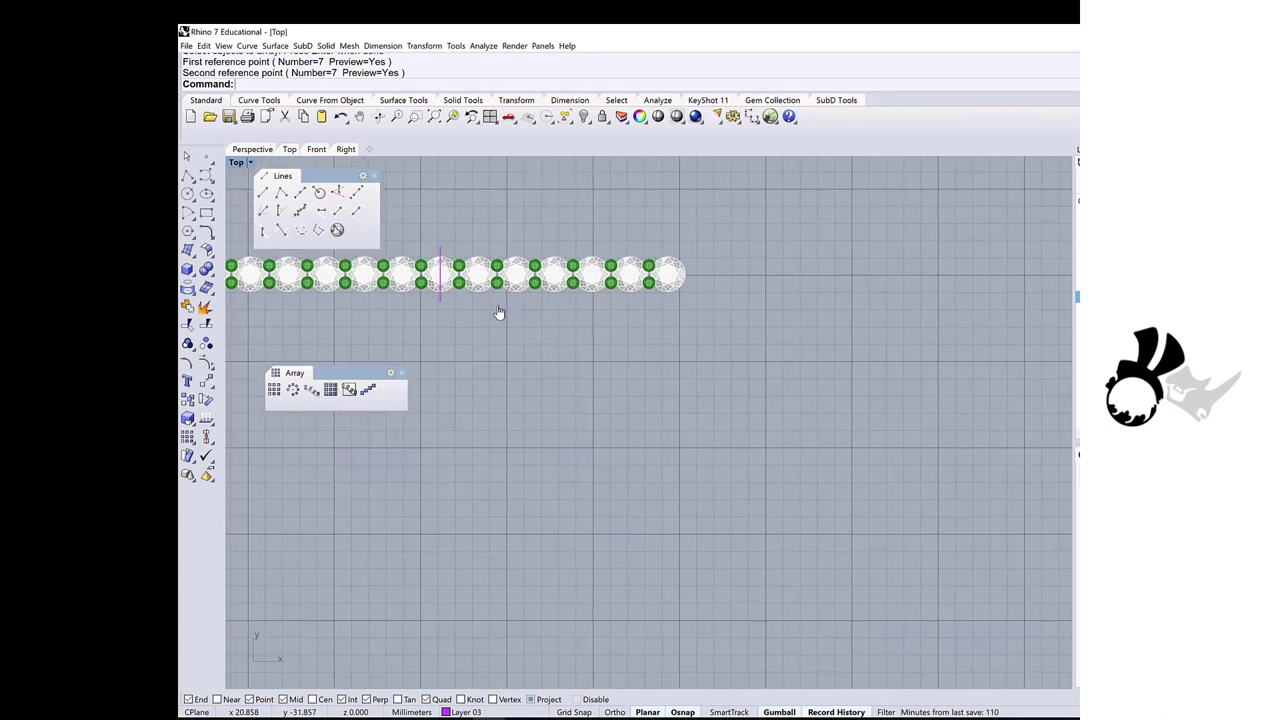
scroll(592, 302, "up", 2)
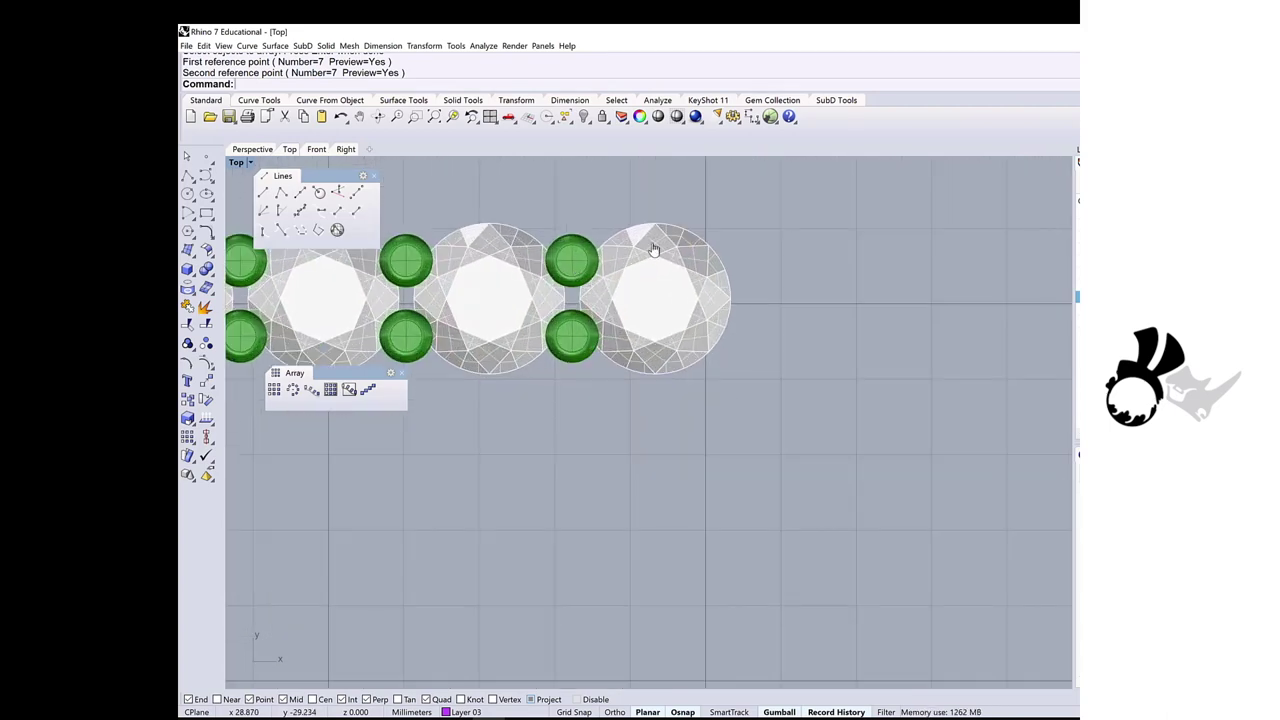
Step: Copy the rightmost gem together with its prongs, picking the copy's reference point
left_click_drag(779, 253, 560, 278)
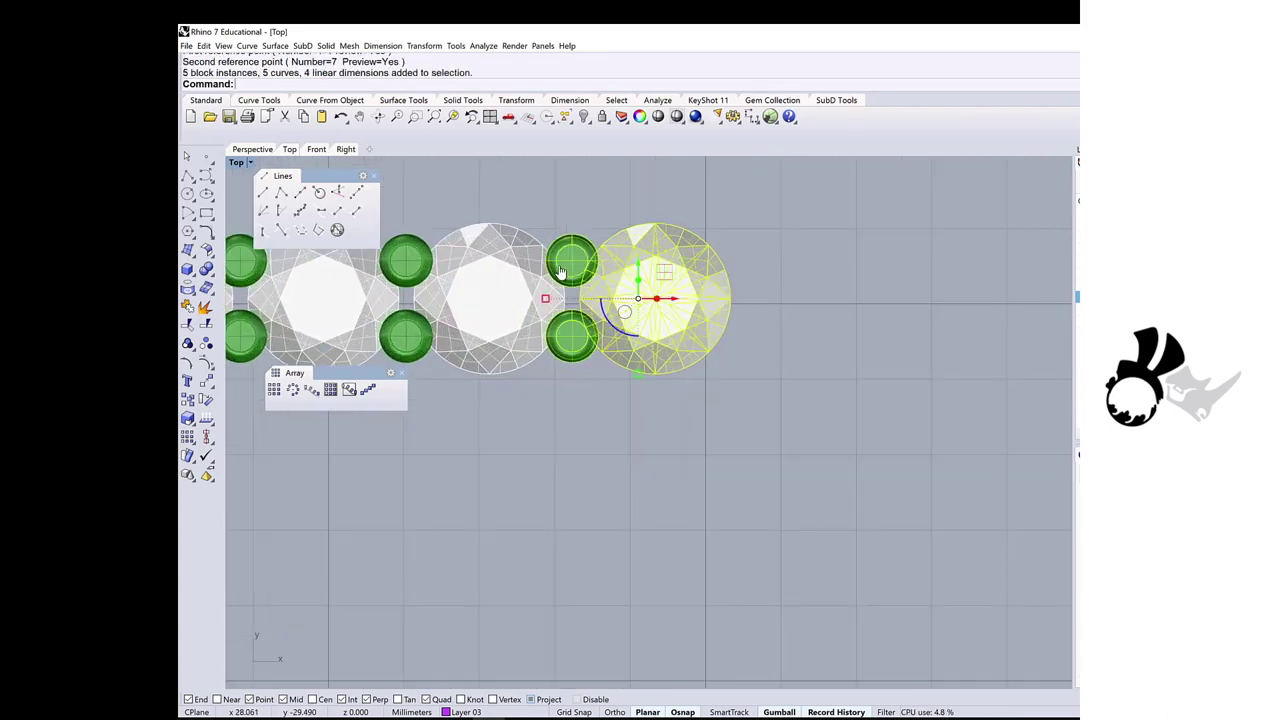
left_click(187, 418)
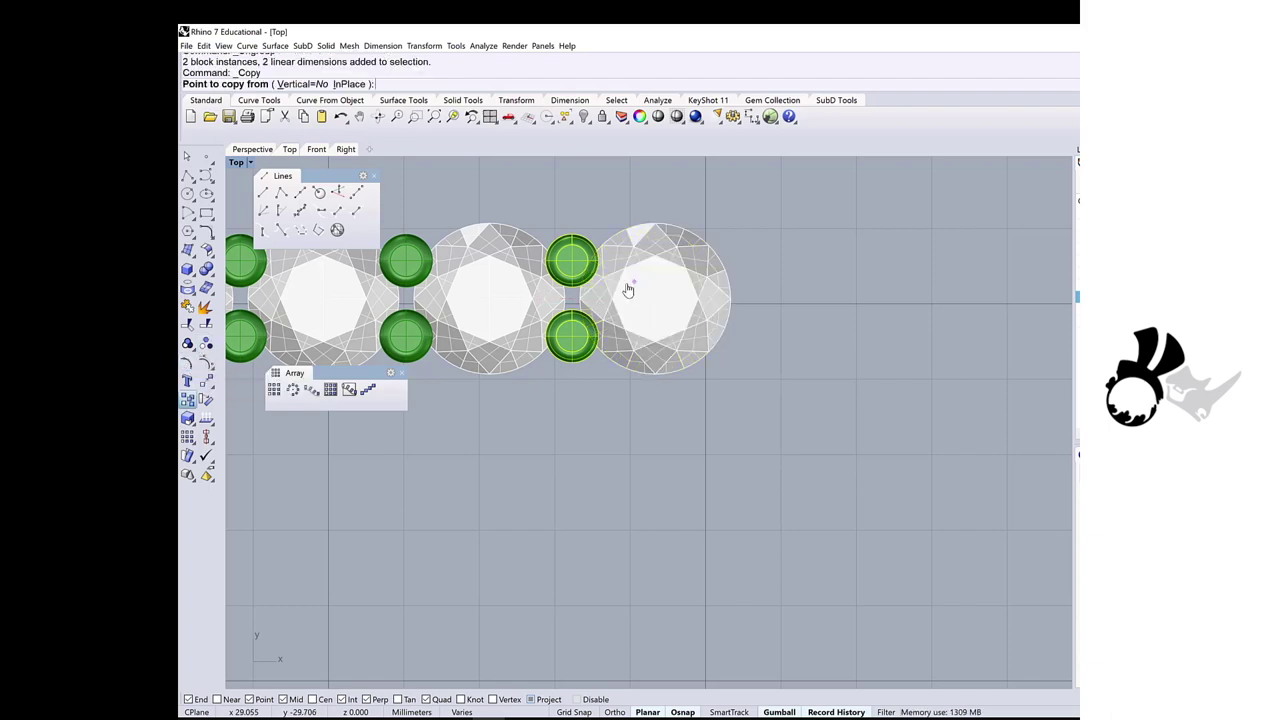
left_click(579, 302)
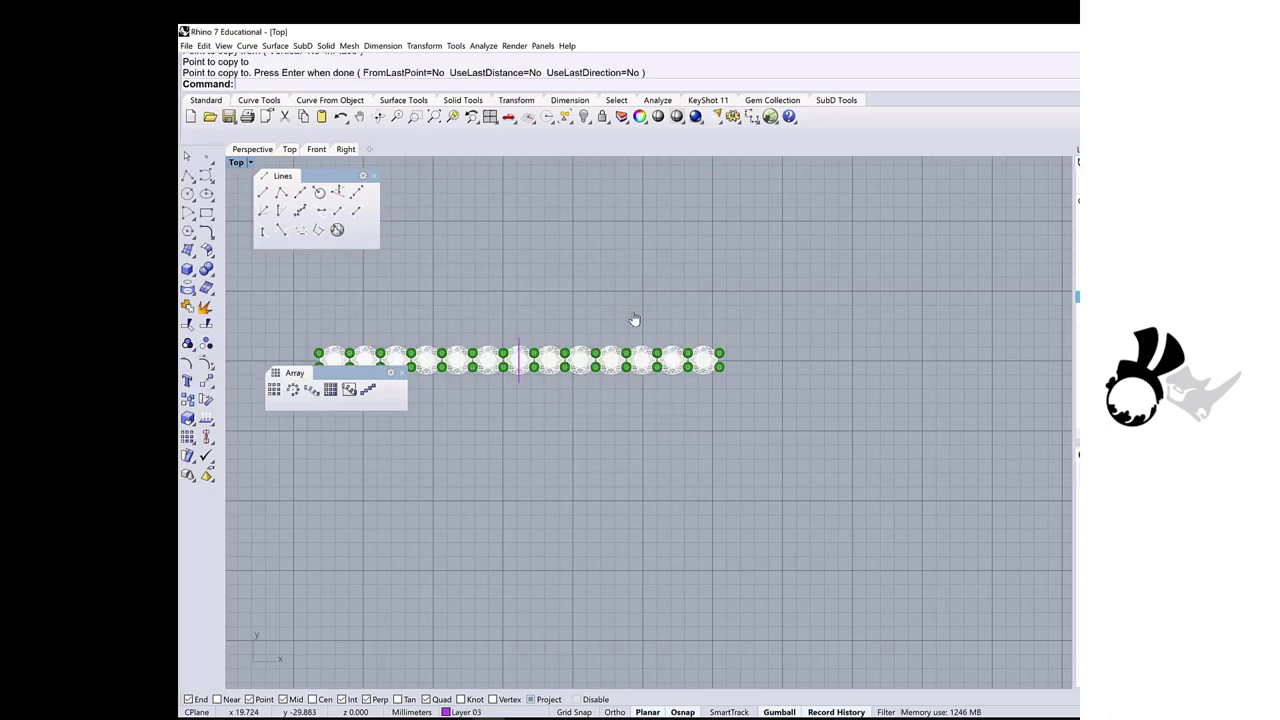
Step: Slide the closed end curve to the row's left end and move it -2 along X
right_click_drag(517, 357, 608, 286)
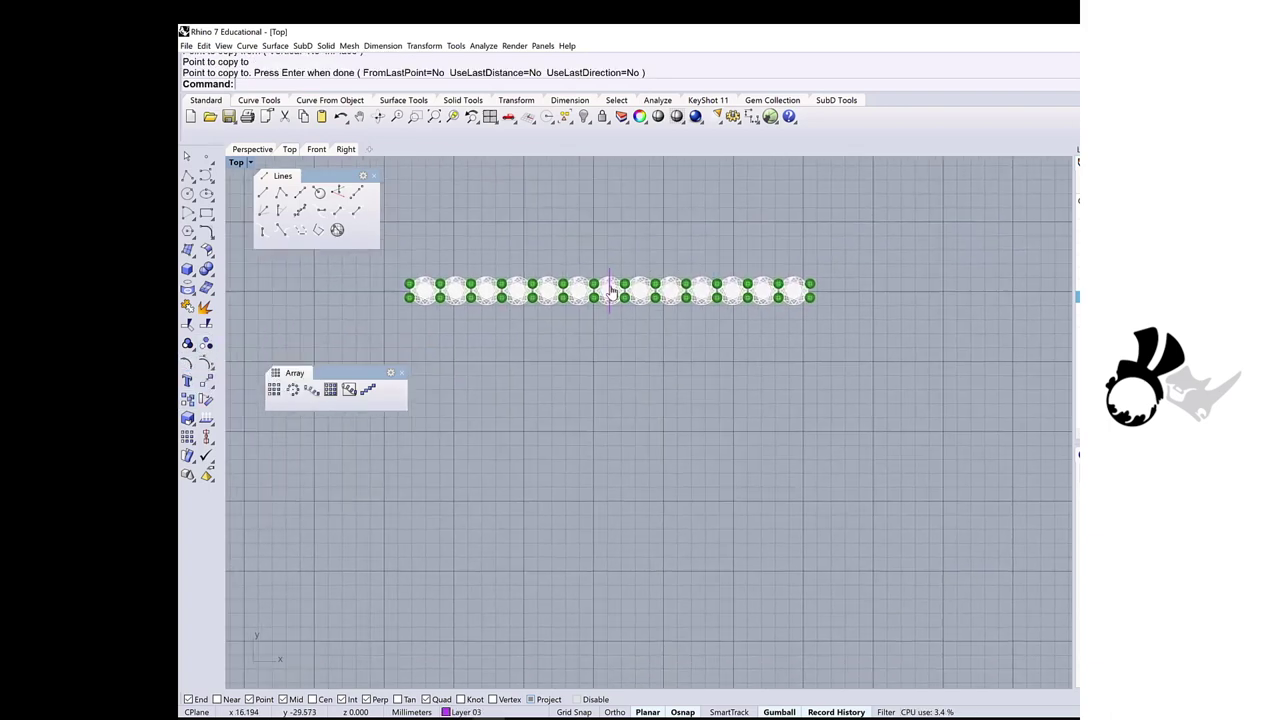
scroll(609, 280, "up", 2)
left_click(609, 270)
scroll(613, 270, "down", 5)
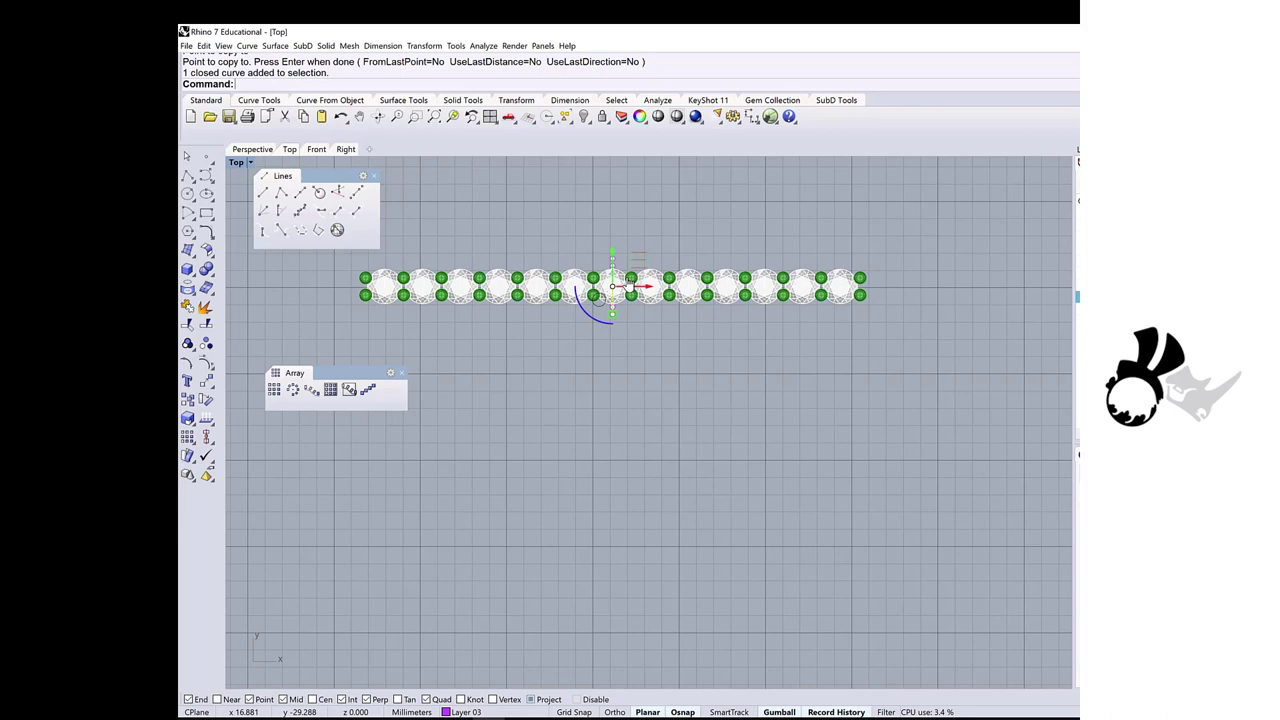
left_click_drag(633, 288, 390, 302)
scroll(390, 302, "up", 10)
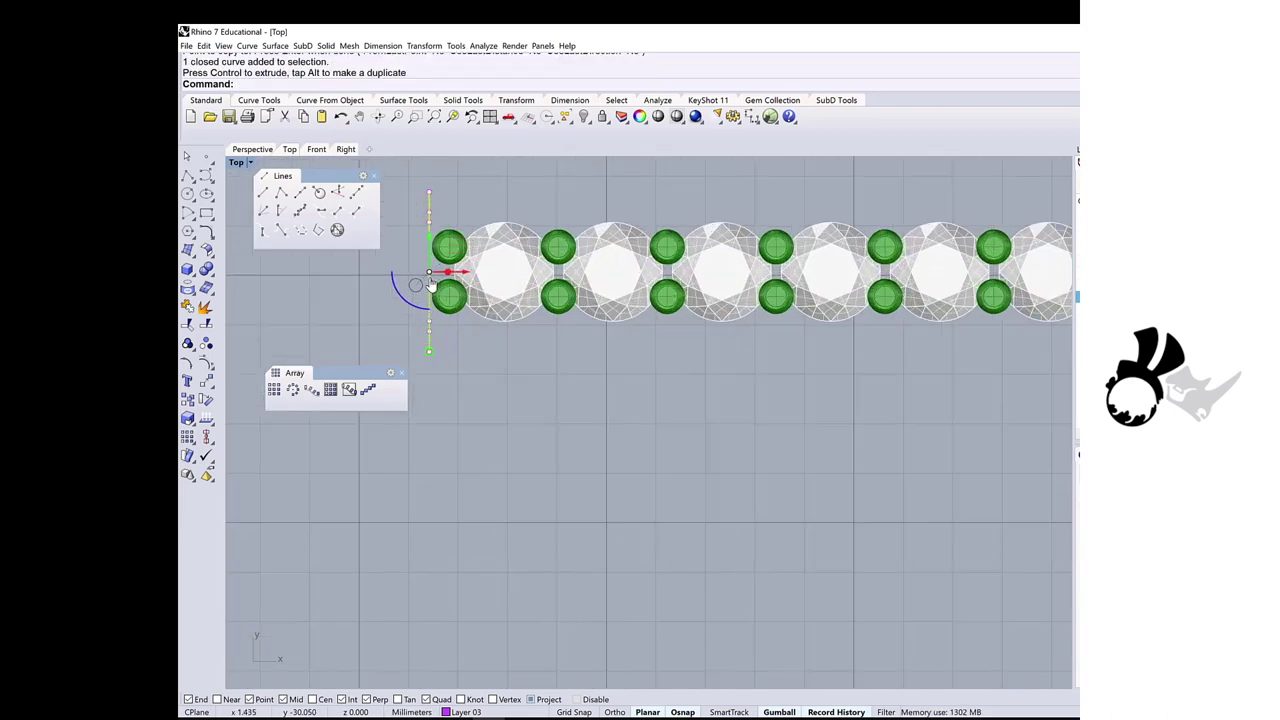
left_click_drag(491, 326, 502, 318)
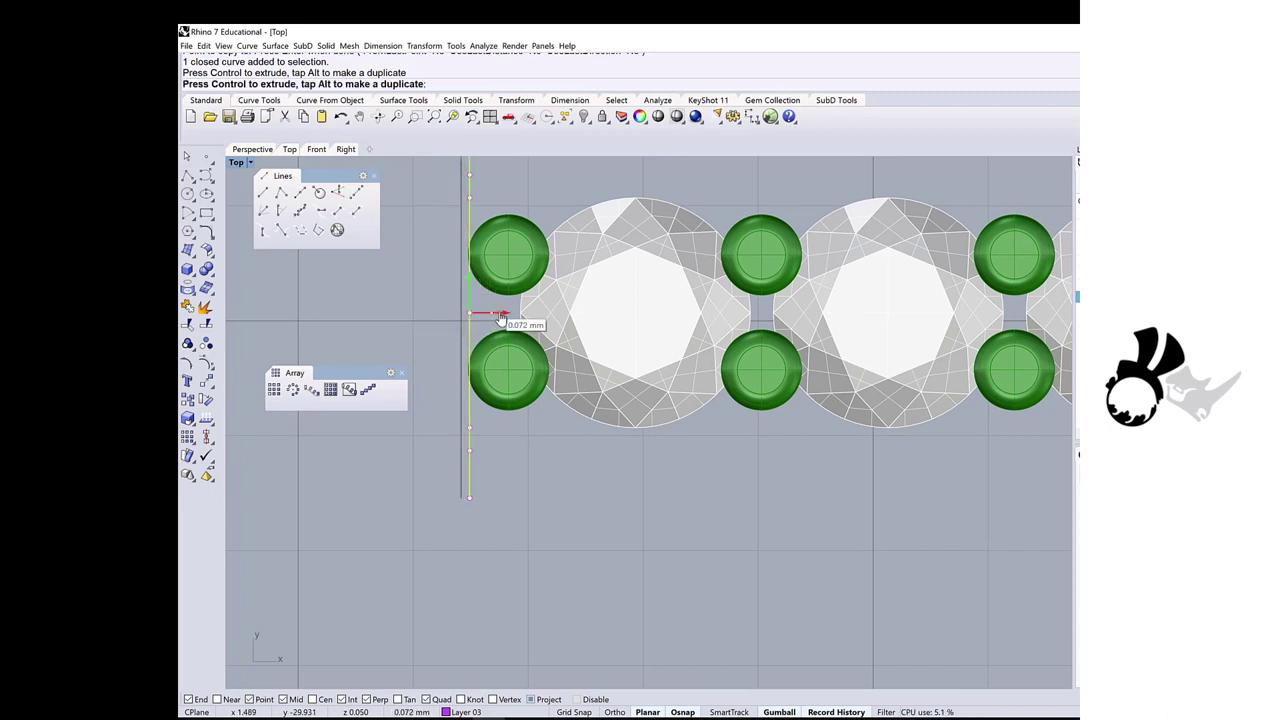
left_click_drag(501, 318, 500, 318)
left_click(423, 326)
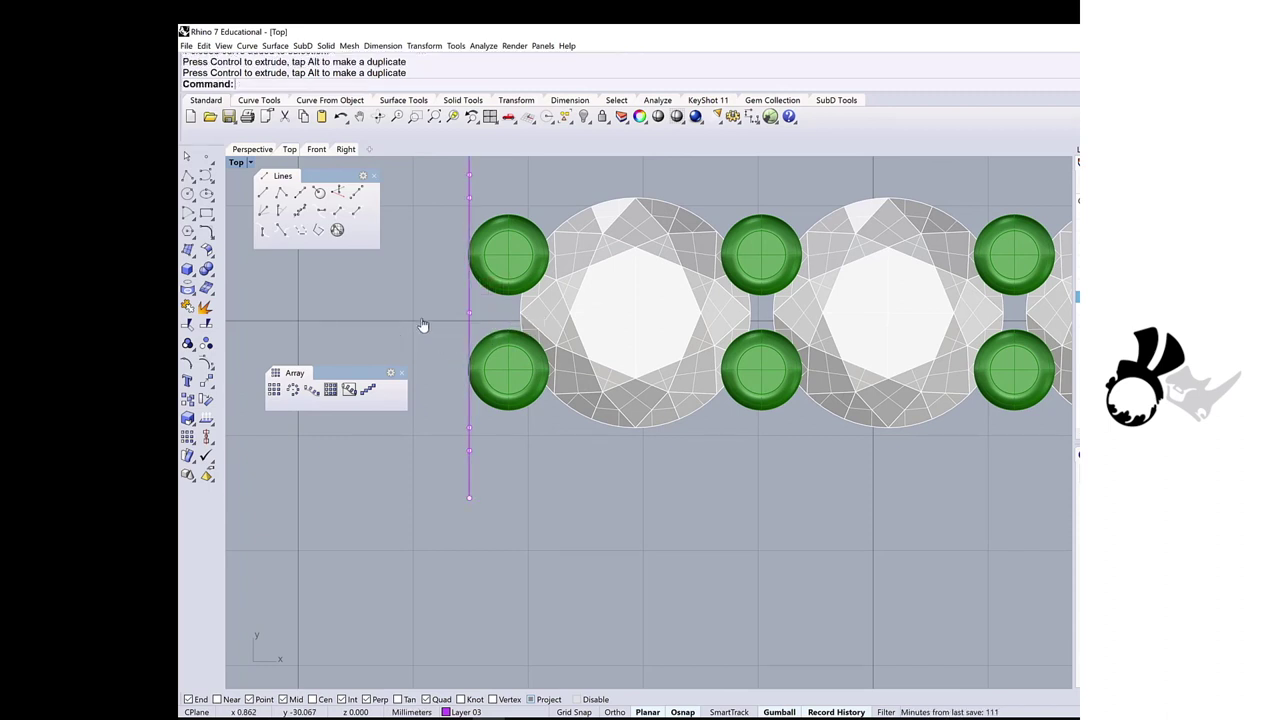
left_click(469, 318)
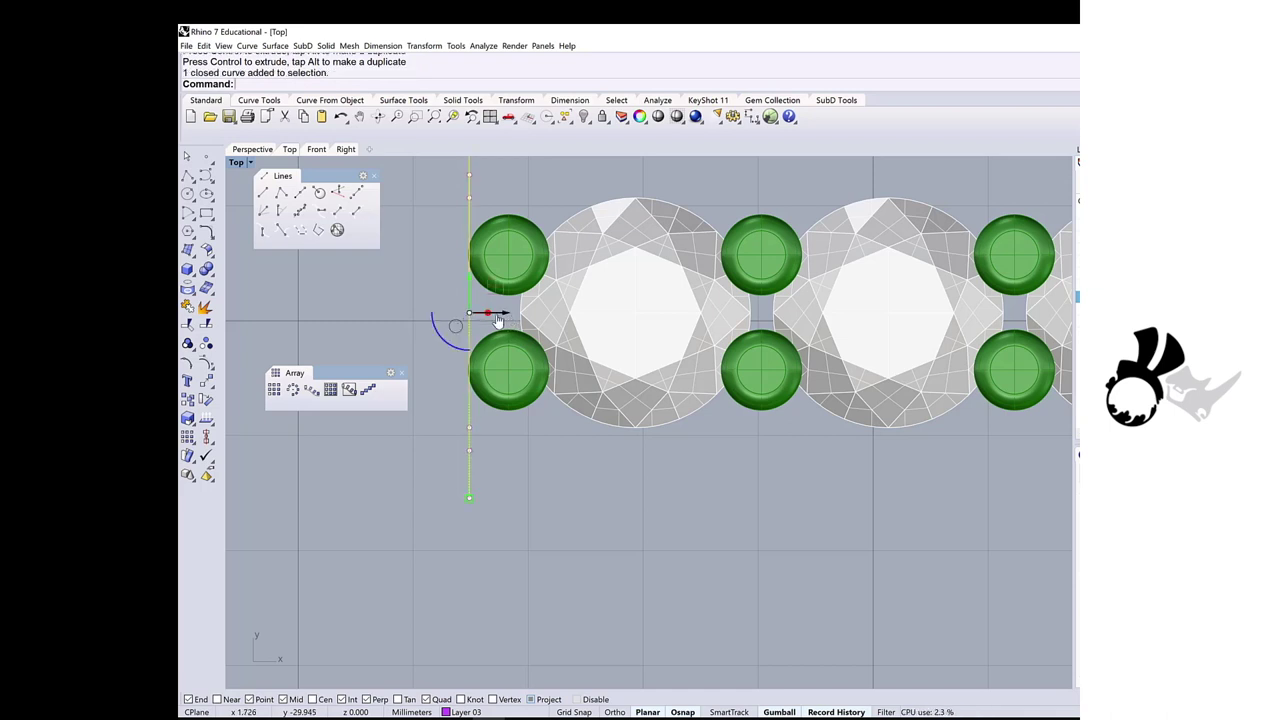
left_click(505, 317)
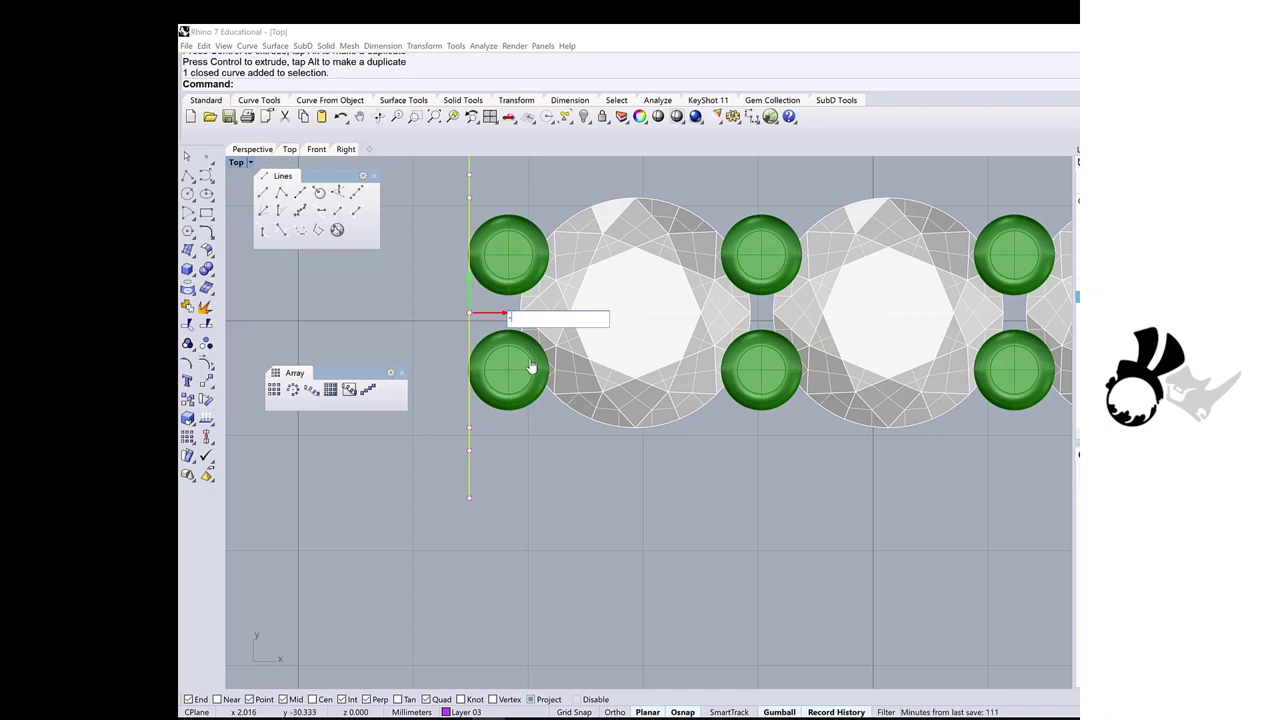
type("-2")
key("Return")
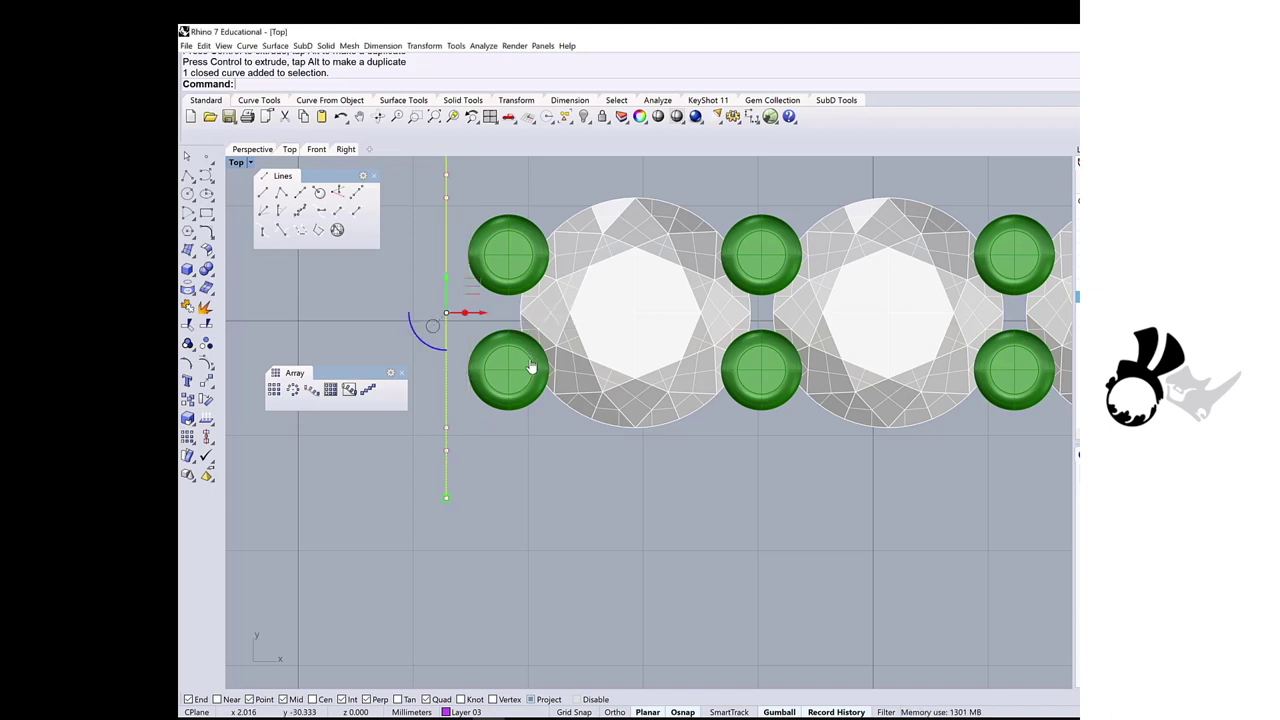
scroll(469, 363, "down", 3)
left_click(441, 418)
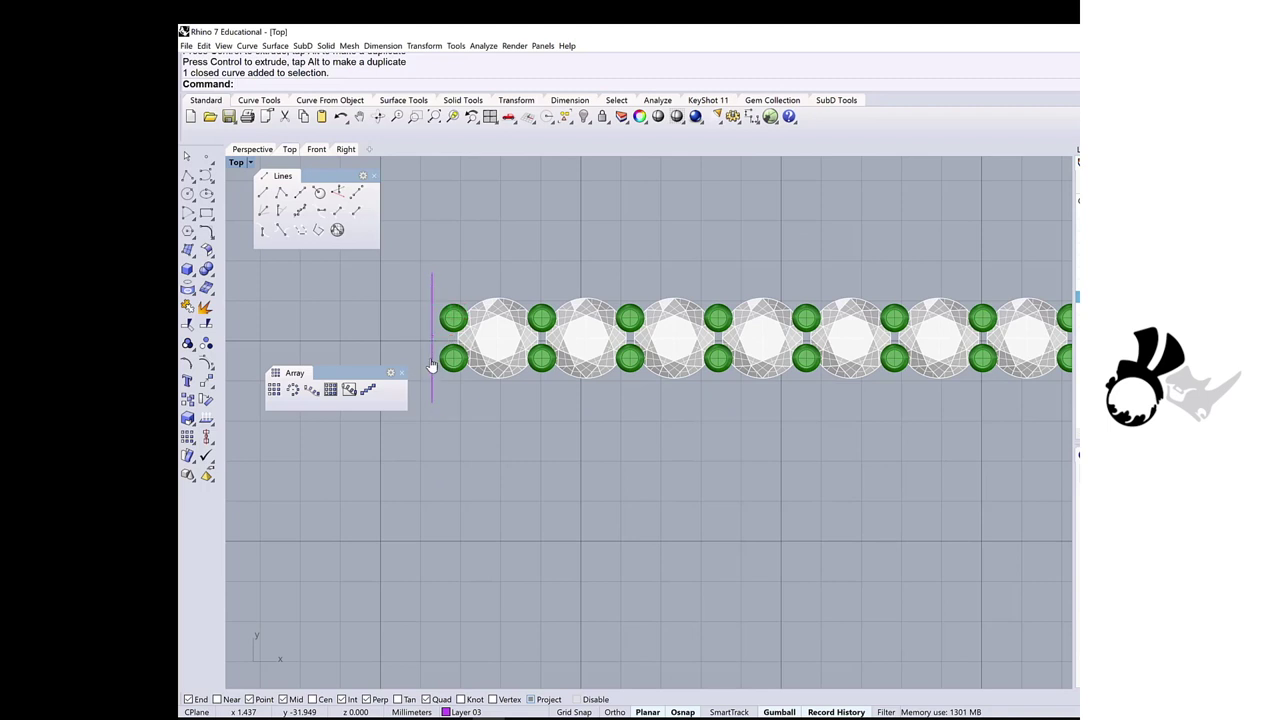
Step: Carry the purple end line to the row's right end and shift it 0.573 right
left_click(432, 366)
scroll(440, 362, "down", 3)
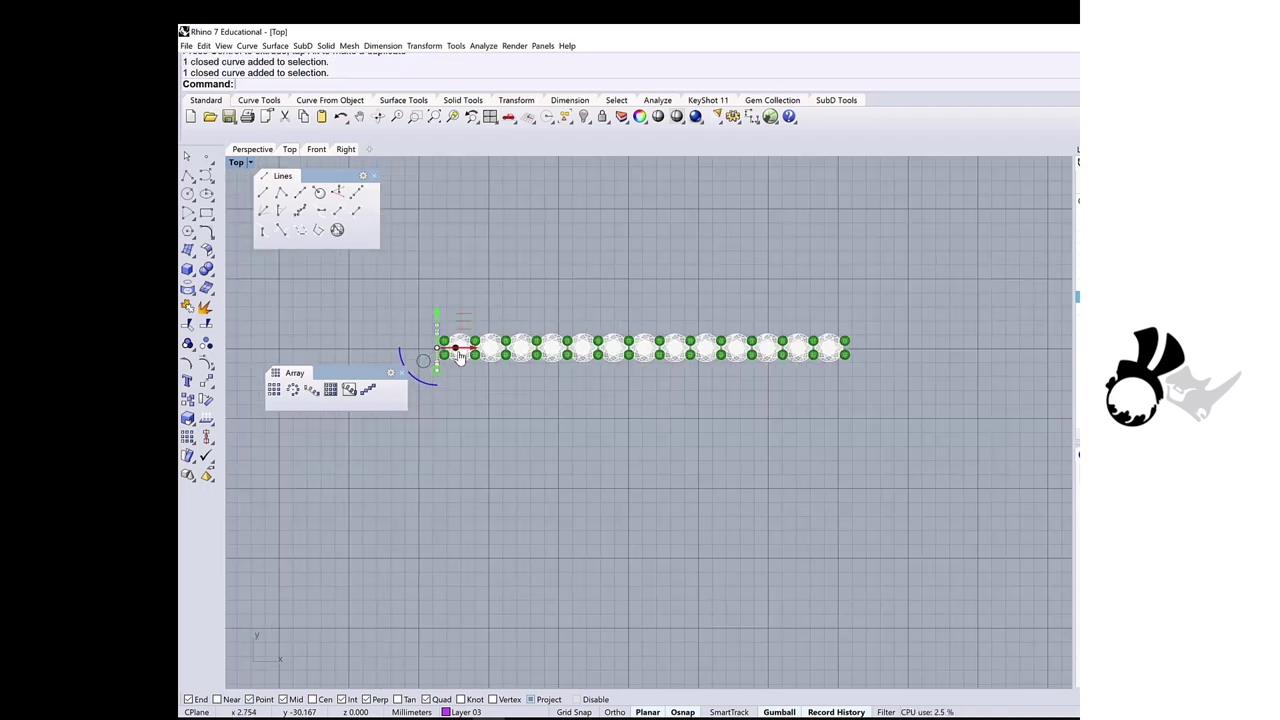
left_click_drag(476, 354, 810, 367)
scroll(851, 320, "up", 5)
scroll(810, 368, "up", 5)
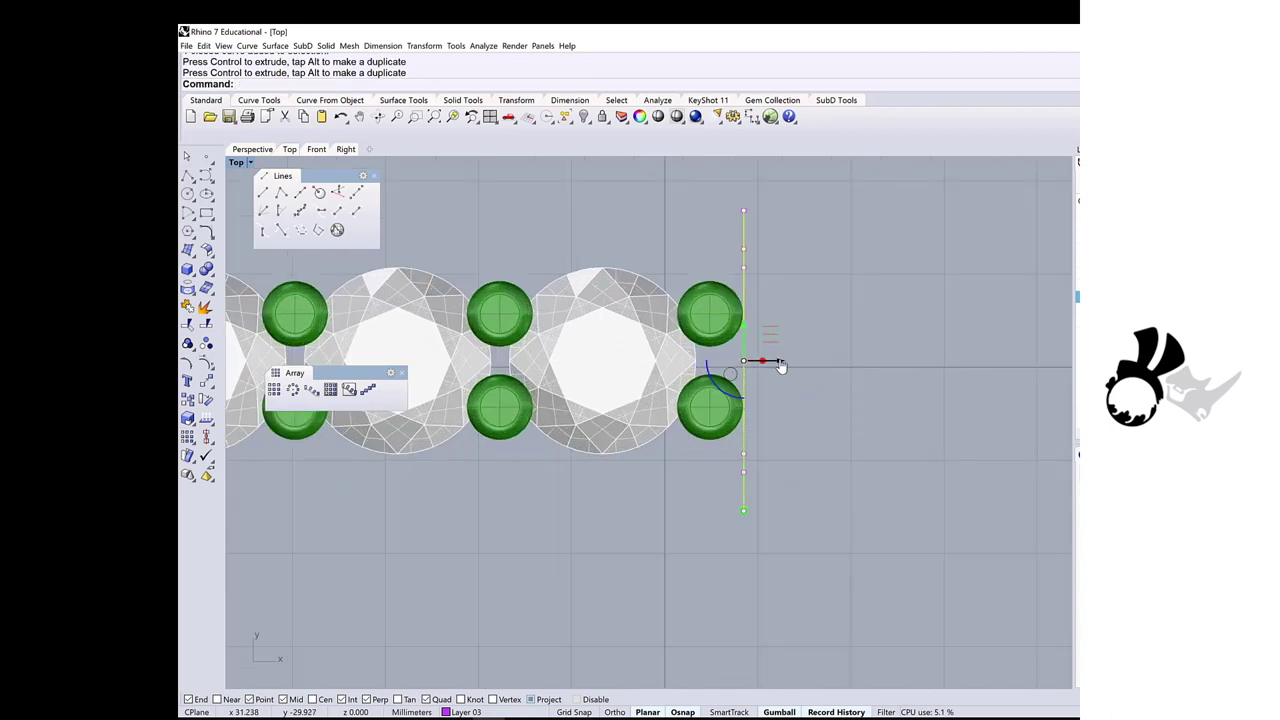
left_click(774, 362)
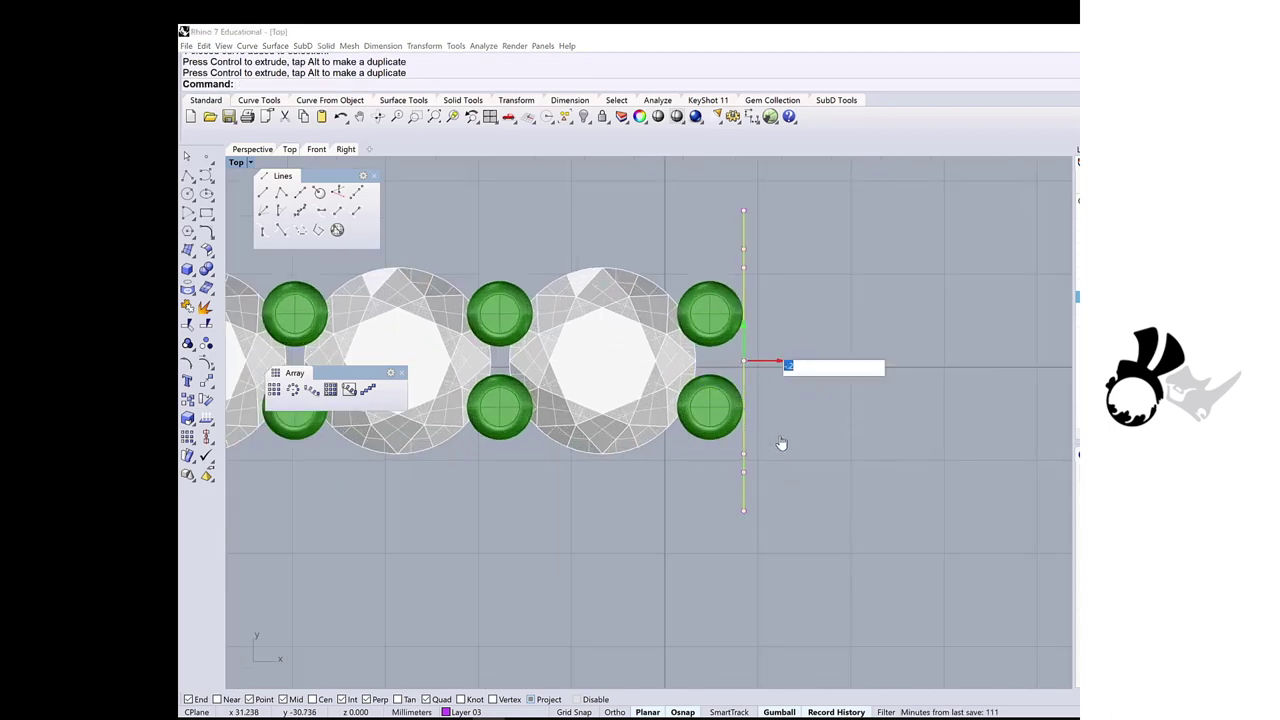
type("0.573")
key("Return")
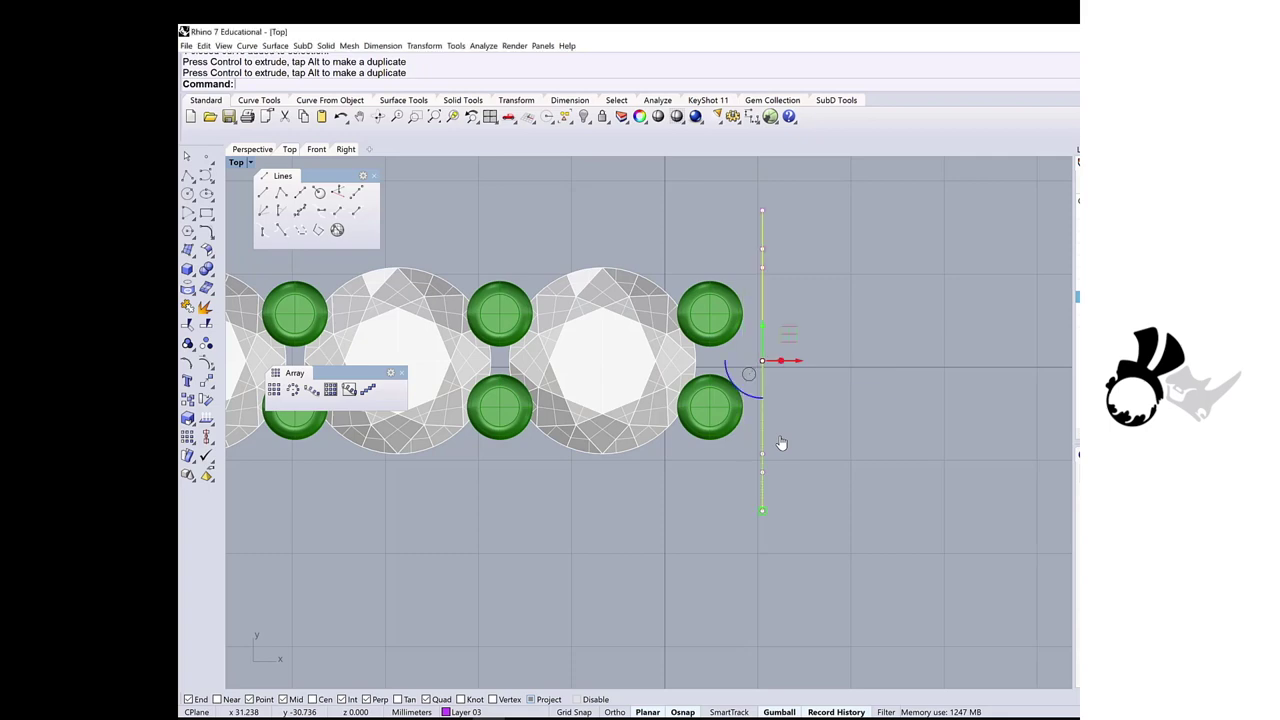
scroll(781, 443, "down", 6)
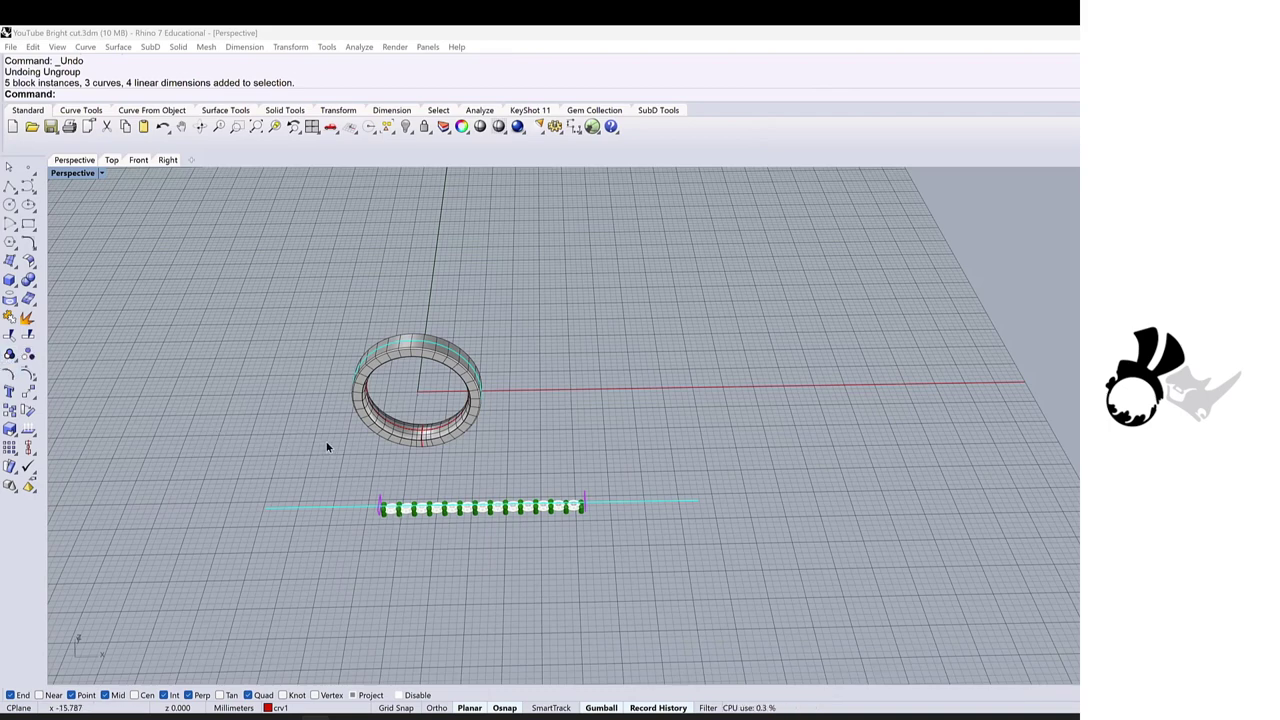
Step: Window-select the whole gem row with its curves and ungroup it
left_click_drag(392, 475, 665, 560)
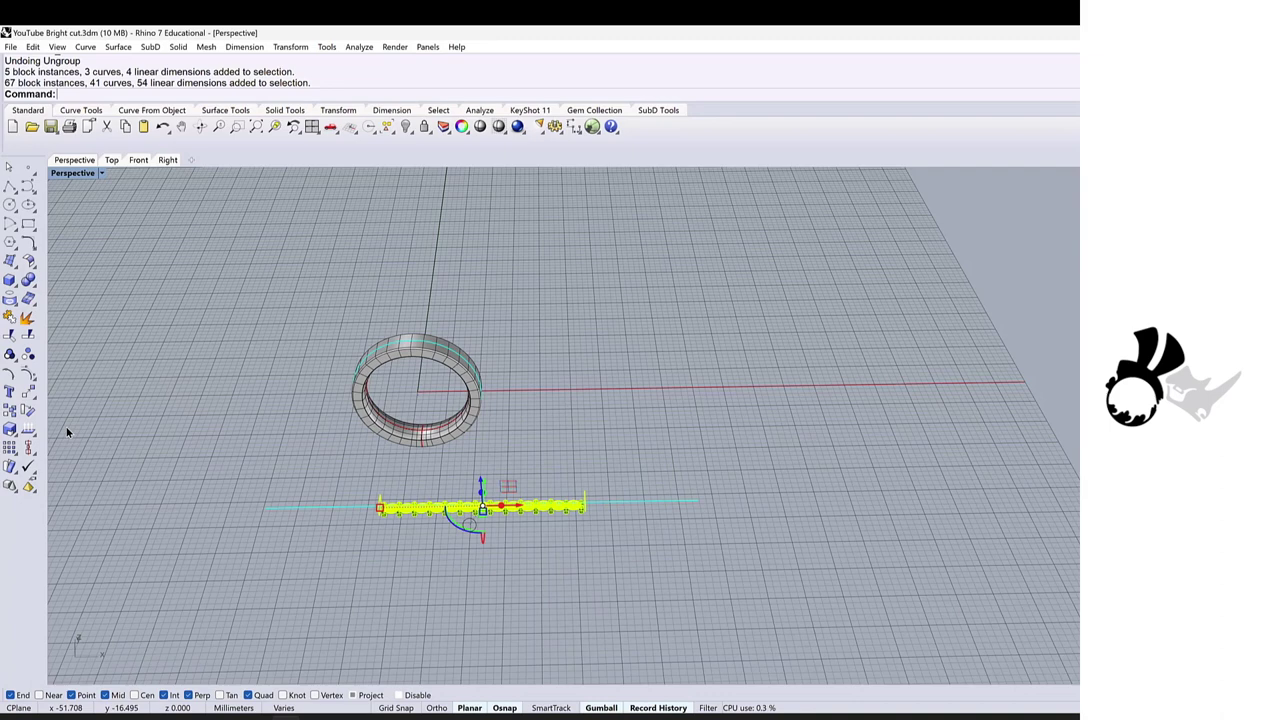
left_click(28, 354)
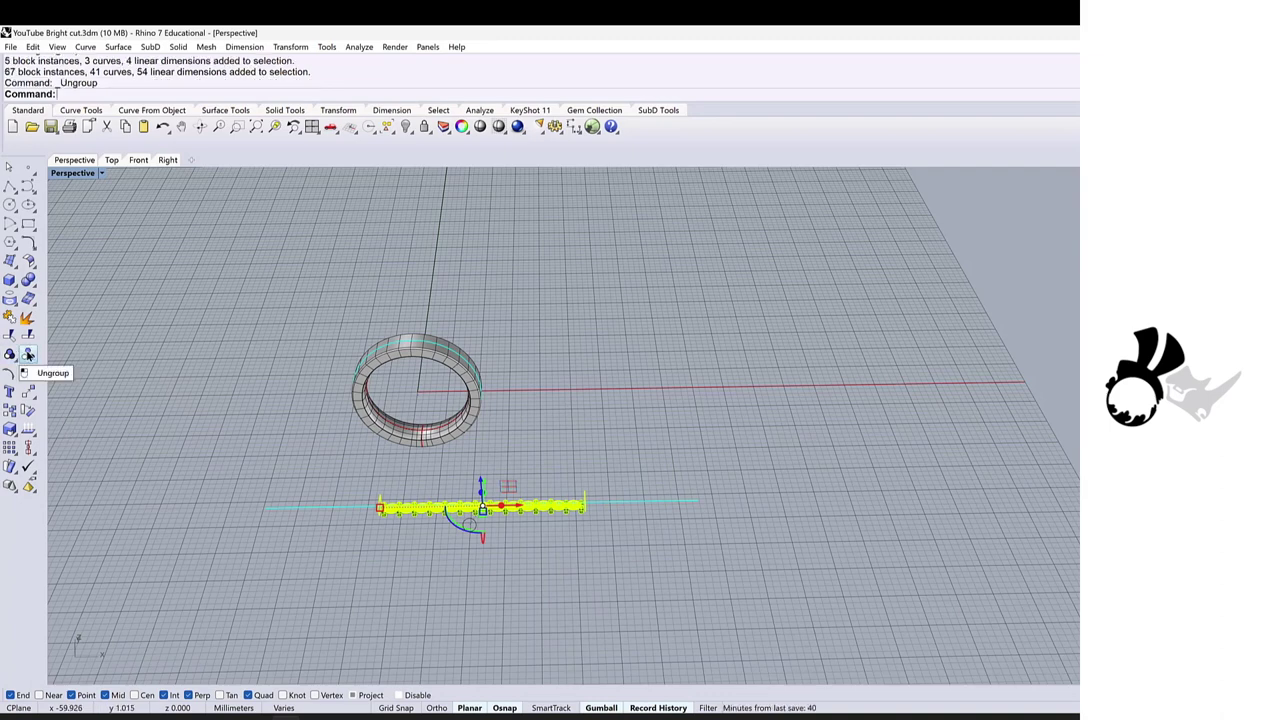
left_click(362, 233)
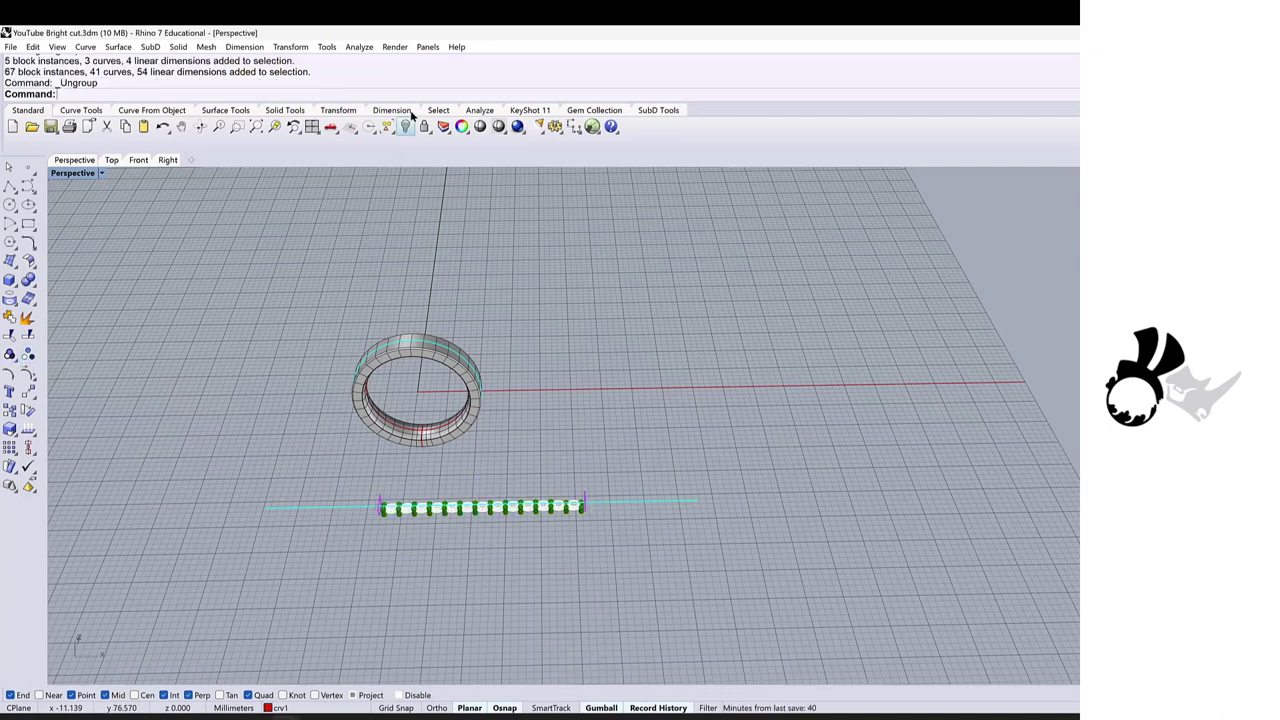
Step: Flow the gem row from the straight base line onto the ring's curve
left_click(333, 112)
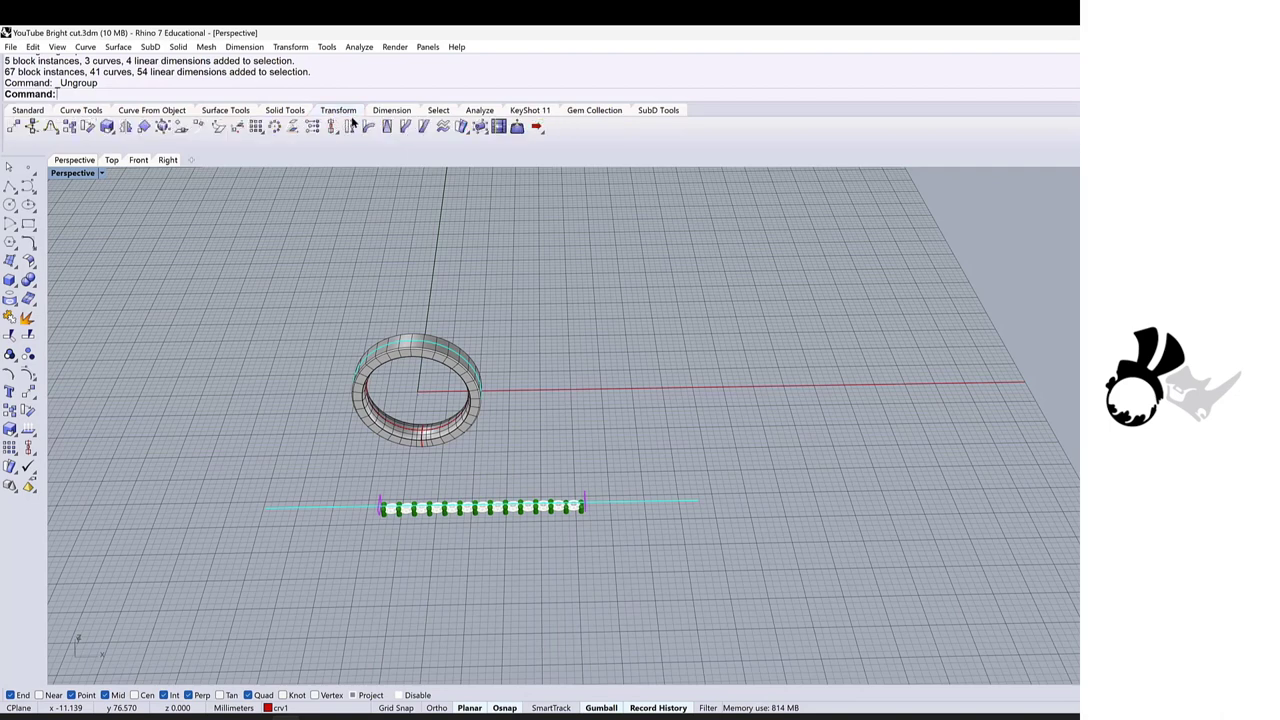
left_click(405, 127)
left_click_drag(341, 463, 629, 552)
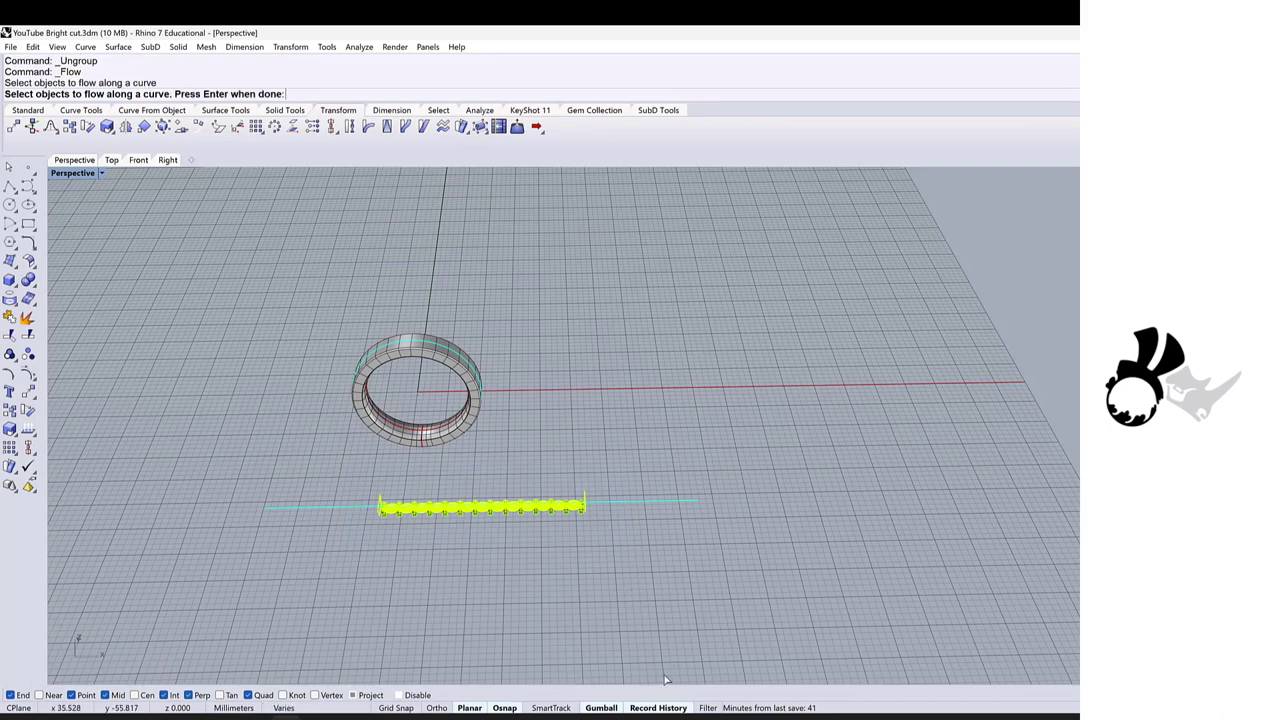
key("Return")
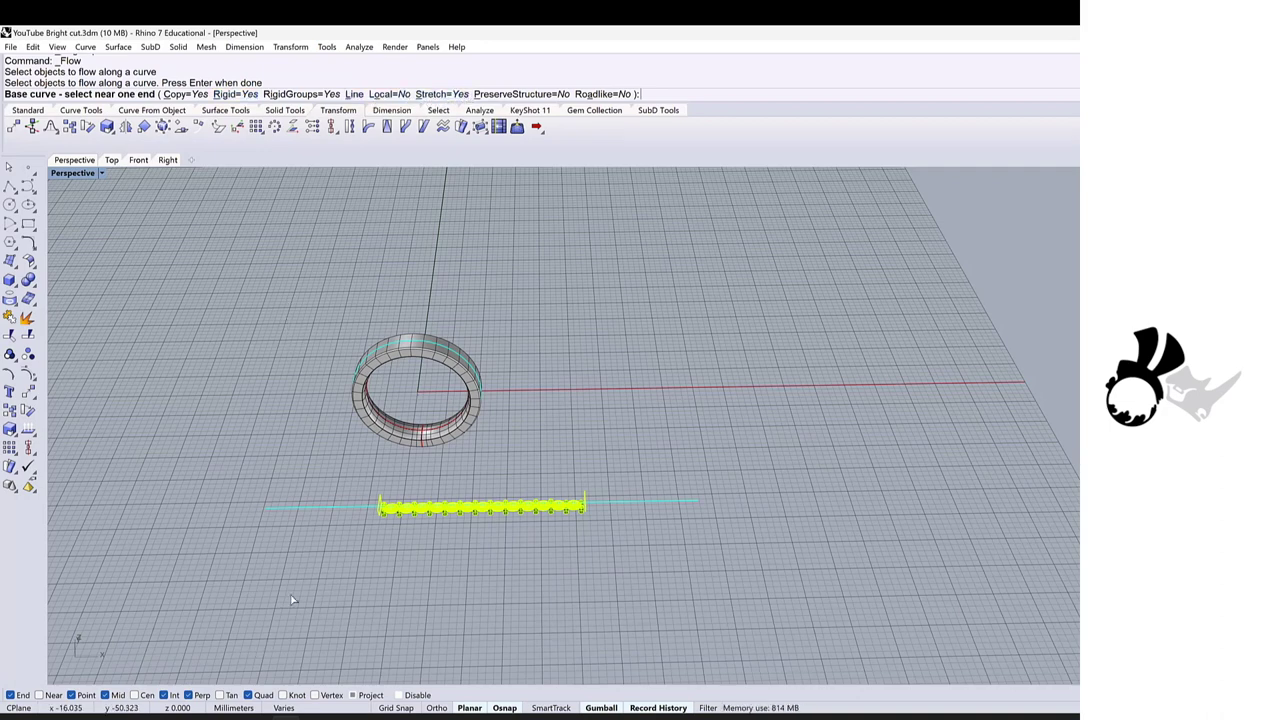
left_click(268, 510)
right_click_drag(336, 424, 394, 314)
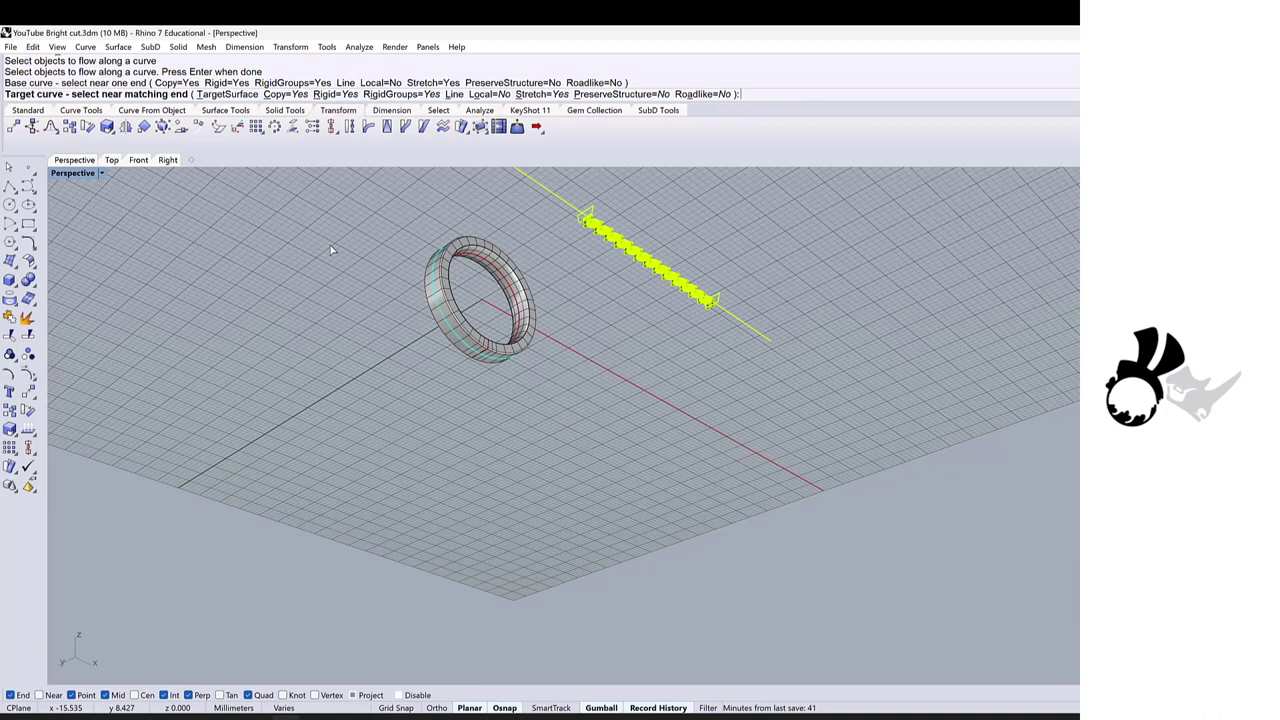
scroll(454, 338, "up", 3)
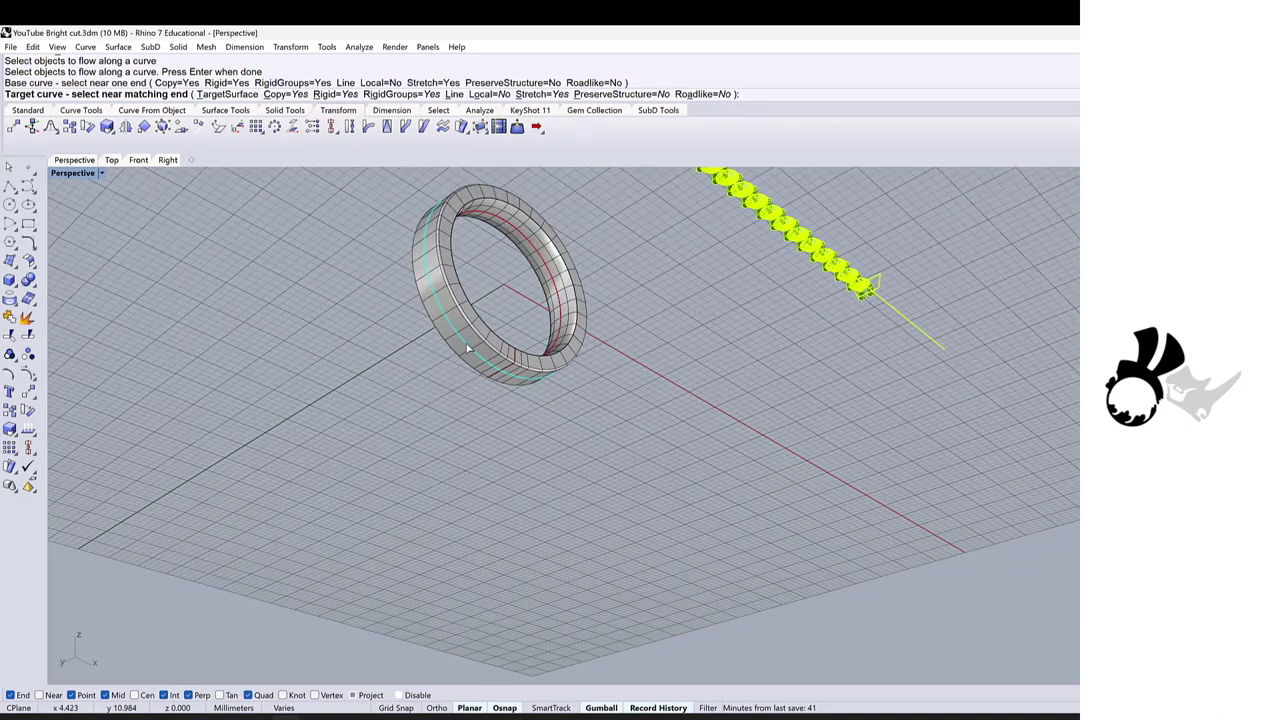
left_click(466, 347)
right_click_drag(466, 347, 412, 388)
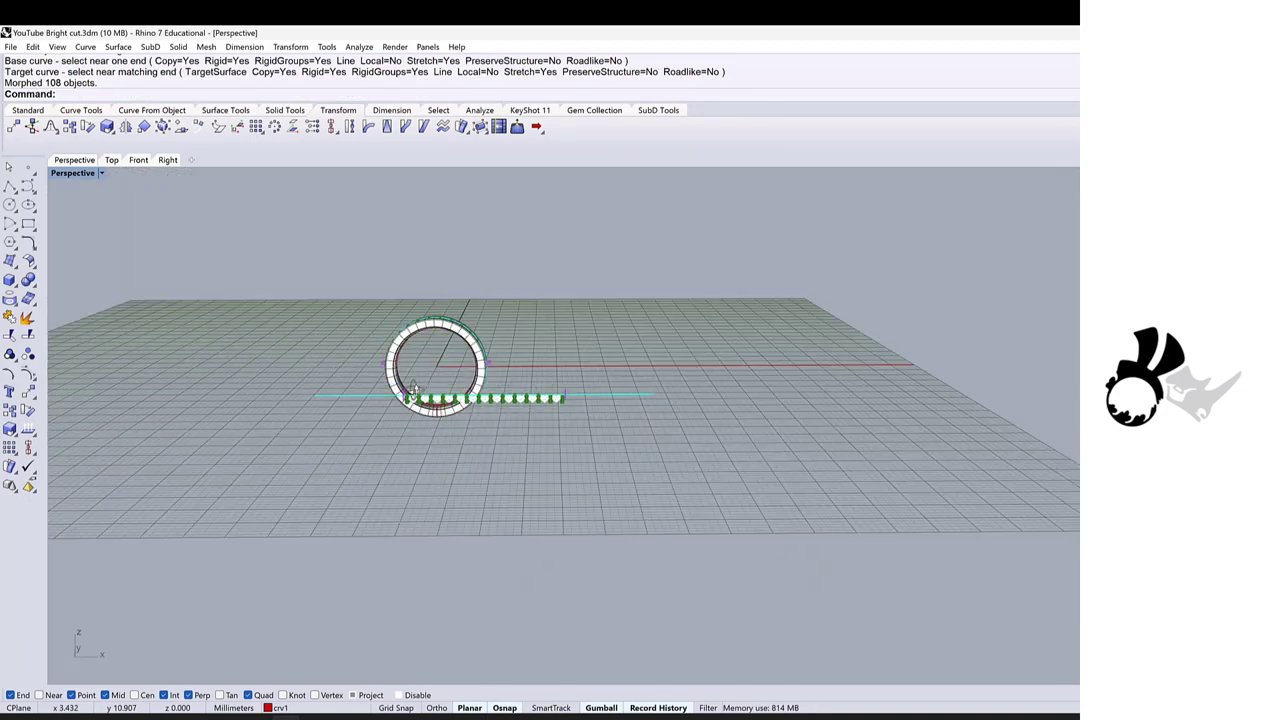
Step: In the Front view, hide the prong settings around the gems
left_click(144, 163)
scroll(438, 337, "down", 5)
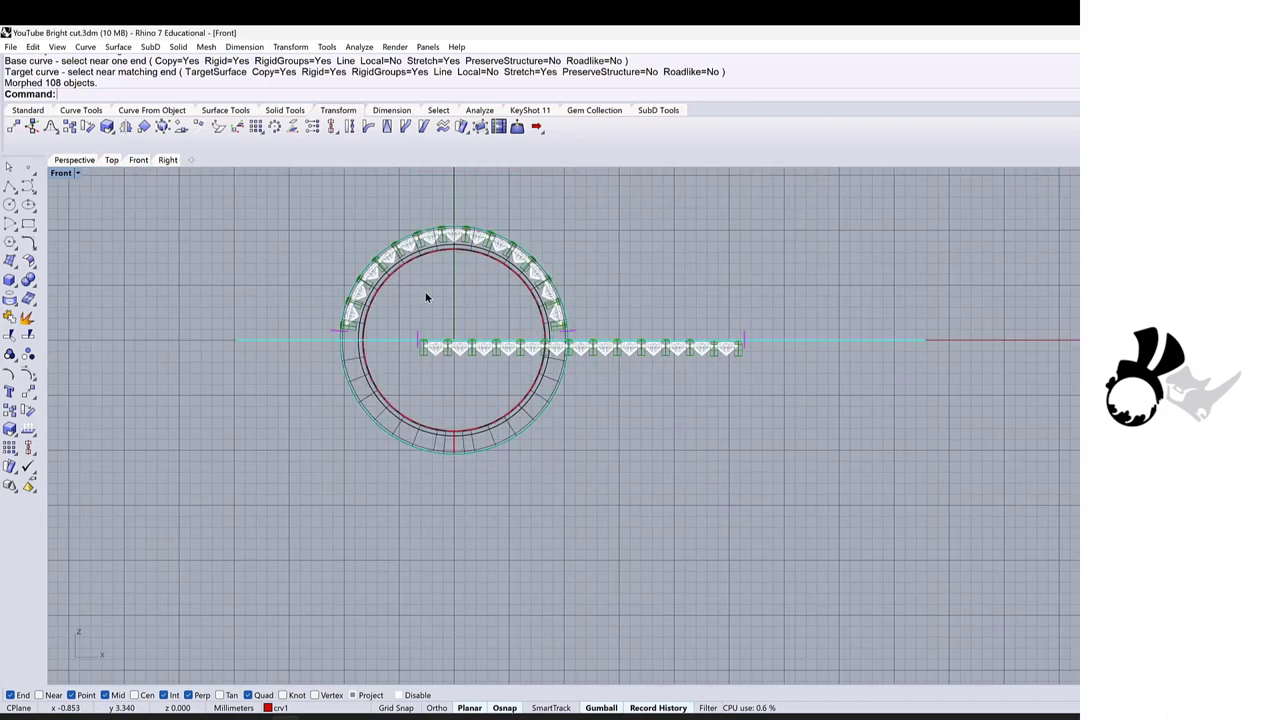
scroll(394, 277, "up", 2)
scroll(394, 277, "up", 6)
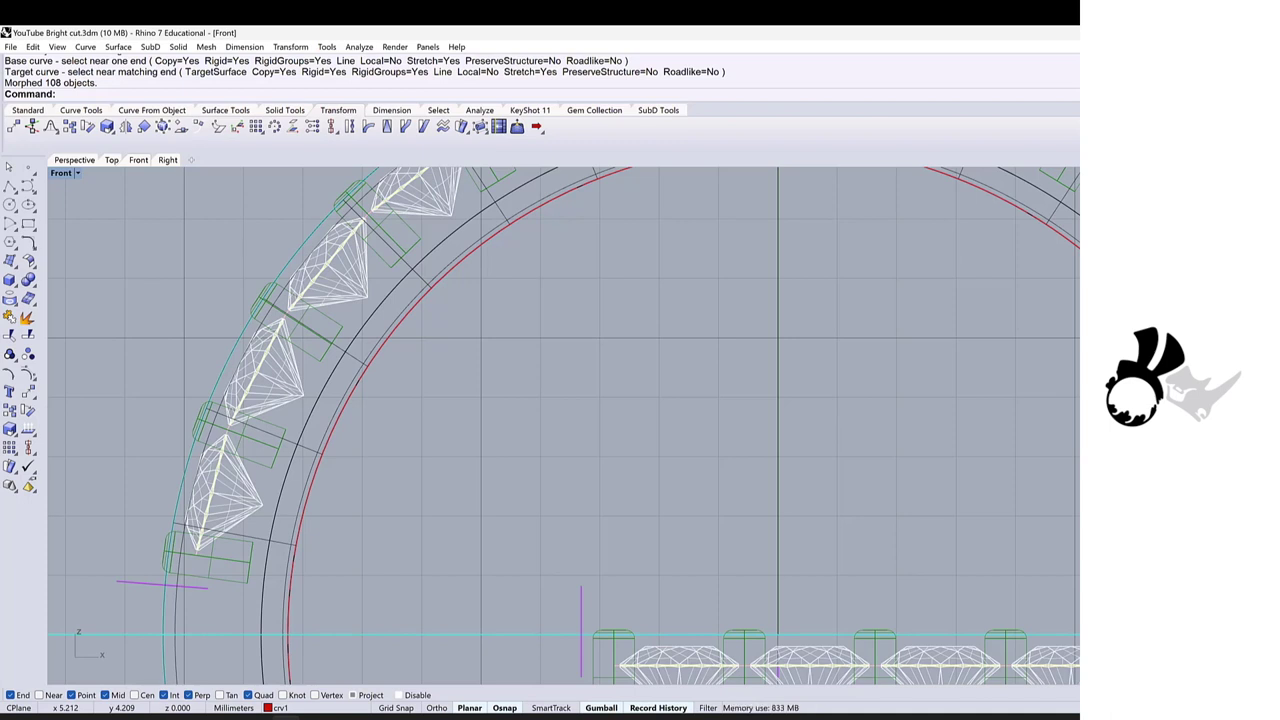
key("Delete")
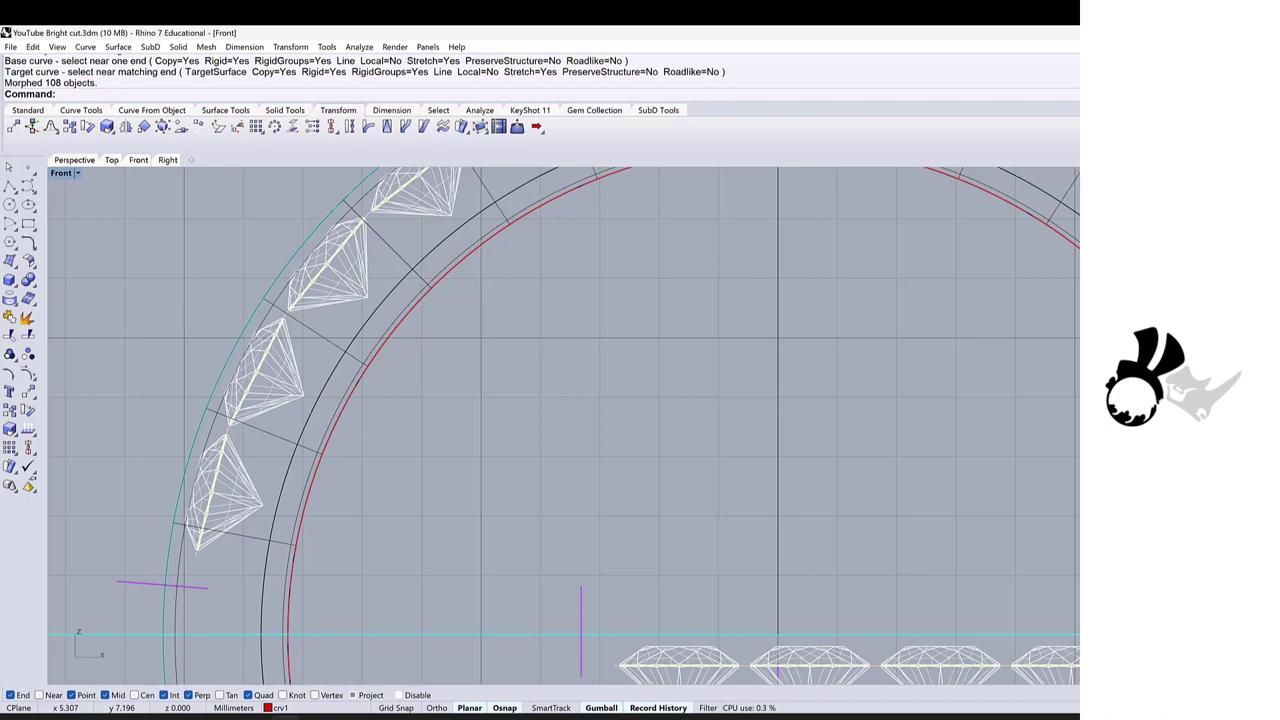
scroll(291, 320, "up", 6)
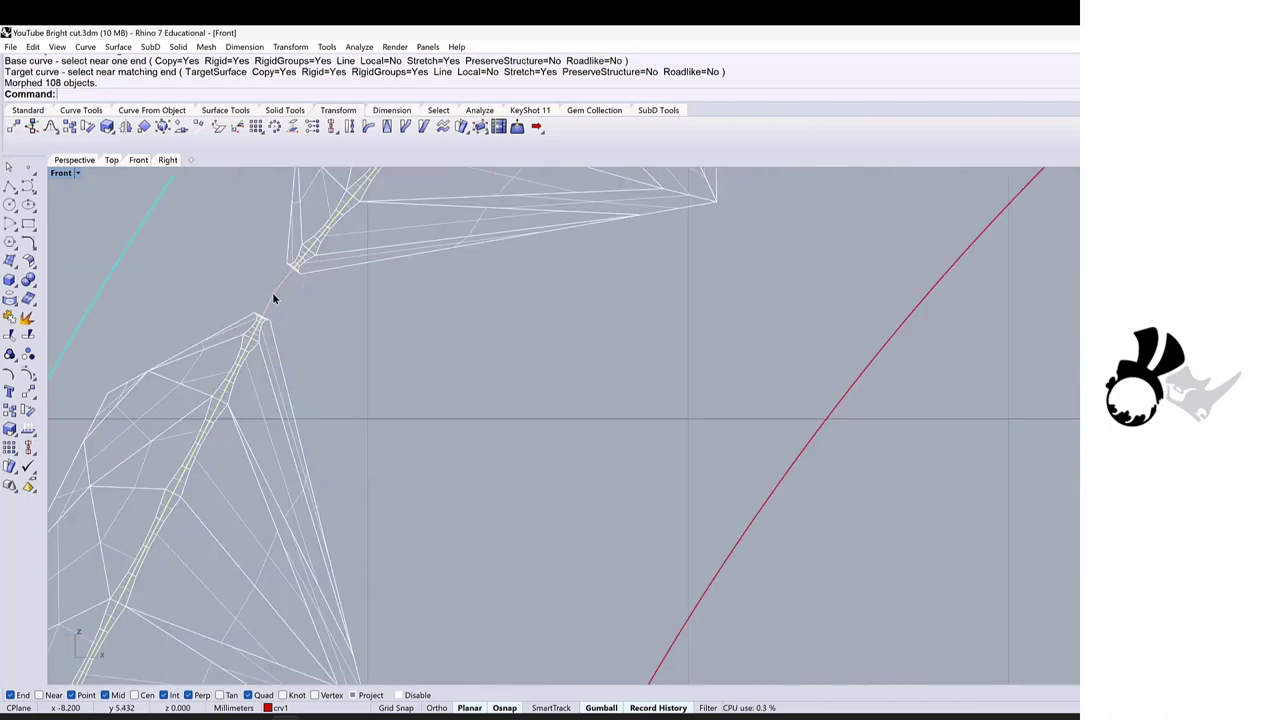
scroll(280, 297, "up", 2)
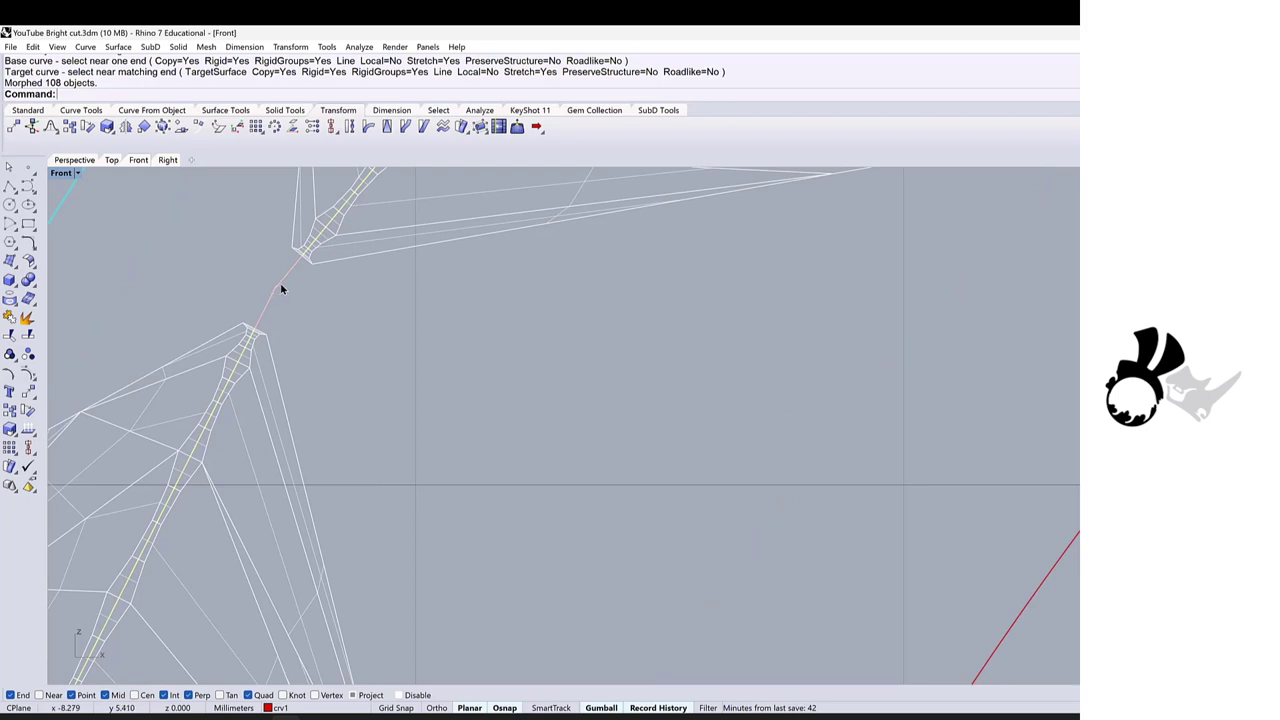
scroll(285, 292, "down", 3)
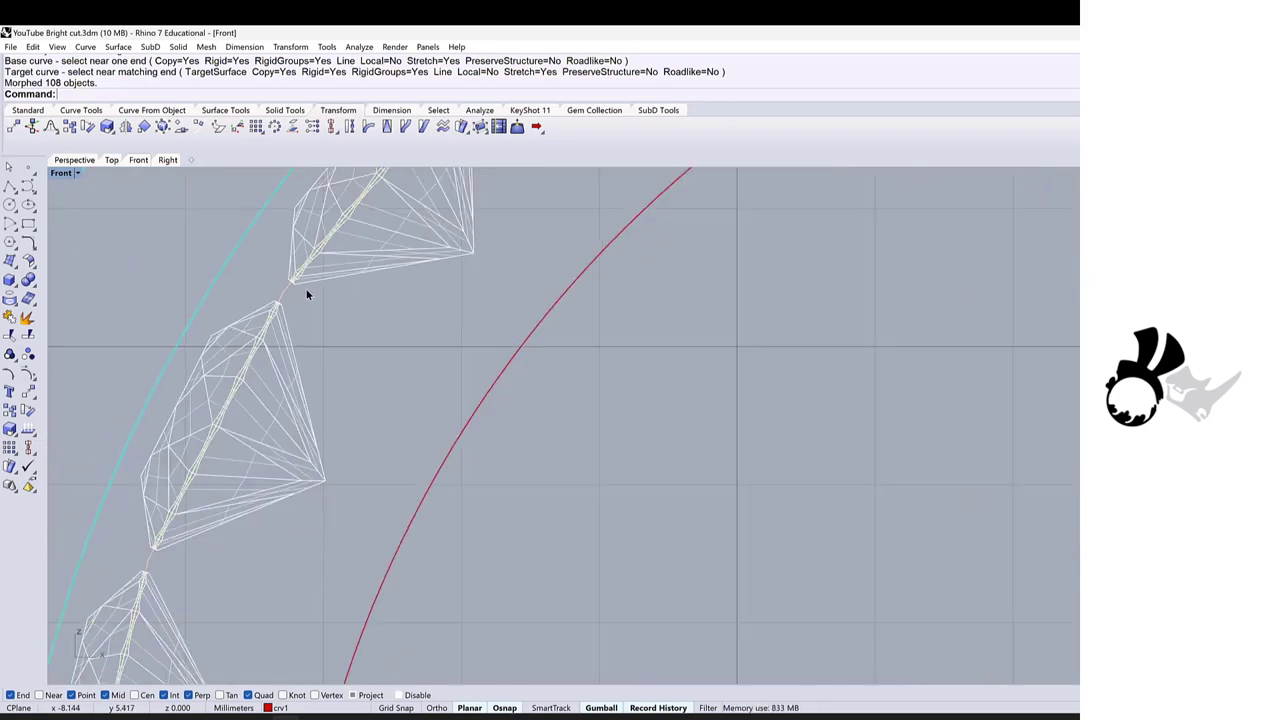
scroll(300, 293, "down", 3)
Step: Add an aligned dimension reading 0.18 across the gap between two neighbouring gem tips
left_click(28, 110)
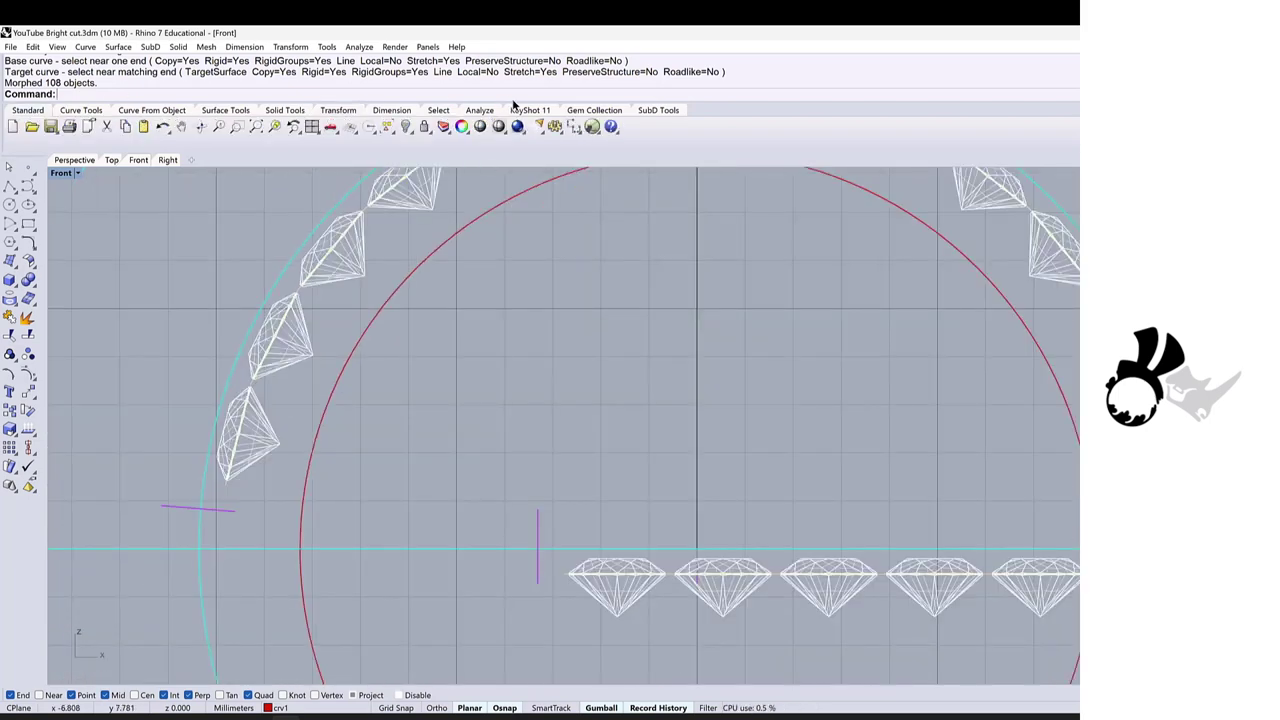
left_click(575, 126)
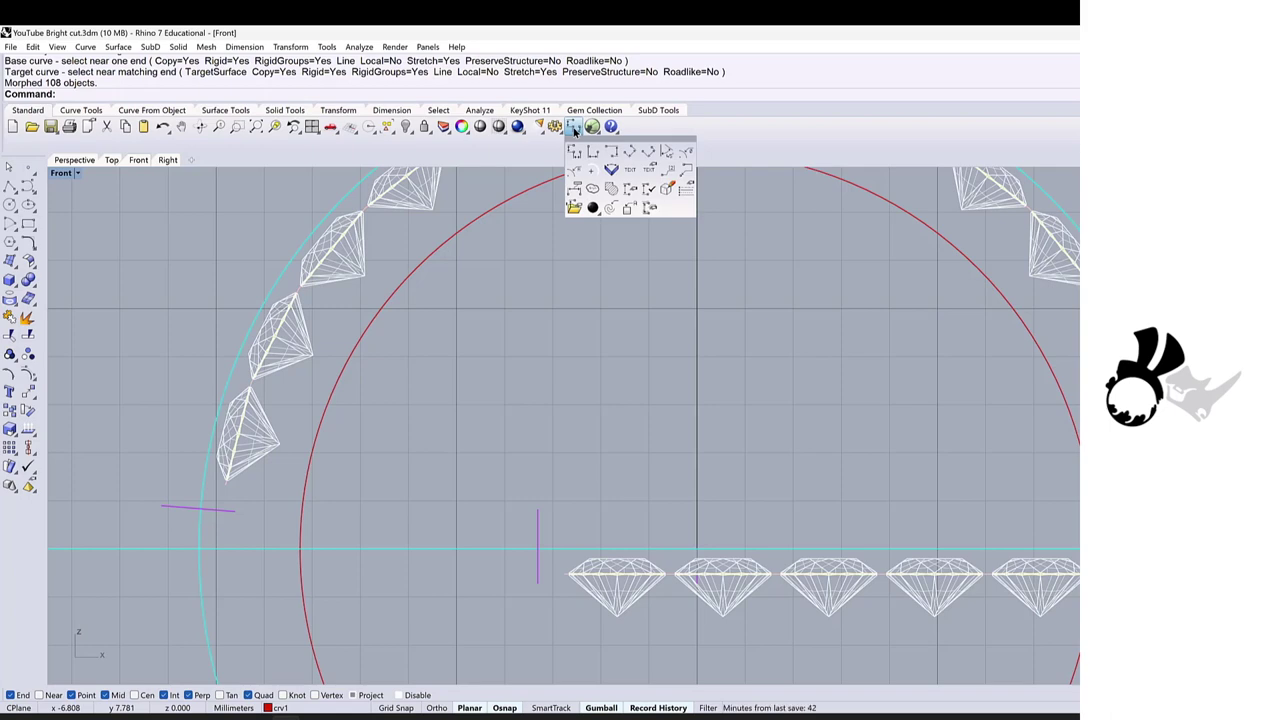
left_click(627, 152)
scroll(380, 277, "up", 3)
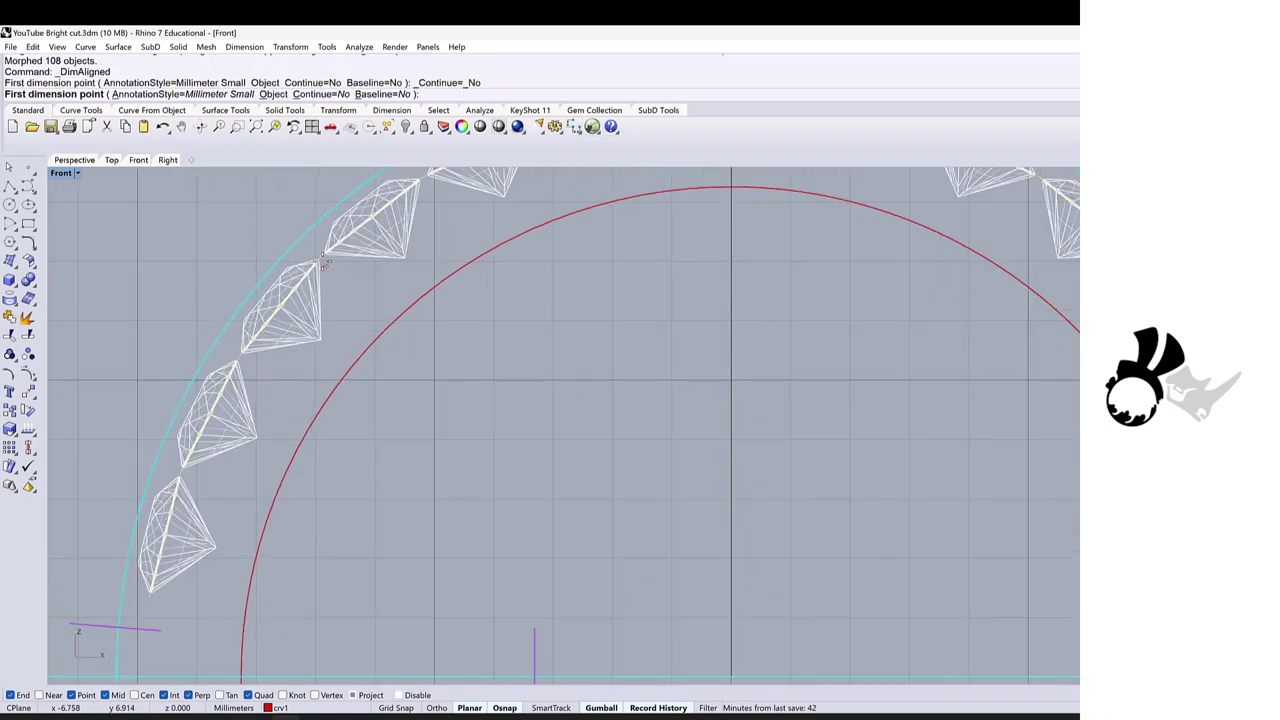
scroll(325, 262, "up", 5)
left_click(365, 293)
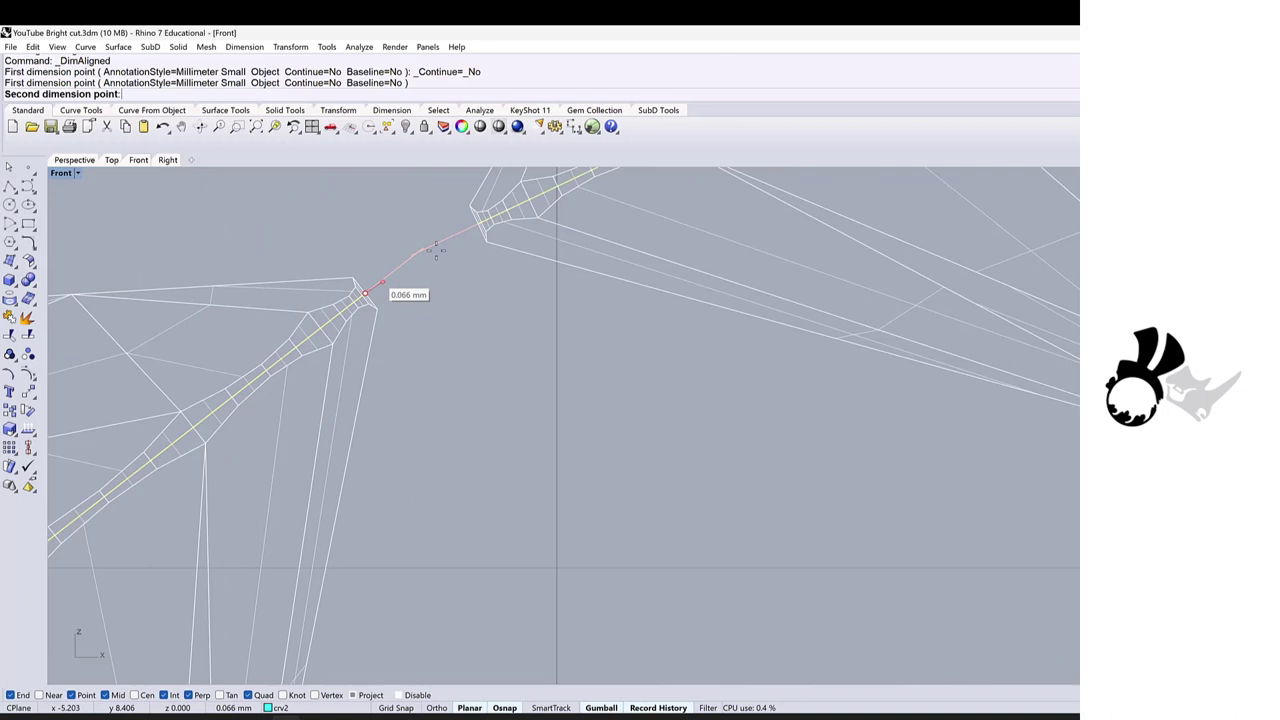
left_click(476, 225)
scroll(476, 228, "down", 6)
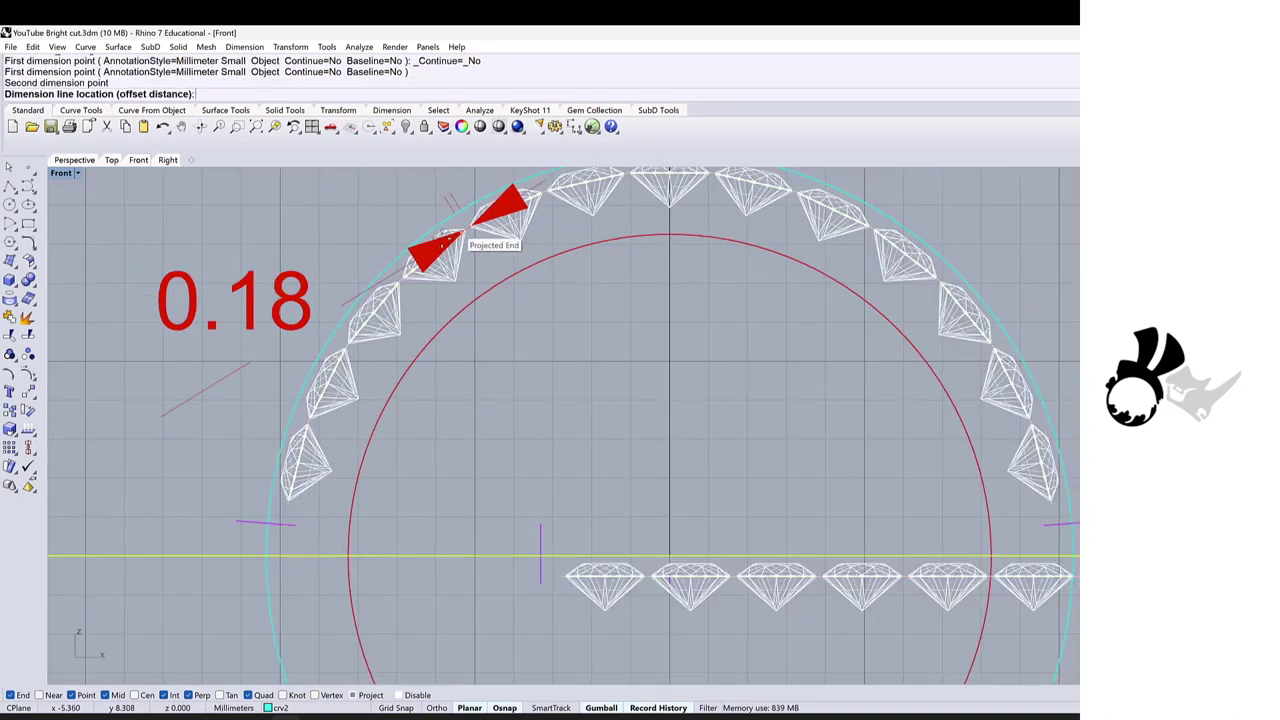
left_click(363, 245)
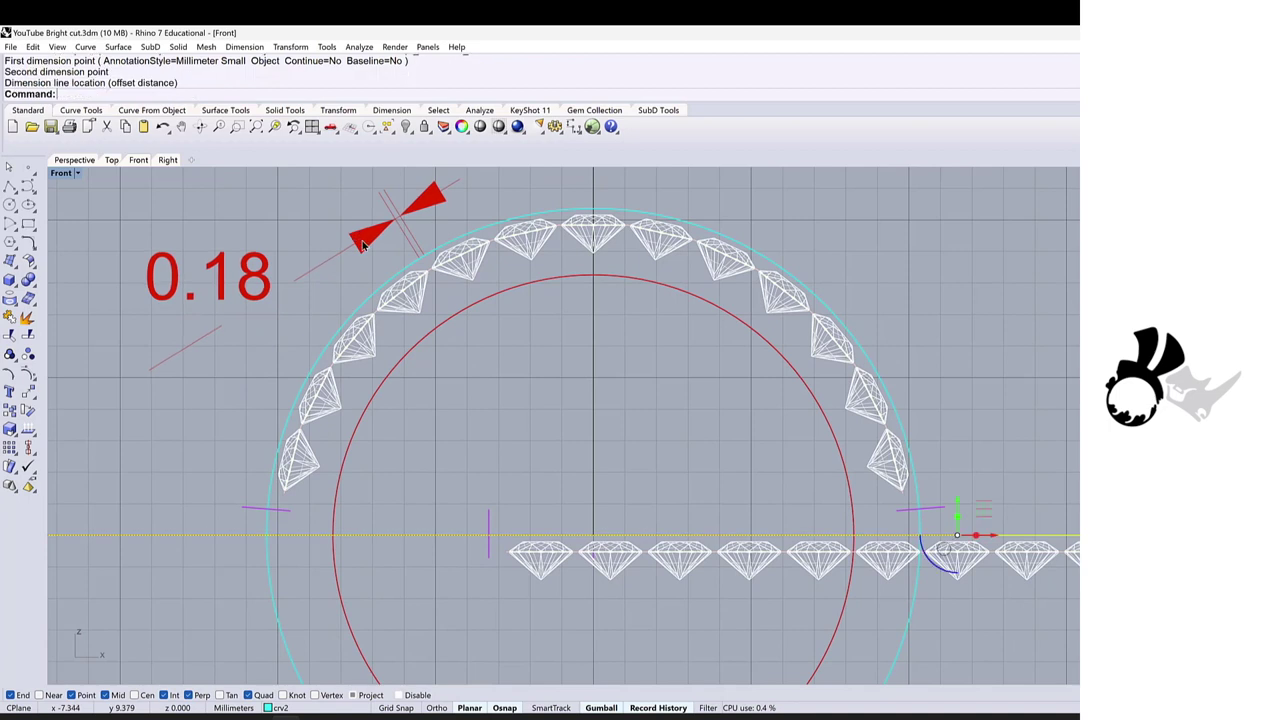
scroll(305, 318, "down", 5)
Step: Change the stone gap on the cyan base line from 0.18 to 0.20, then delete the gap dimension
key("Escape")
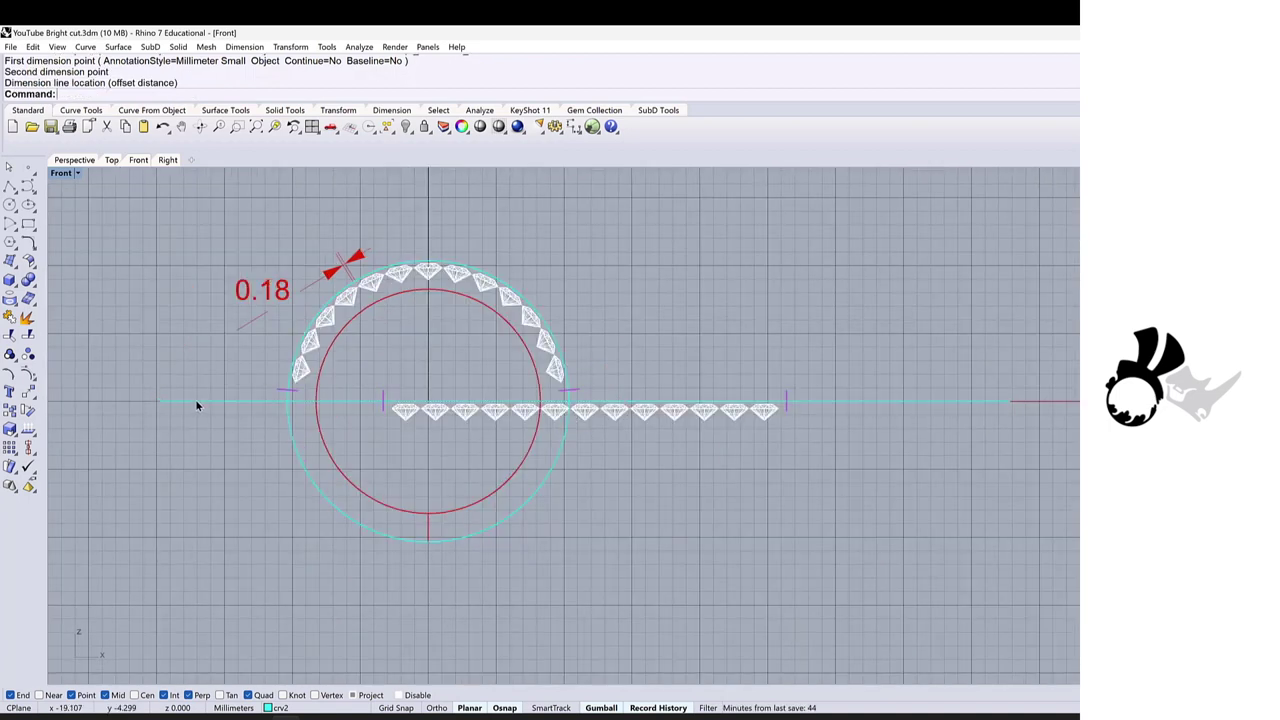
left_click(205, 401)
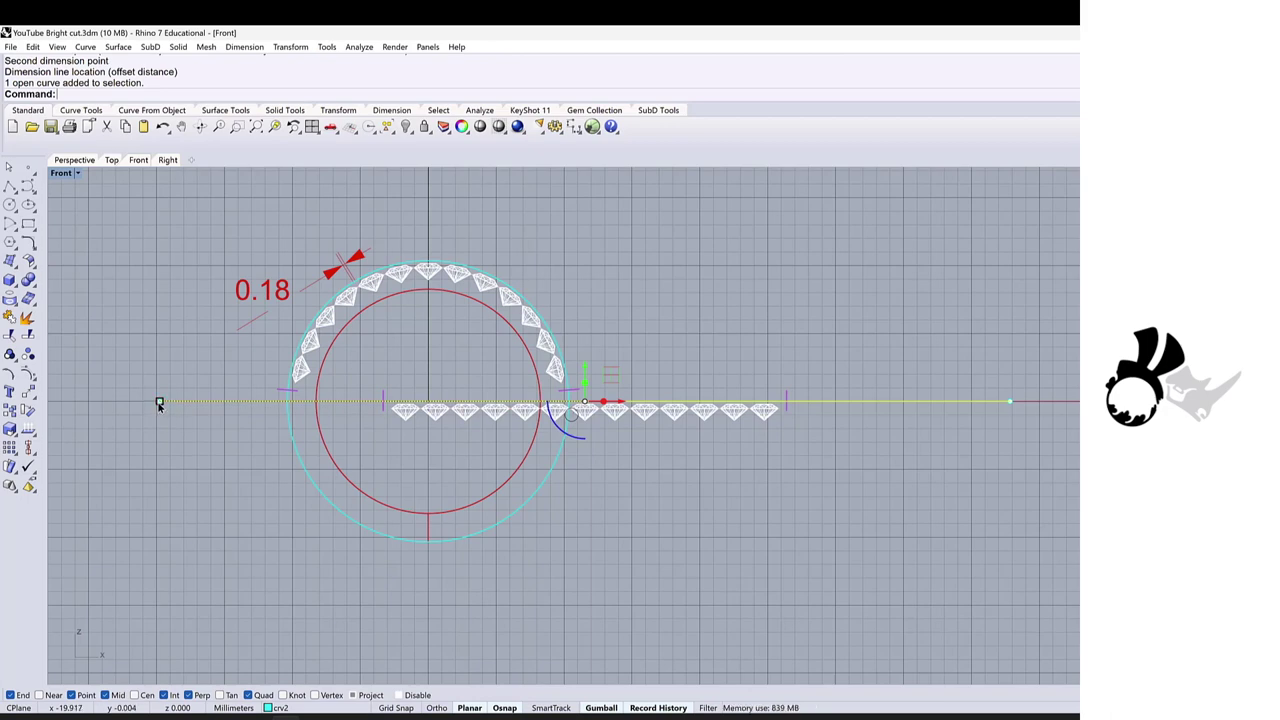
left_click(159, 403)
key("BackSpace")
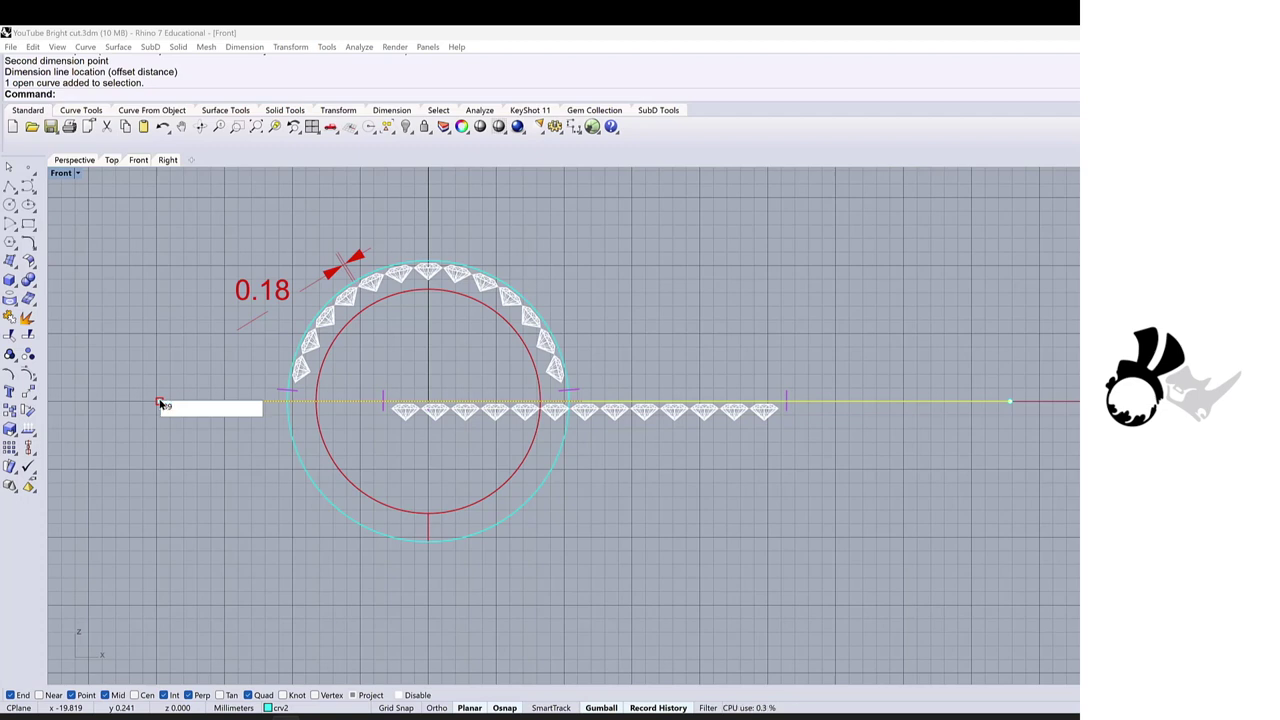
key("Return")
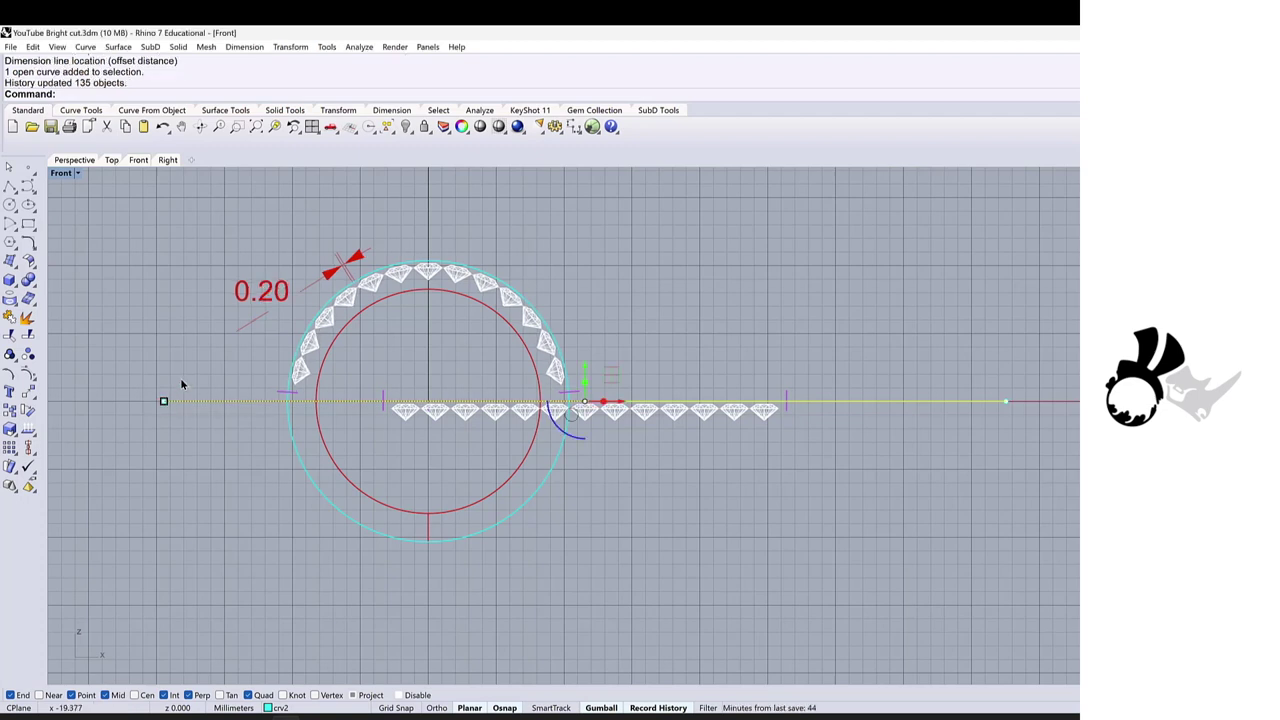
left_click(282, 296)
key("Delete")
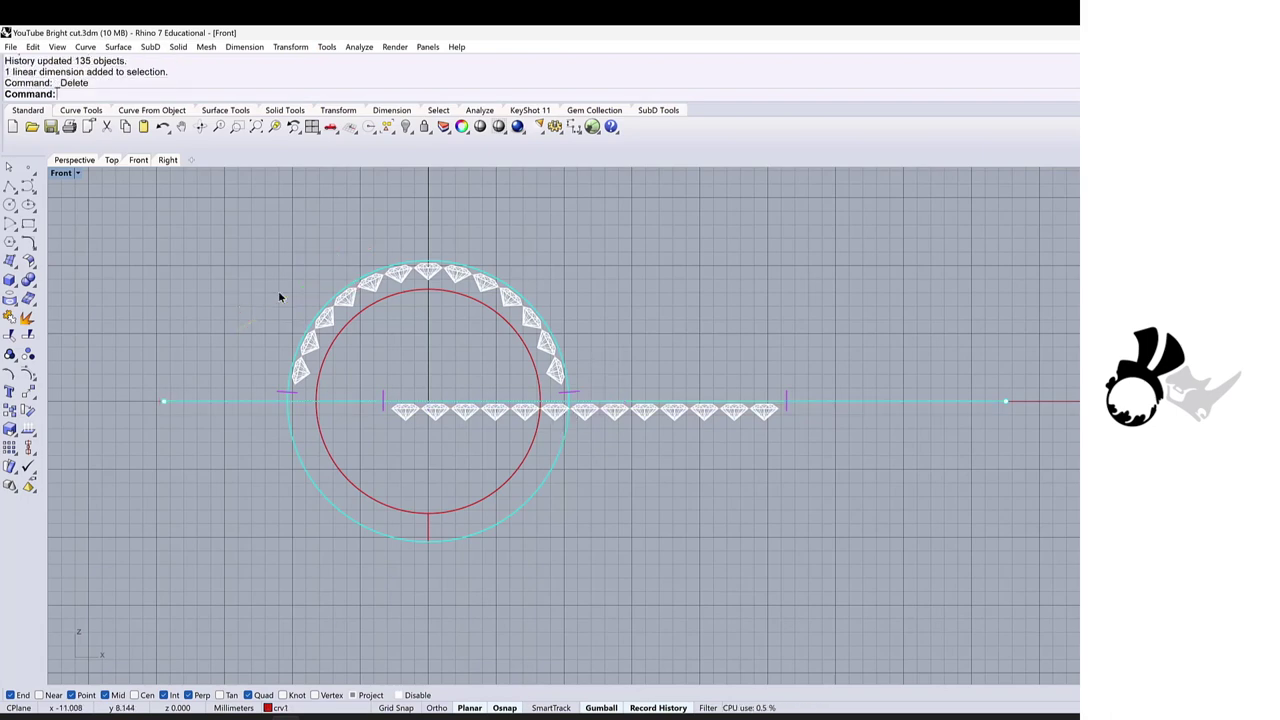
Step: In the Perspective view, hide the flat stone row and its guide curve with Ctrl+H
left_click(72, 161)
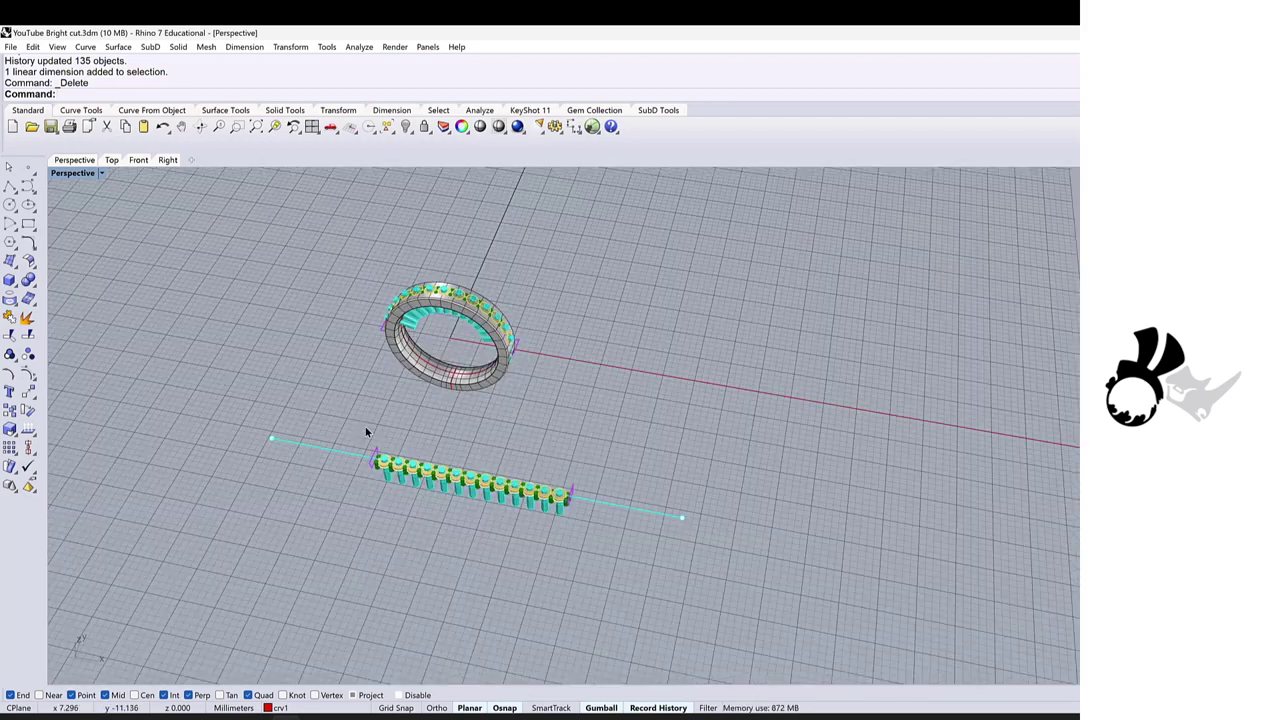
left_click(378, 447)
key("ctrl+h")
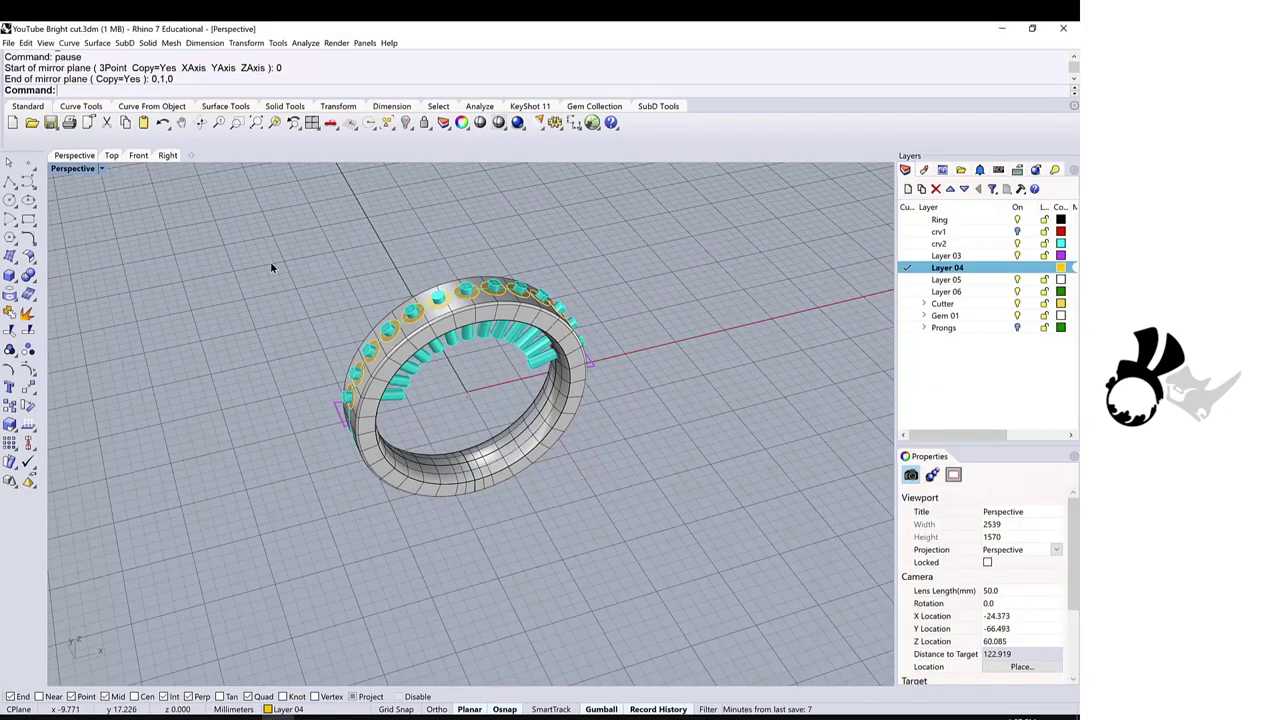
left_click(230, 107)
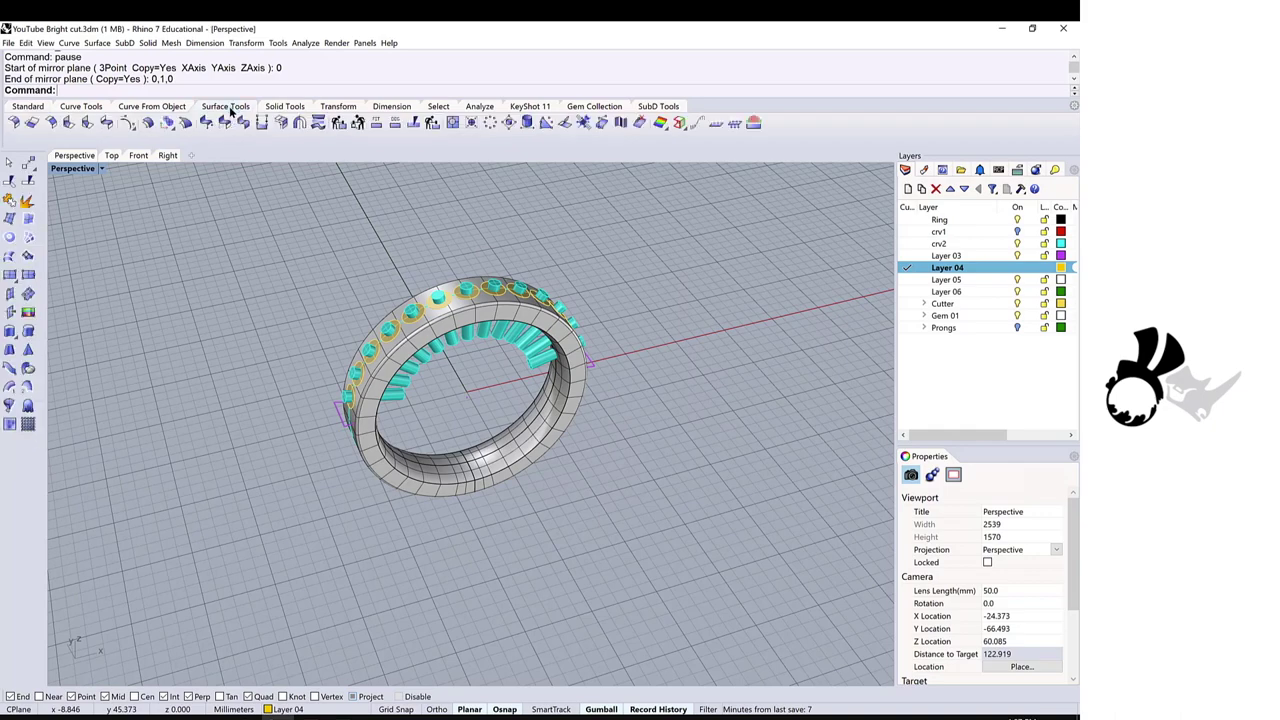
Step: Sweep the cross-section profile along the ring's edge and Cap it into a solid cutter slab
left_click(10, 388)
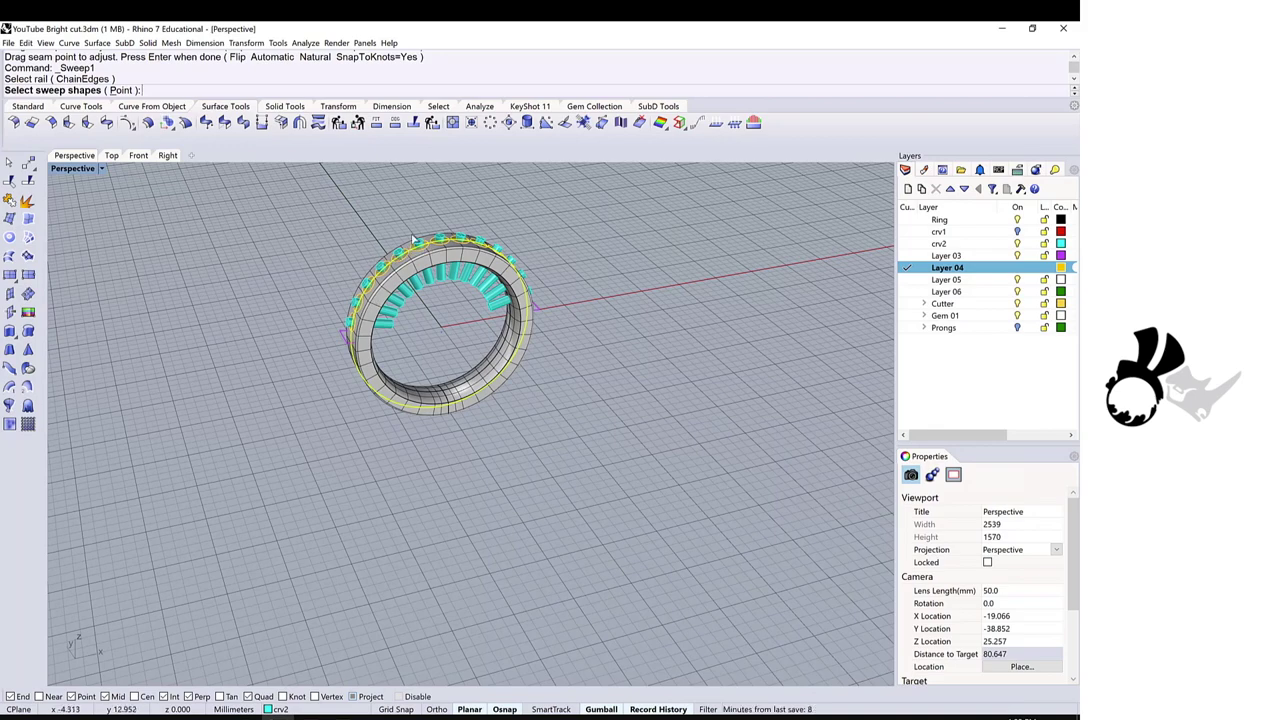
scroll(338, 352, "up", 5)
left_click(335, 357)
scroll(571, 309, "down", 6)
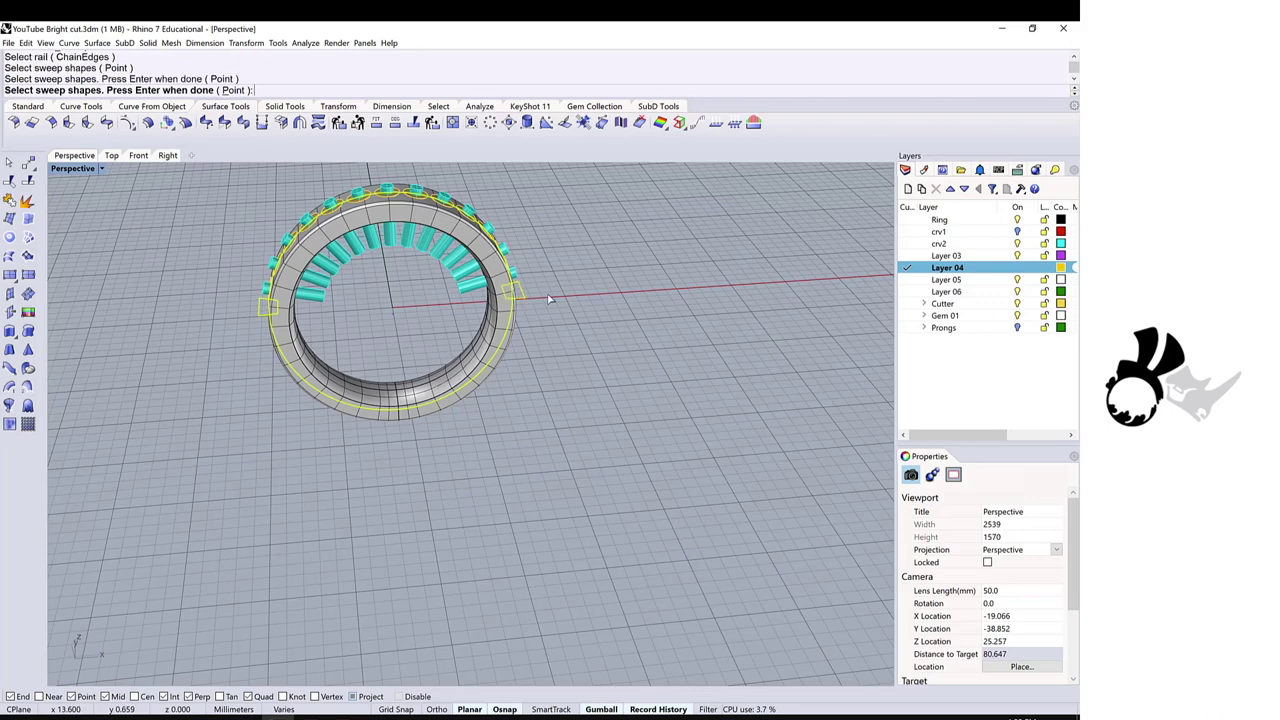
key("Return")
key("Return")
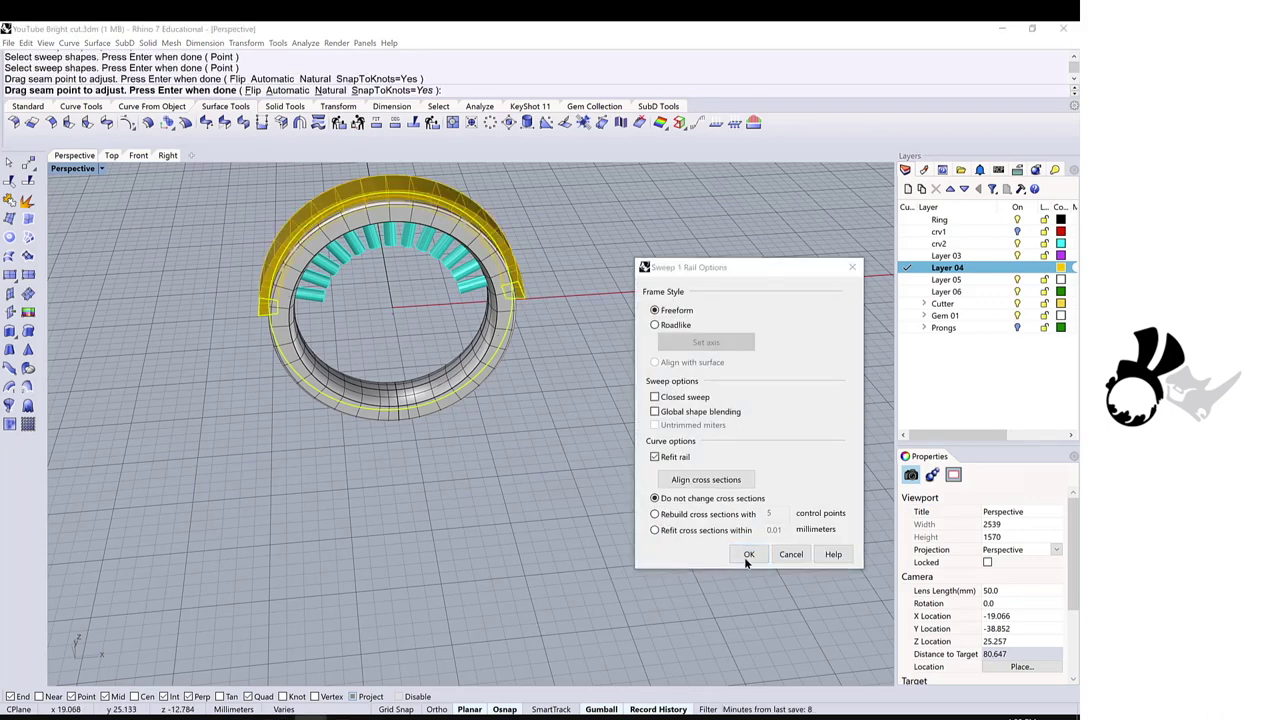
left_click(748, 554)
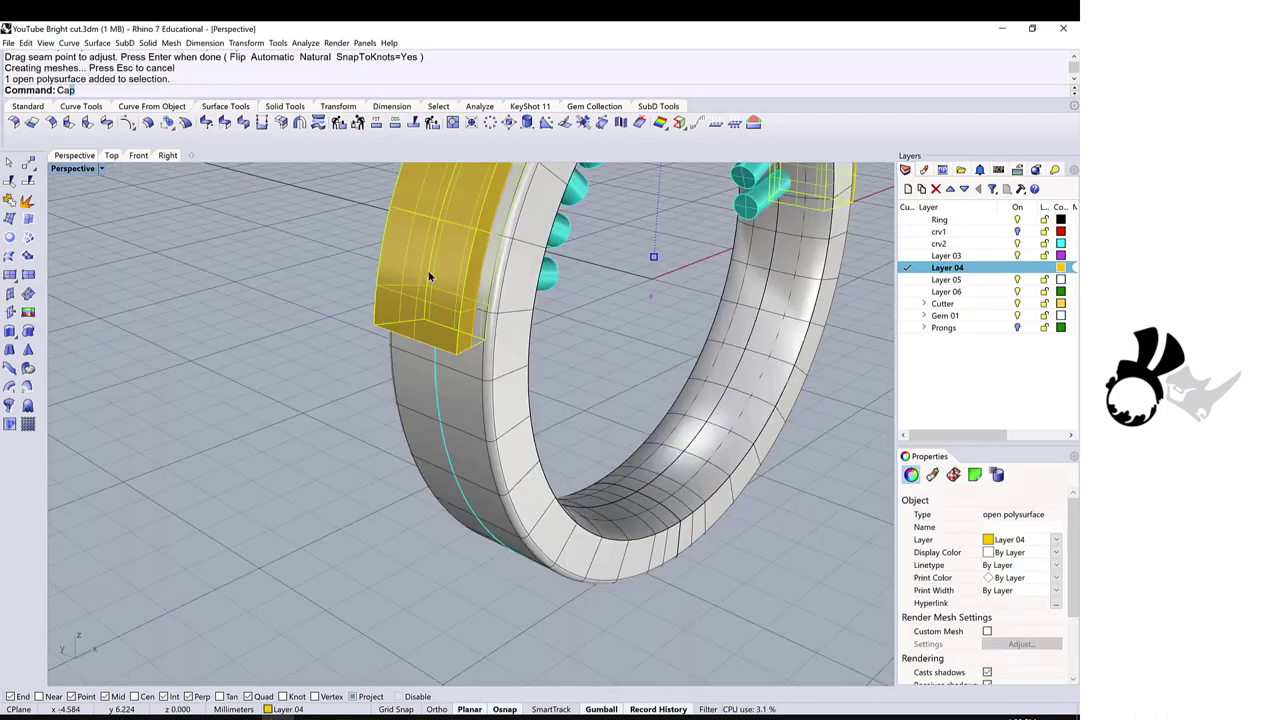
type("Ca")
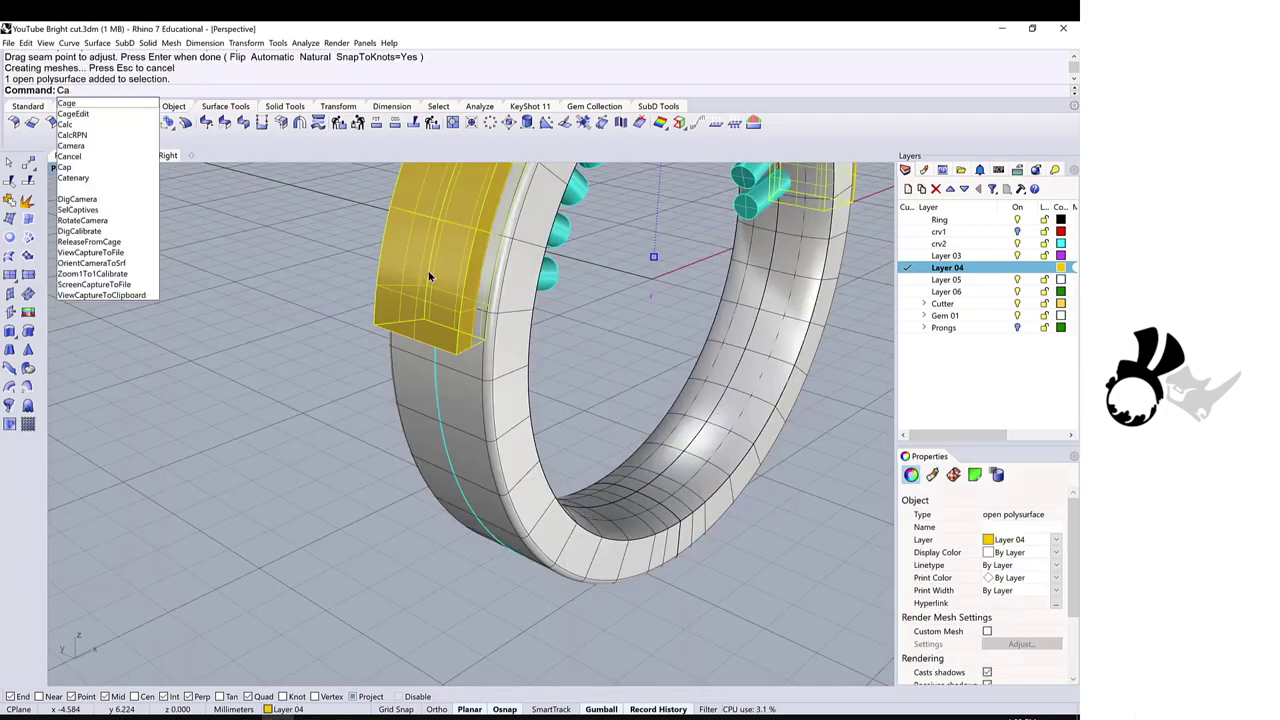
type("p")
key("Return")
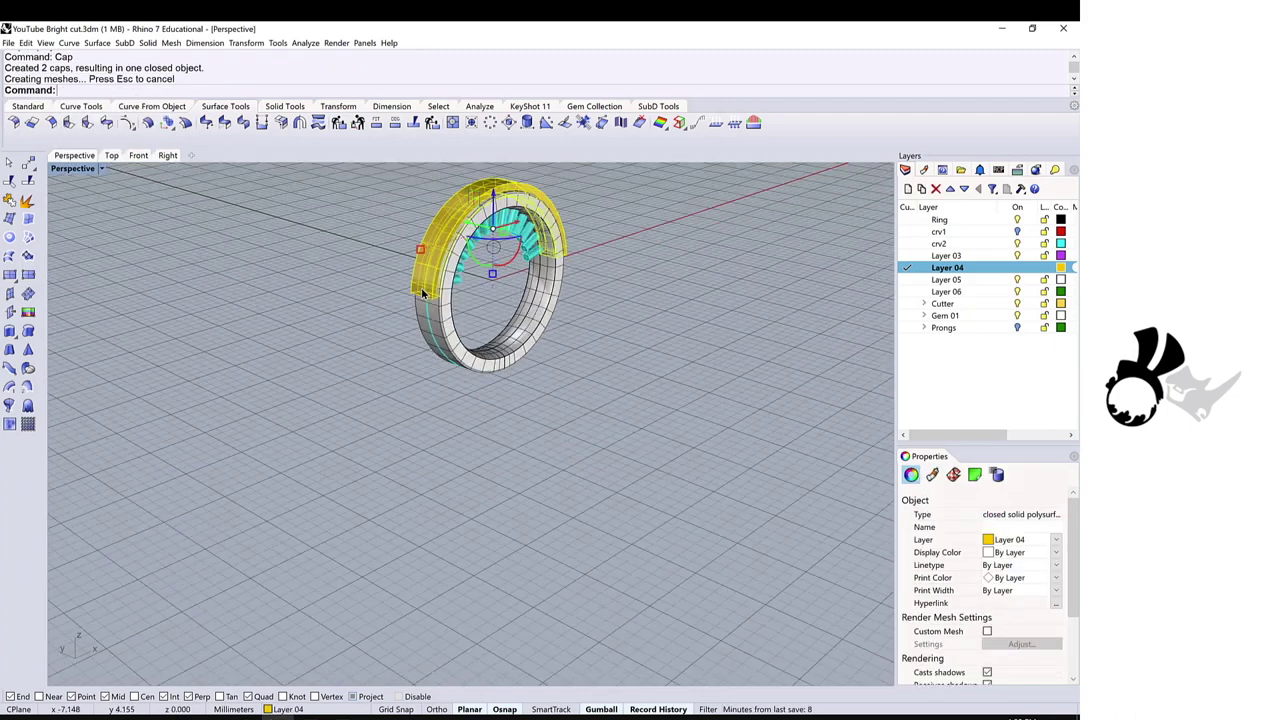
key("Escape")
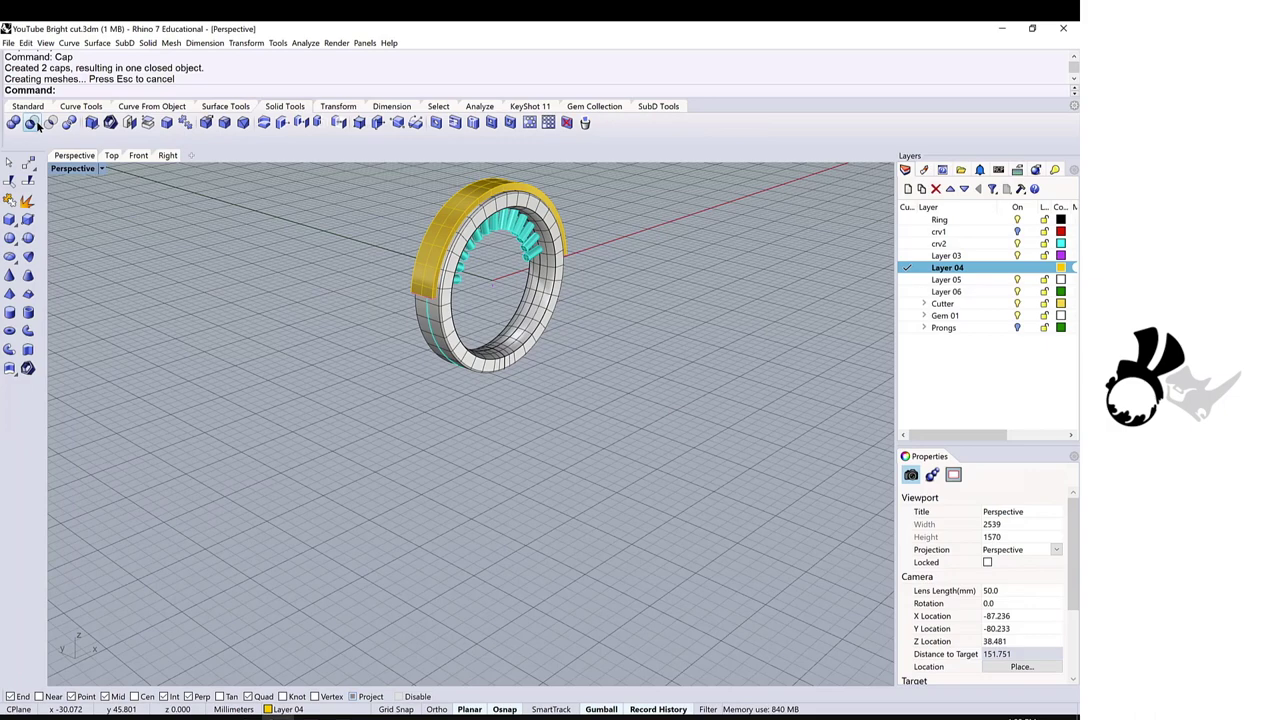
Step: Boolean-subtract the yellow slab from the ring, make Ring current and turn off Layer 04
left_click(31, 122)
scroll(437, 320, "up", 3)
left_click(436, 320)
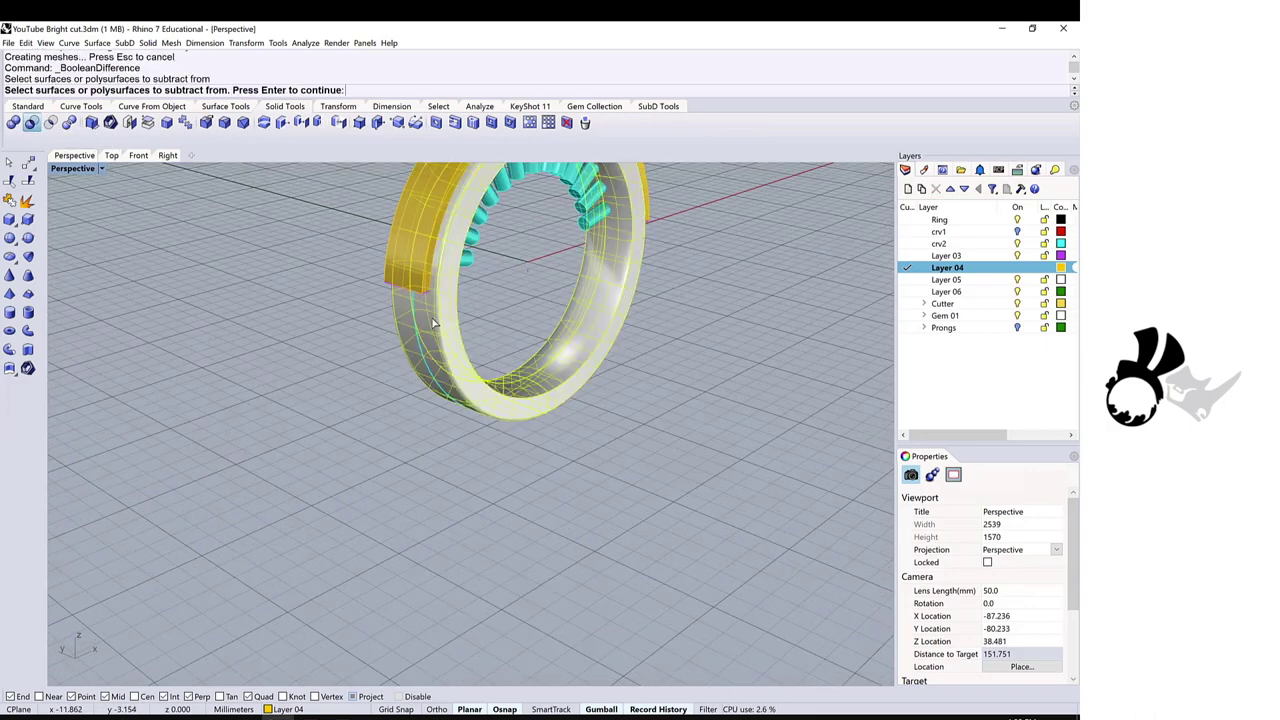
key("Return")
left_click(421, 280)
key("Return")
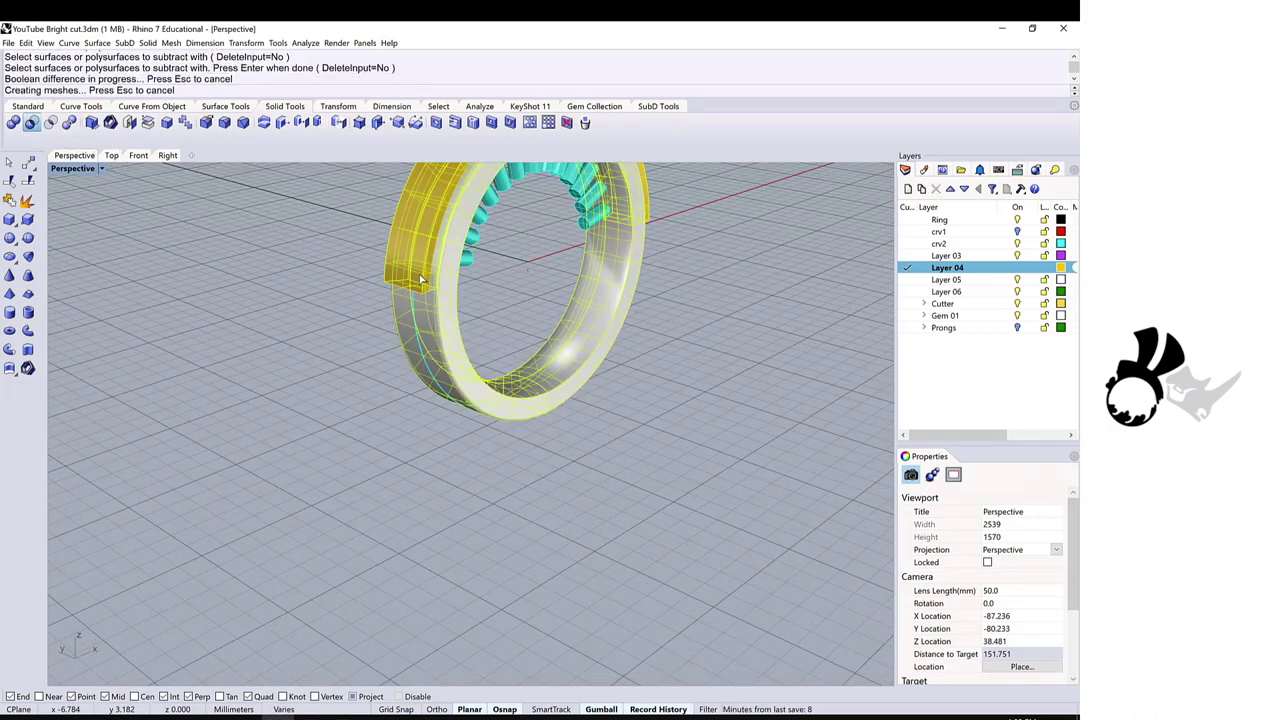
left_click(913, 220)
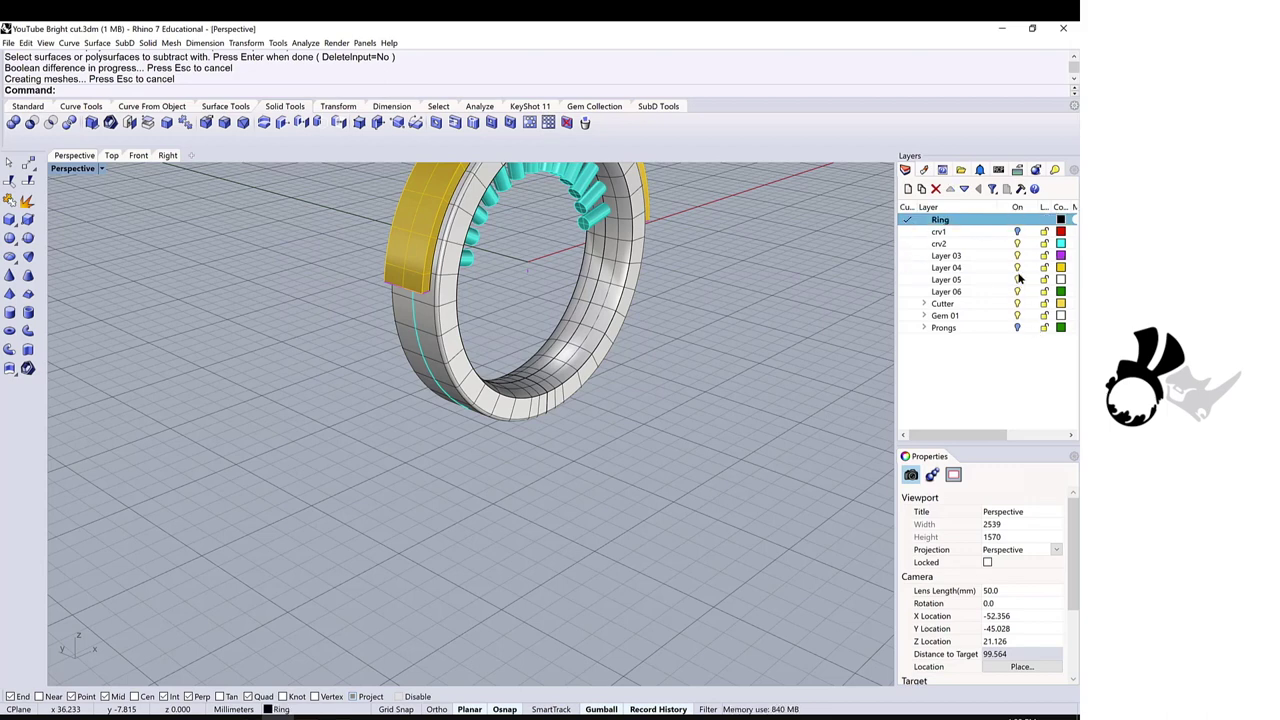
left_click(1017, 268)
Step: Show the Prongs layer and hide the Cutter layer, orbiting closer to the ring
right_click_drag(571, 314, 955, 330)
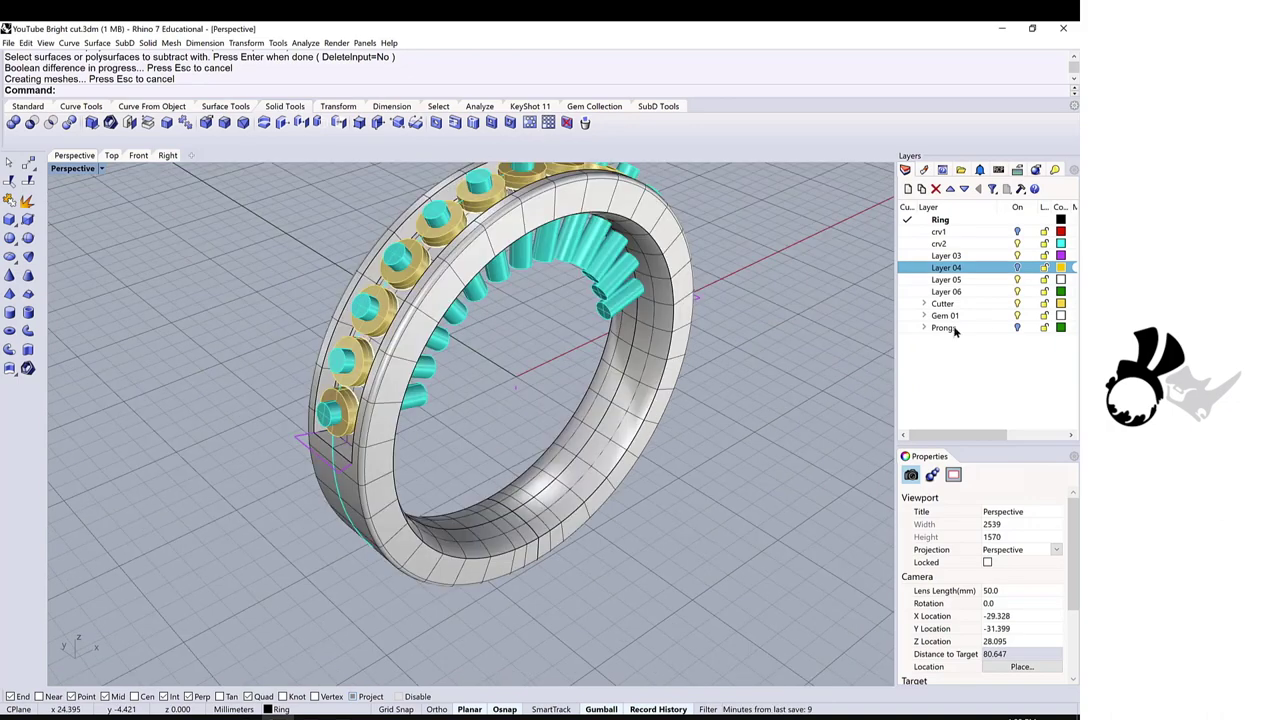
left_click(1017, 328)
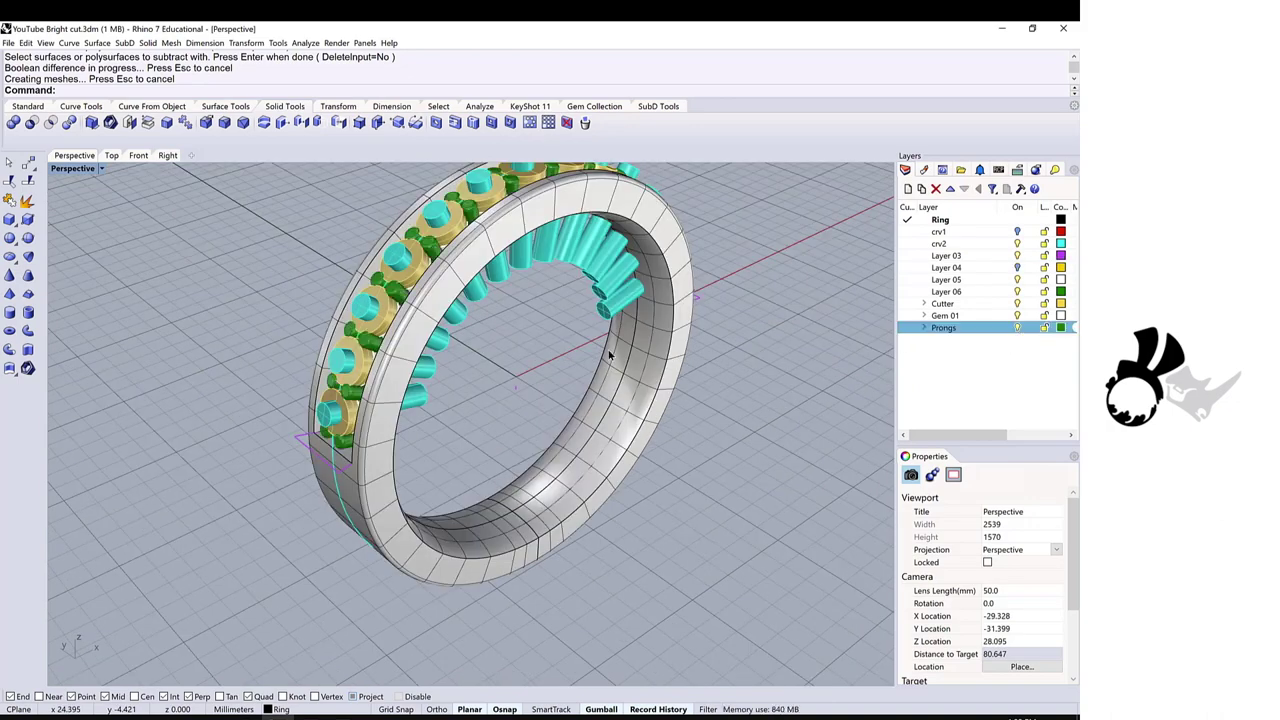
scroll(400, 301, "up", 3)
scroll(376, 294, "down", 2)
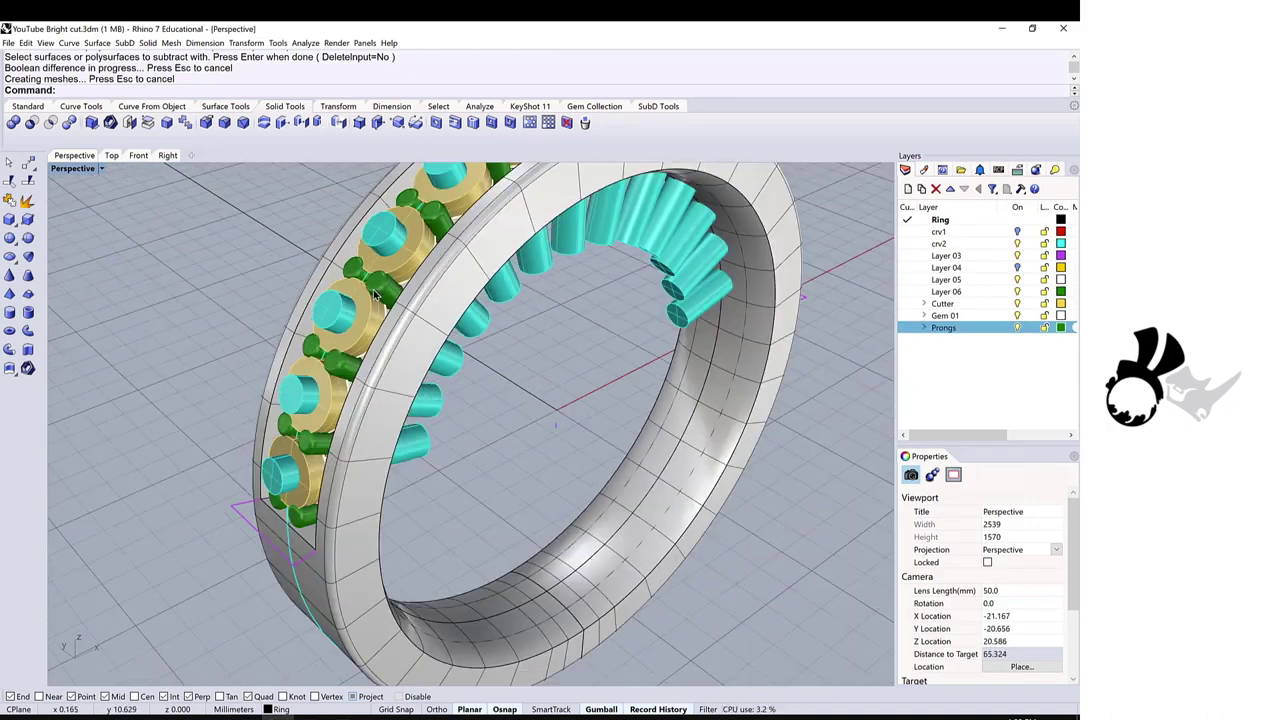
right_click_drag(378, 289, 386, 294)
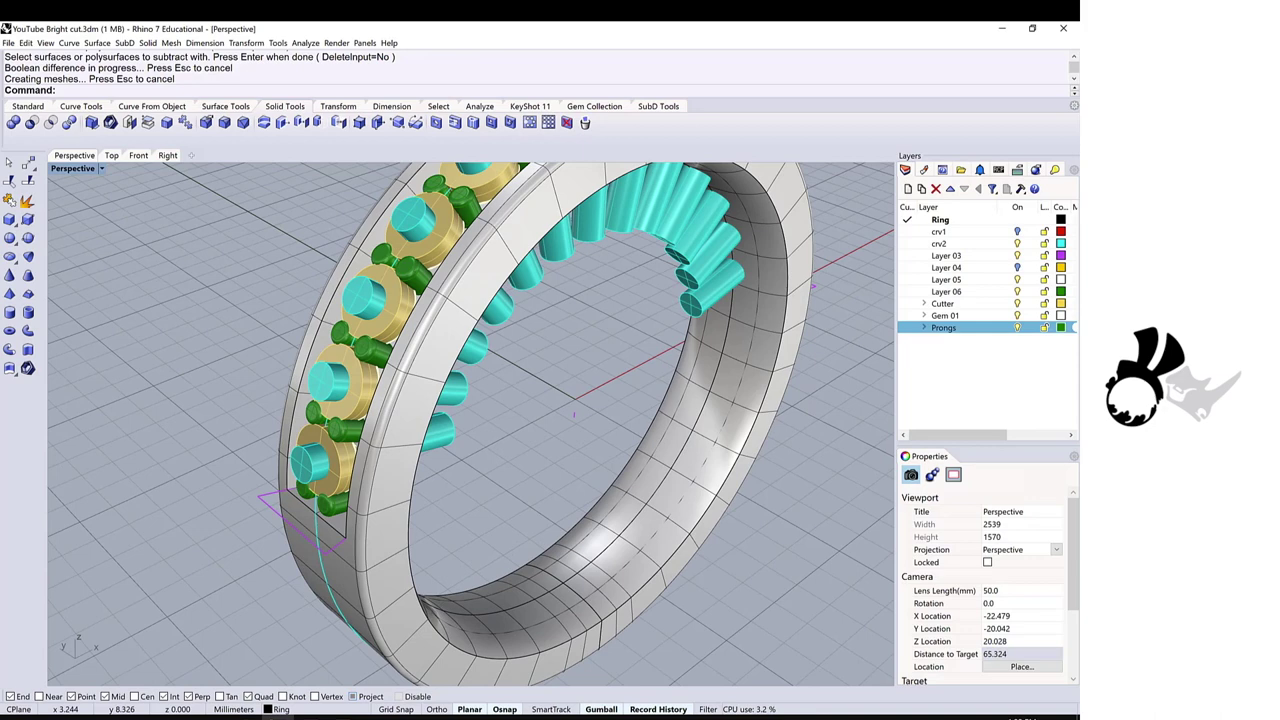
left_click(1017, 304)
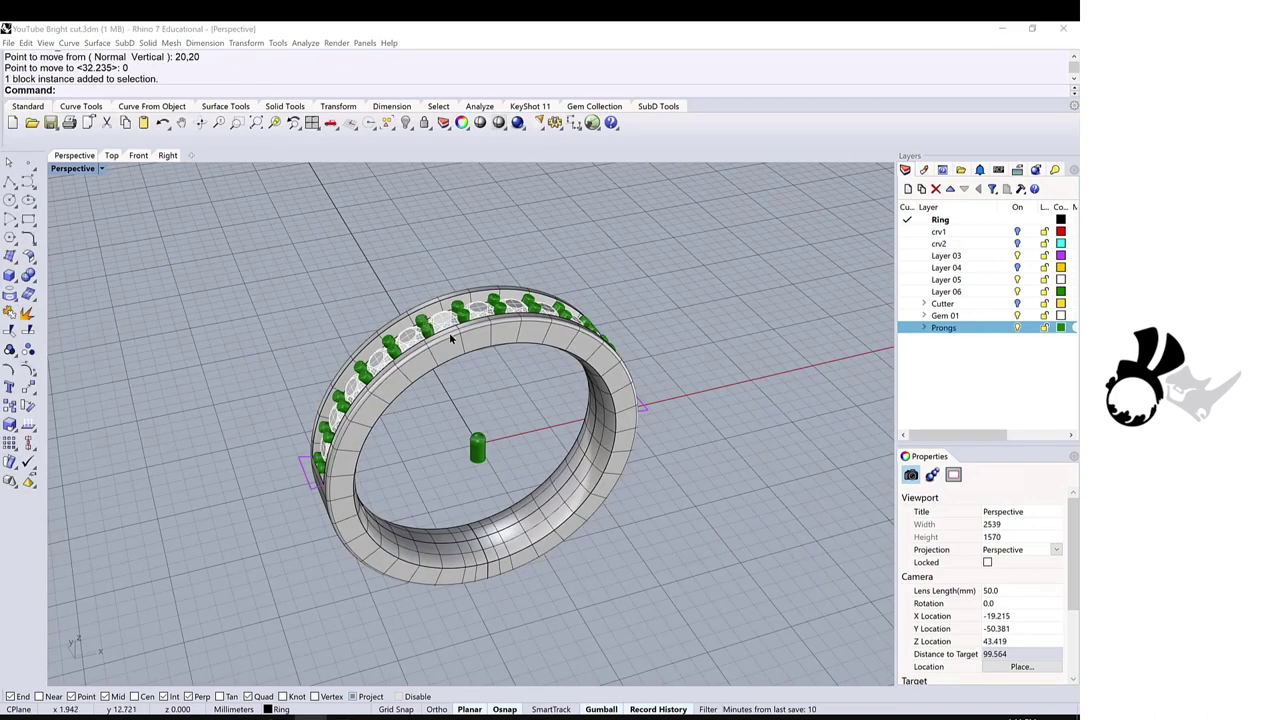
Step: Replace the Prongs layer's block instances with the green Render Prong1 definition
left_click(10, 481)
left_click_drag(35, 481, 130, 392)
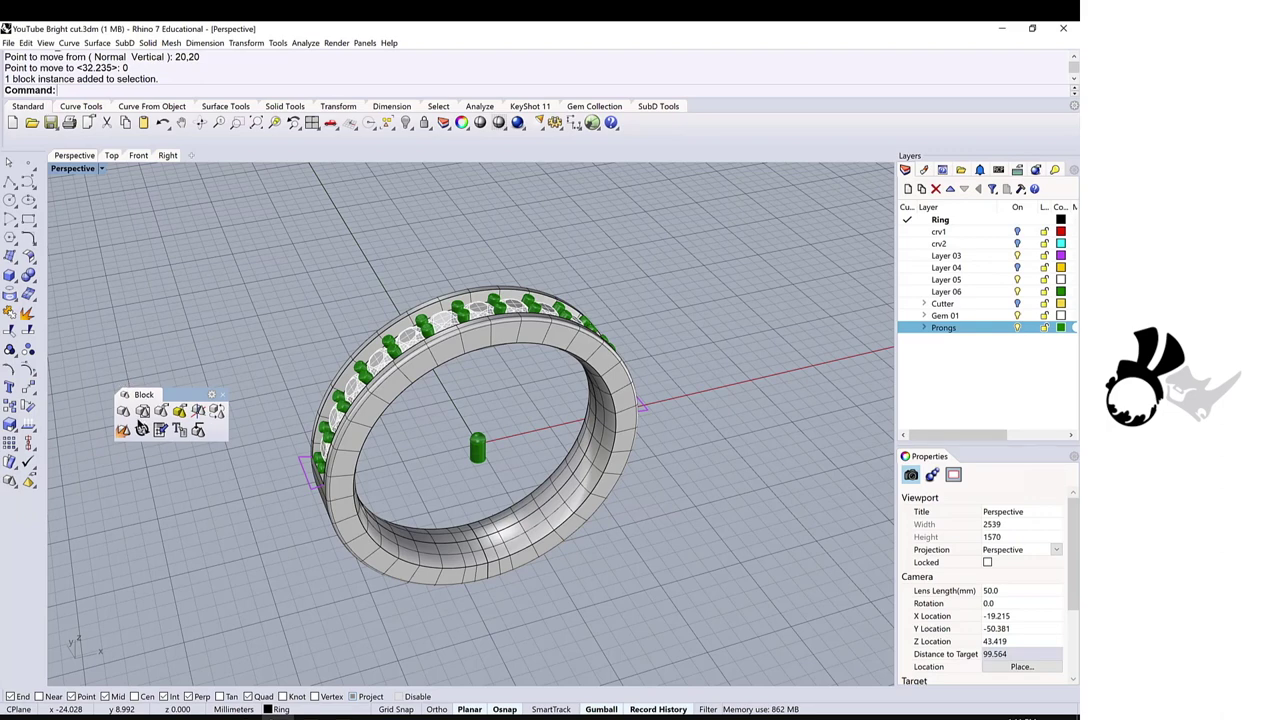
left_click(218, 412)
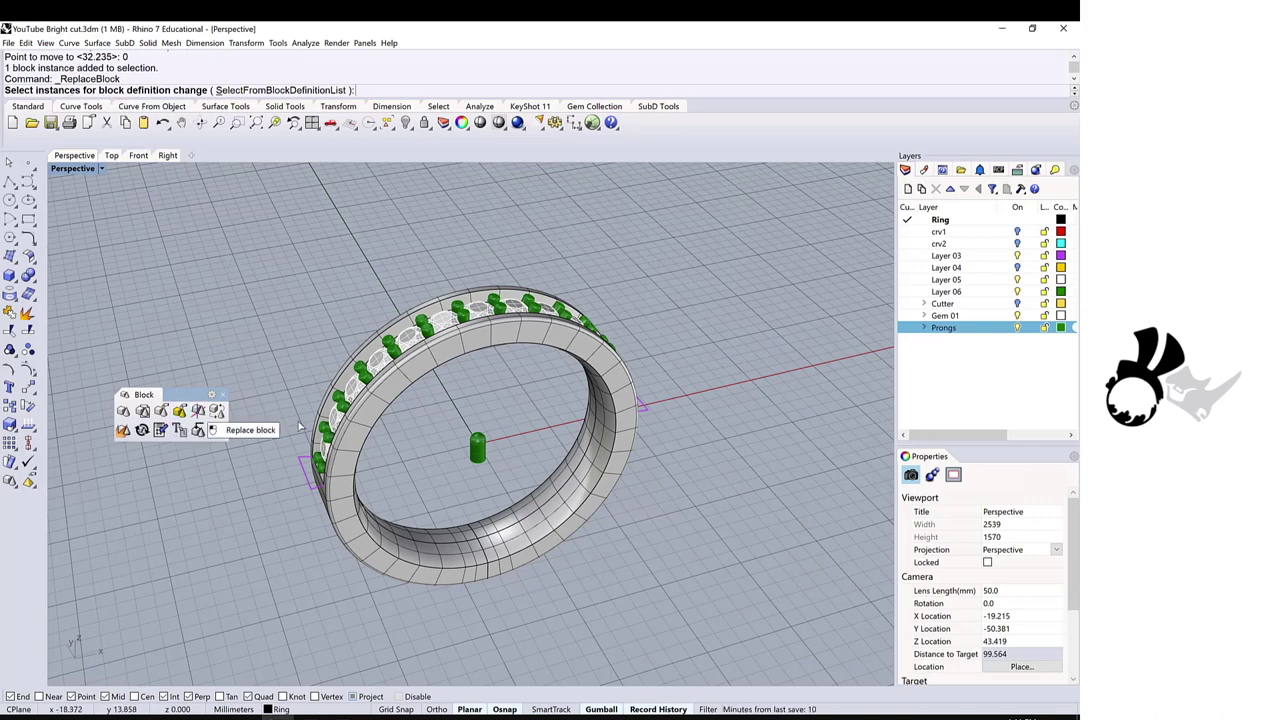
scroll(411, 319, "up", 3)
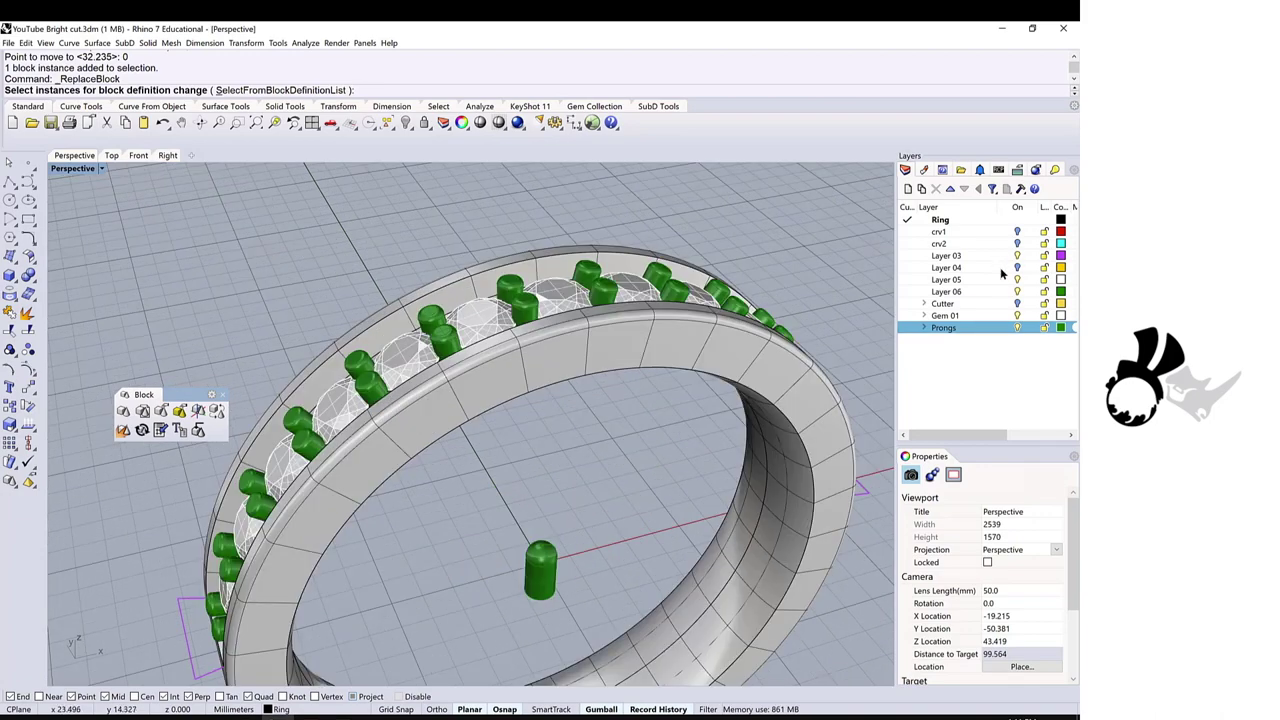
right_click(930, 333)
left_click(990, 508)
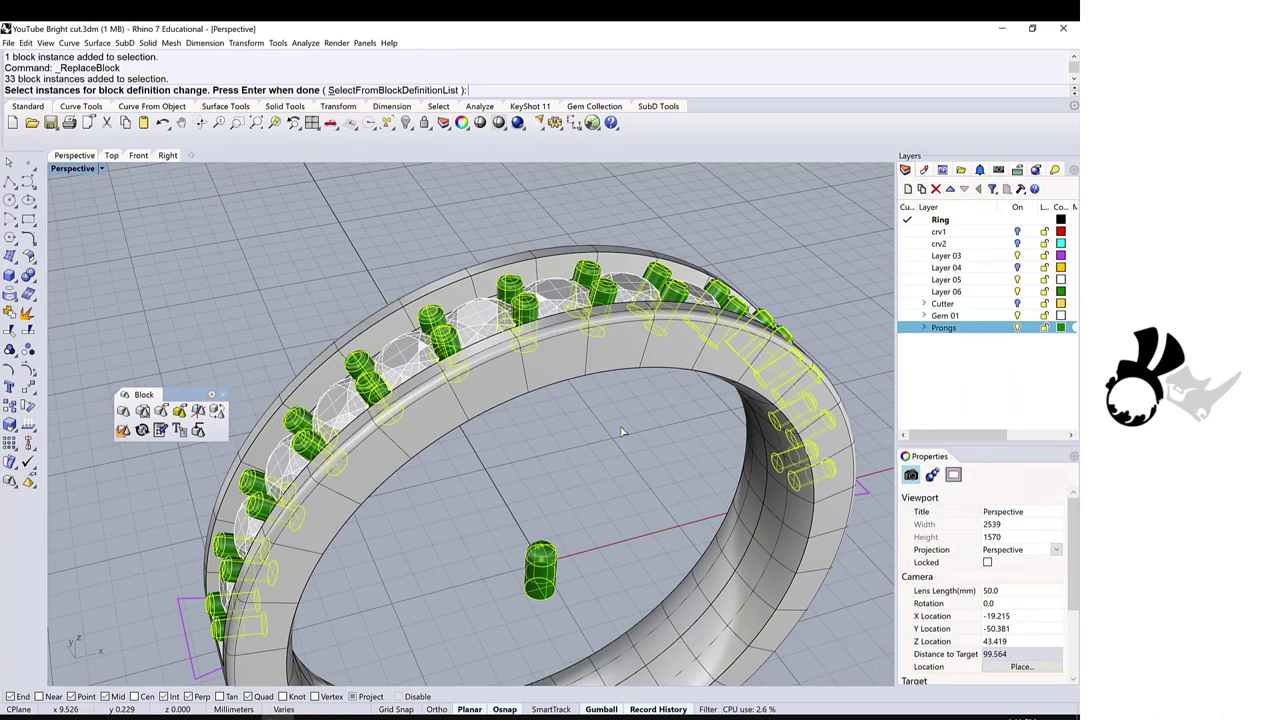
scroll(621, 432, "down", 4)
key("Return")
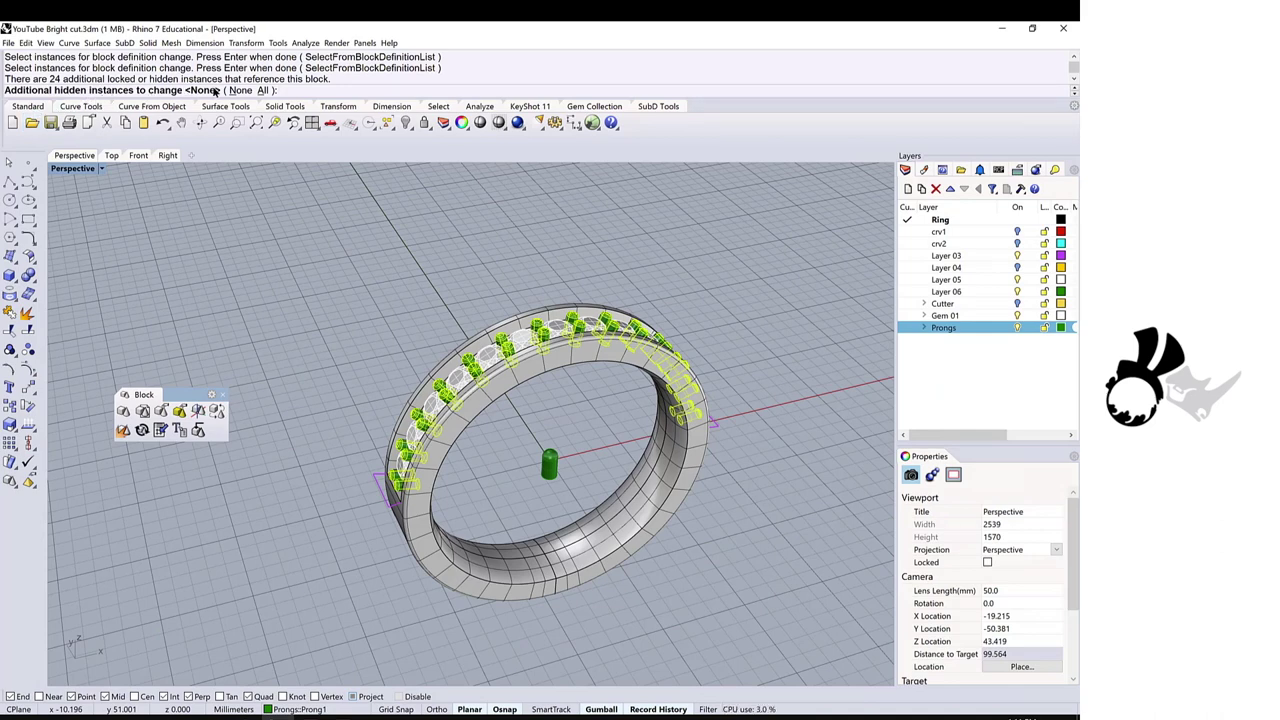
key("Return")
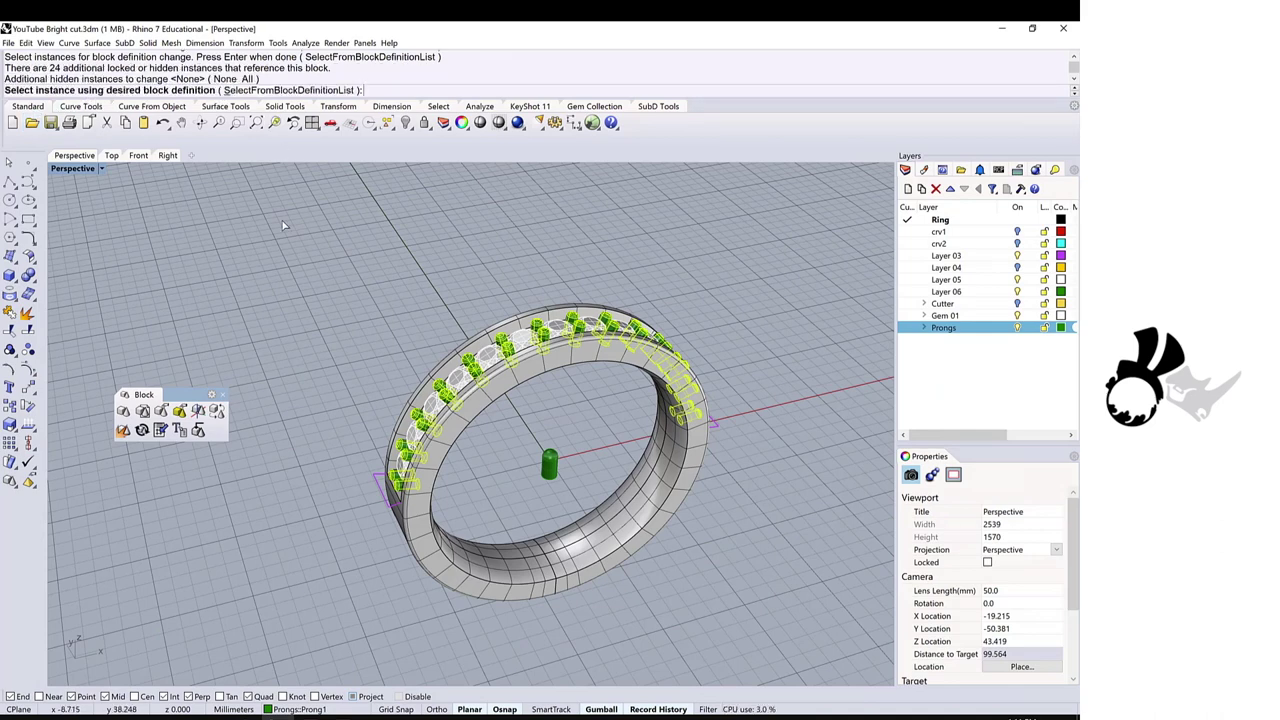
scroll(630, 453, "up", 3)
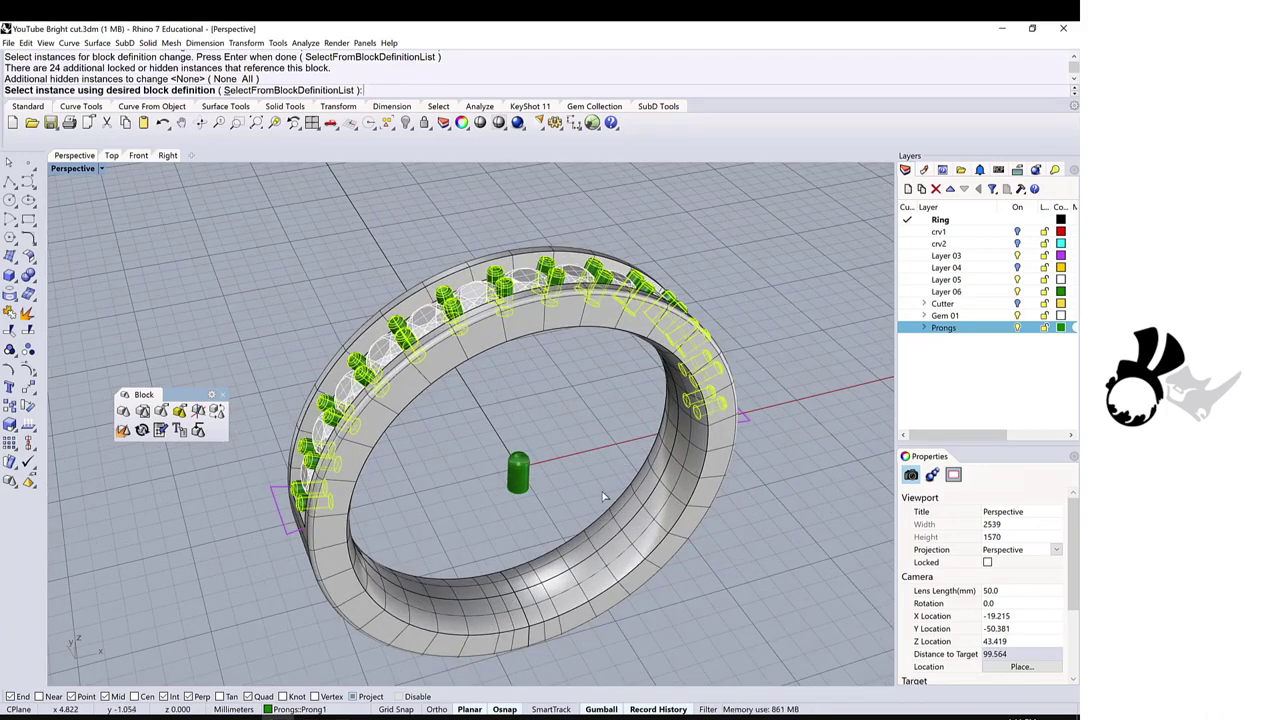
scroll(520, 475, "up", 2)
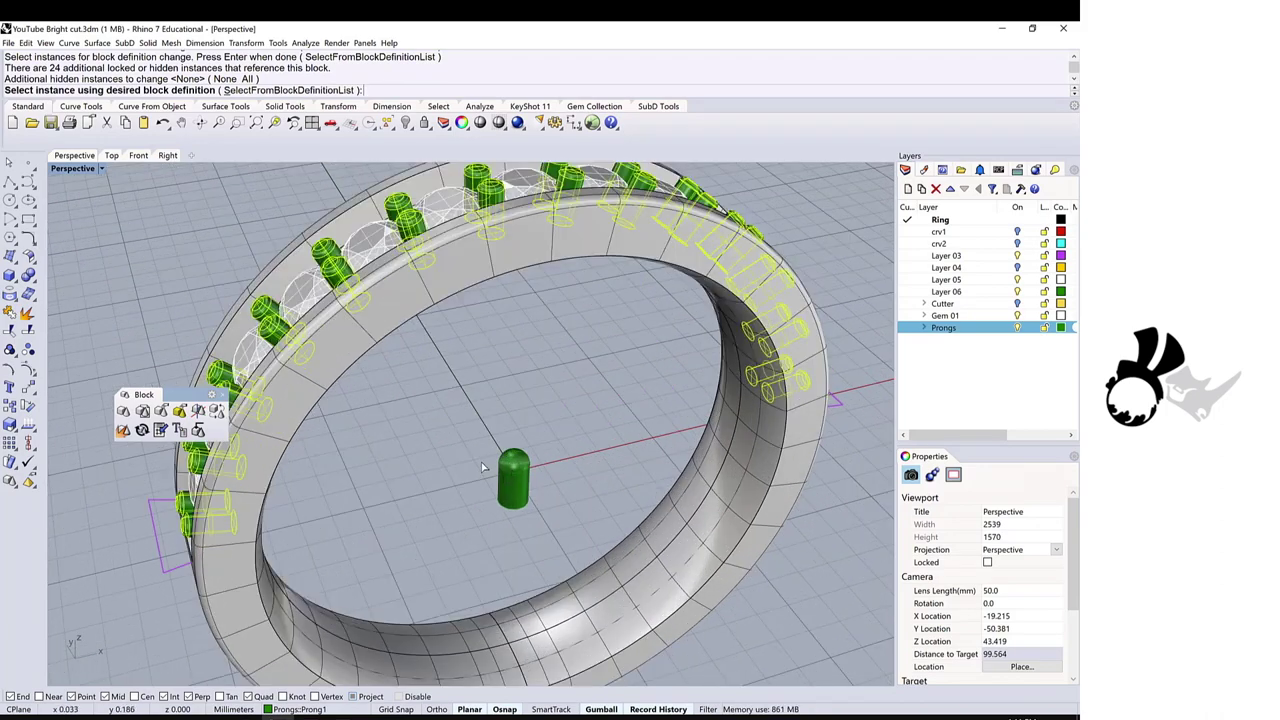
key("Left")
key("Left")
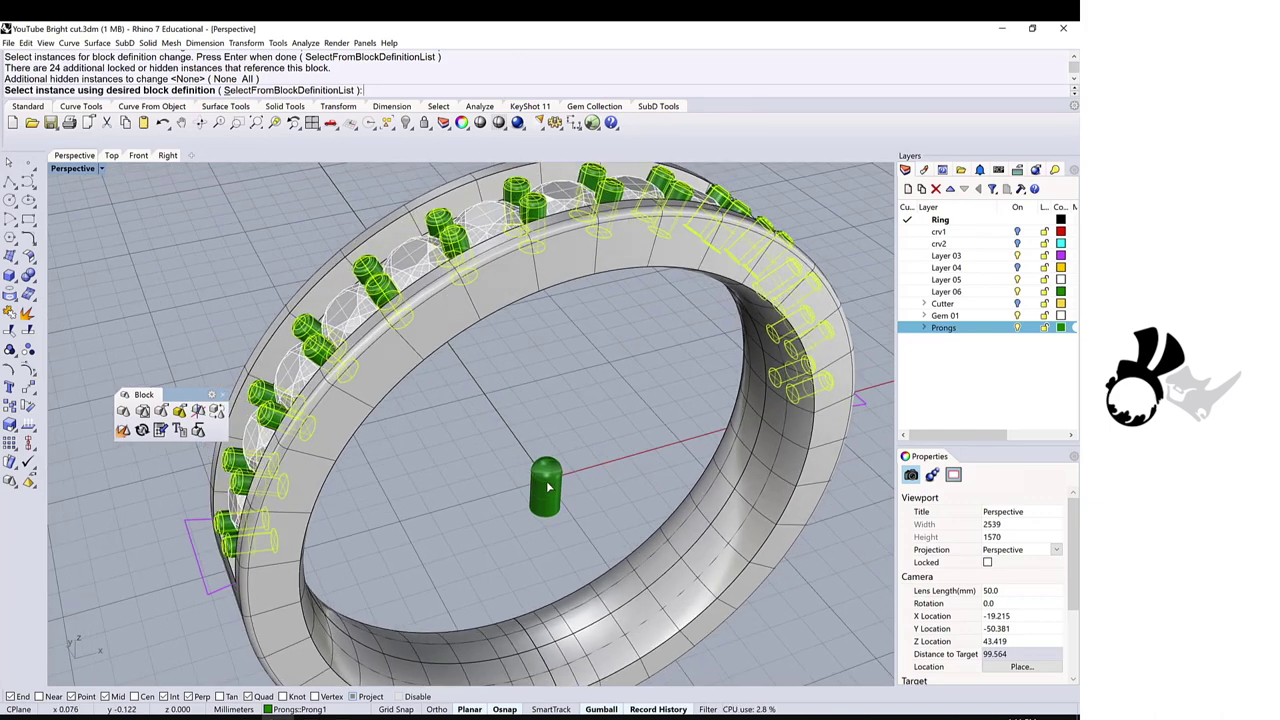
left_click(548, 476)
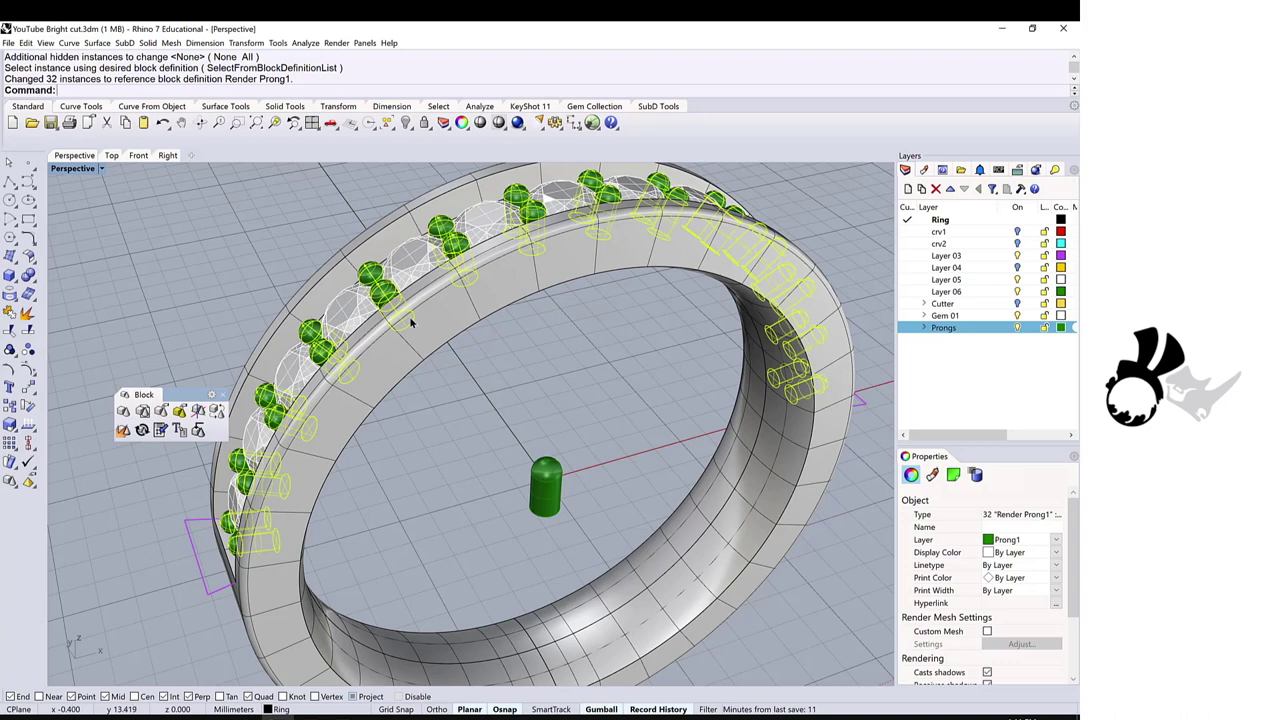
left_click(548, 444)
Step: Hide the spare green prong with the H command
left_click(545, 474)
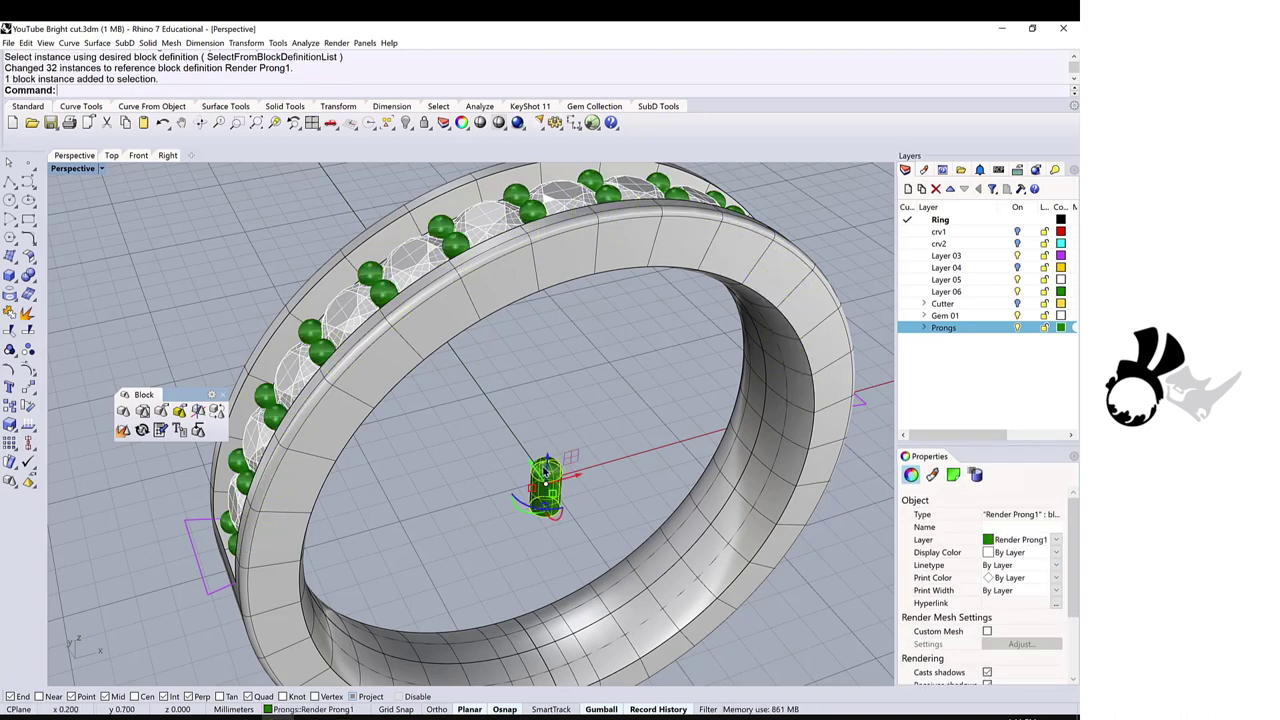
type("H")
key("Return")
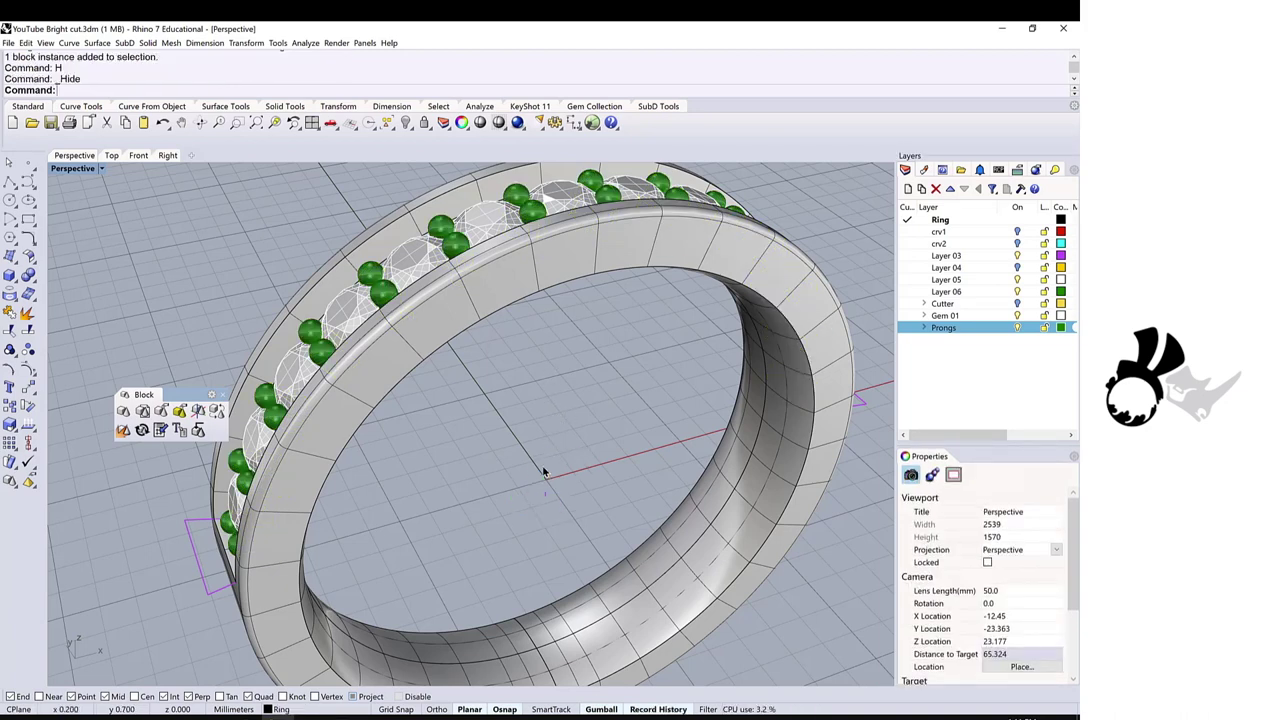
Step: Turn on the Cutter layer and bring the Gem 01 and Prongs layers back on
left_click(1017, 327)
left_click(1017, 315)
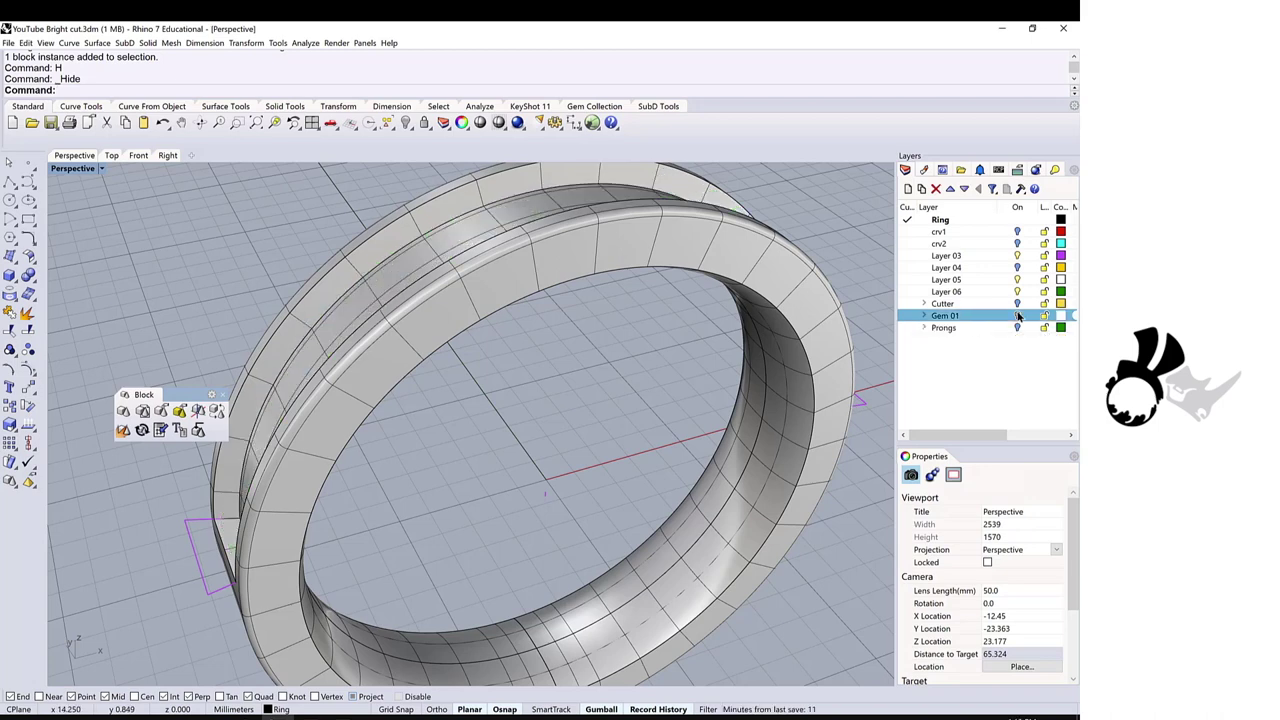
left_click(1018, 304)
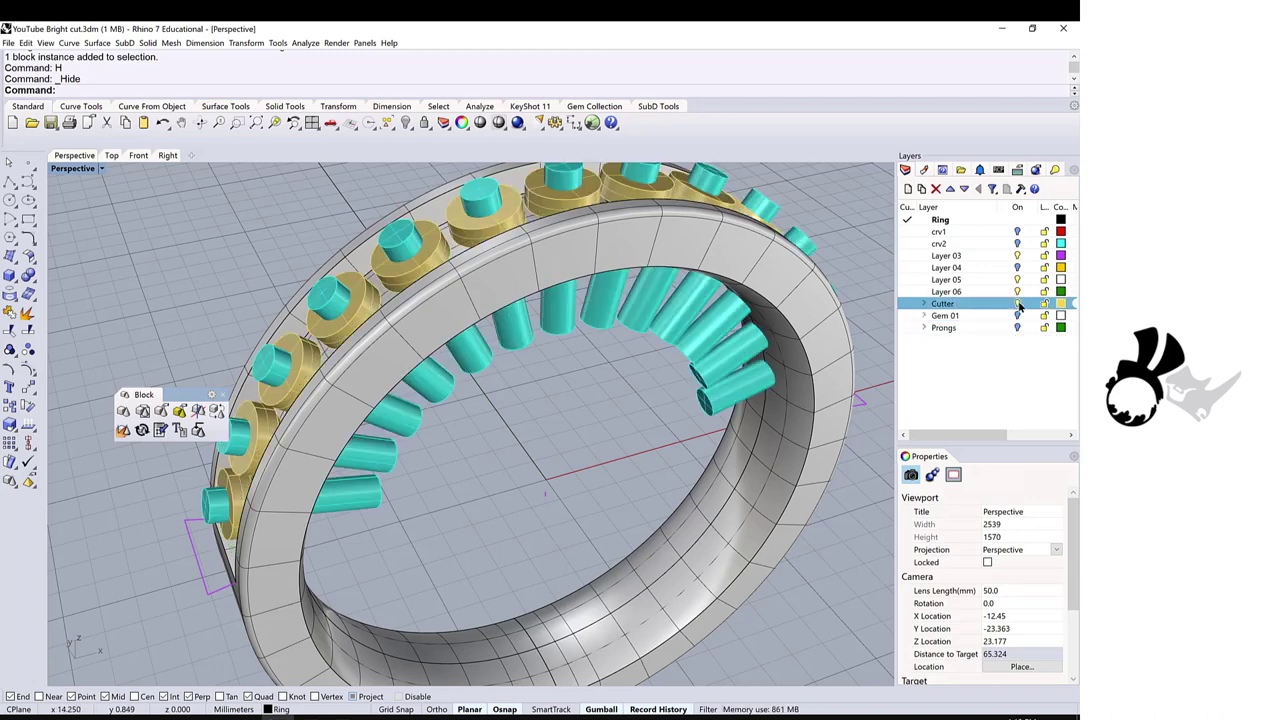
right_click_drag(436, 255, 405, 252)
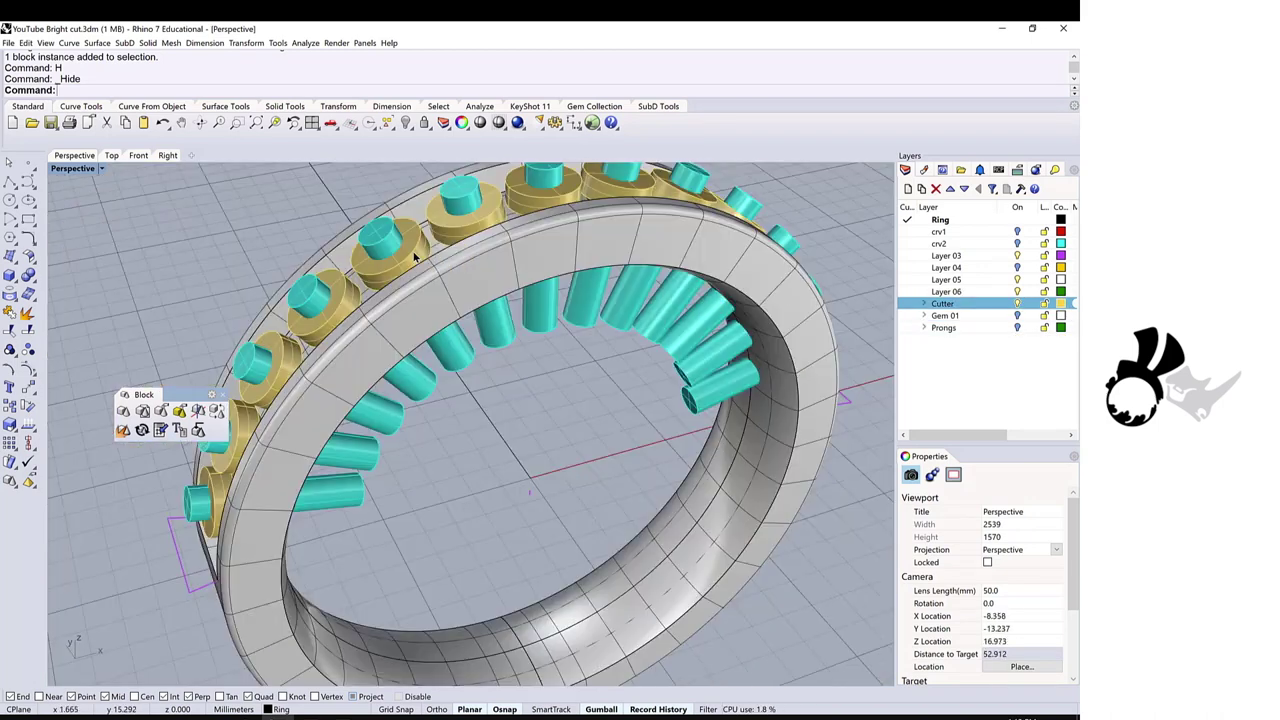
left_click(383, 249)
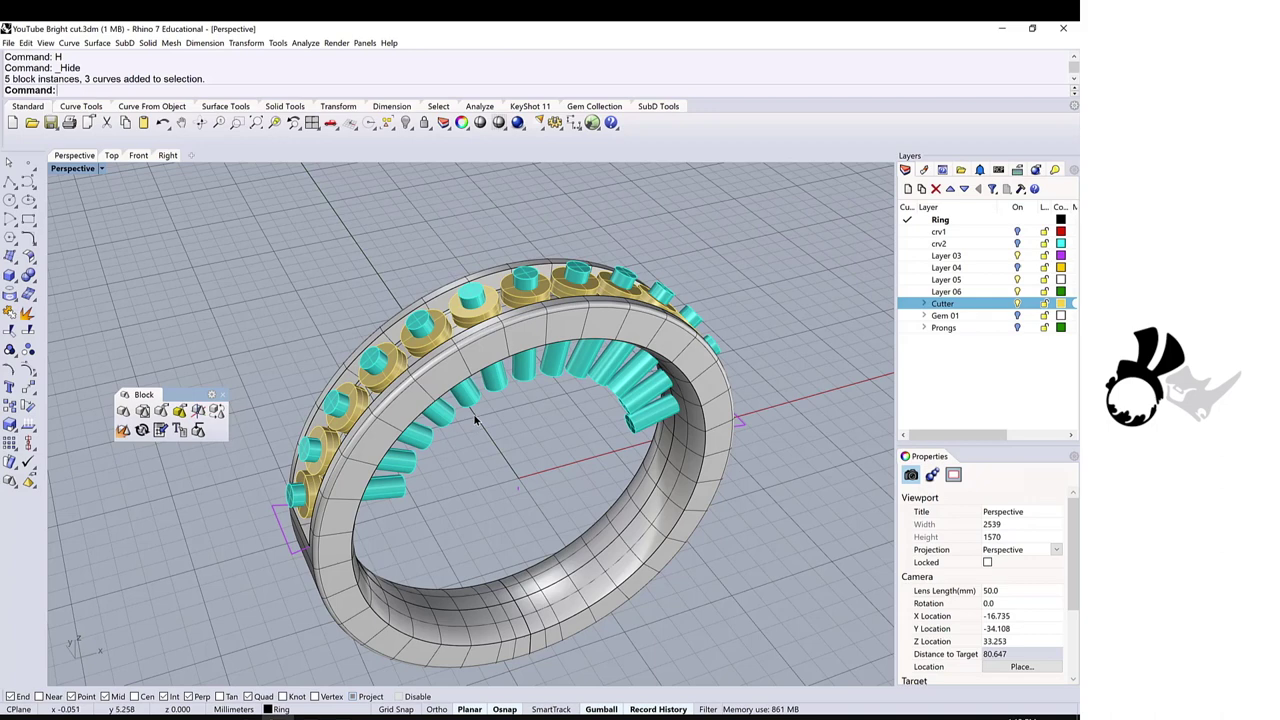
right_click_drag(490, 376, 494, 360)
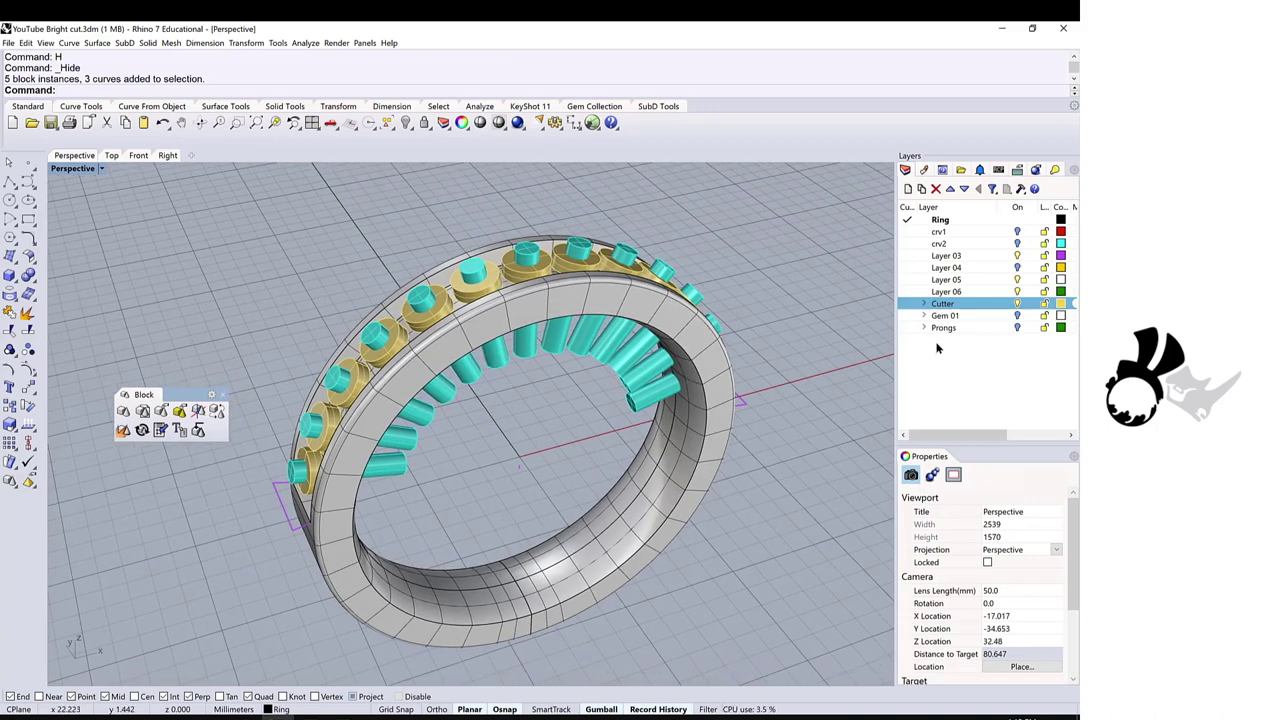
left_click(1017, 315)
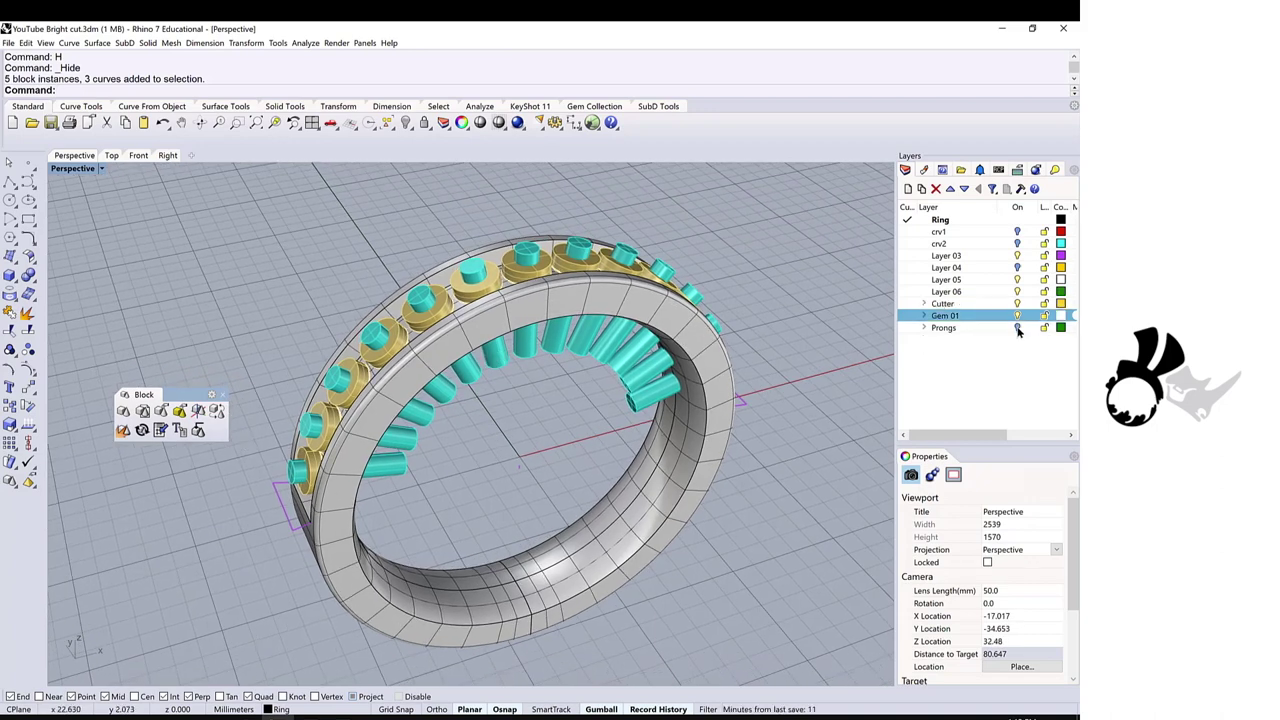
left_click(1017, 328)
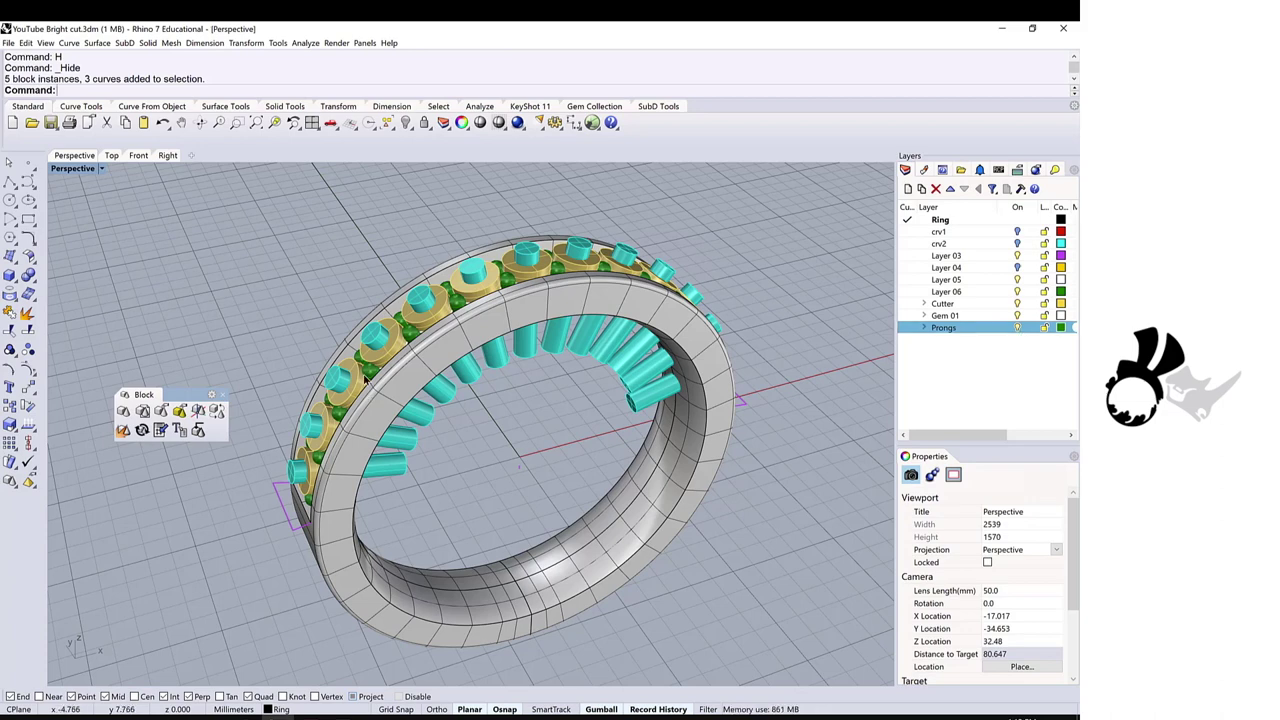
Step: Explode all 67 blocks on the ring with ExplodeBlock
left_click(122, 431)
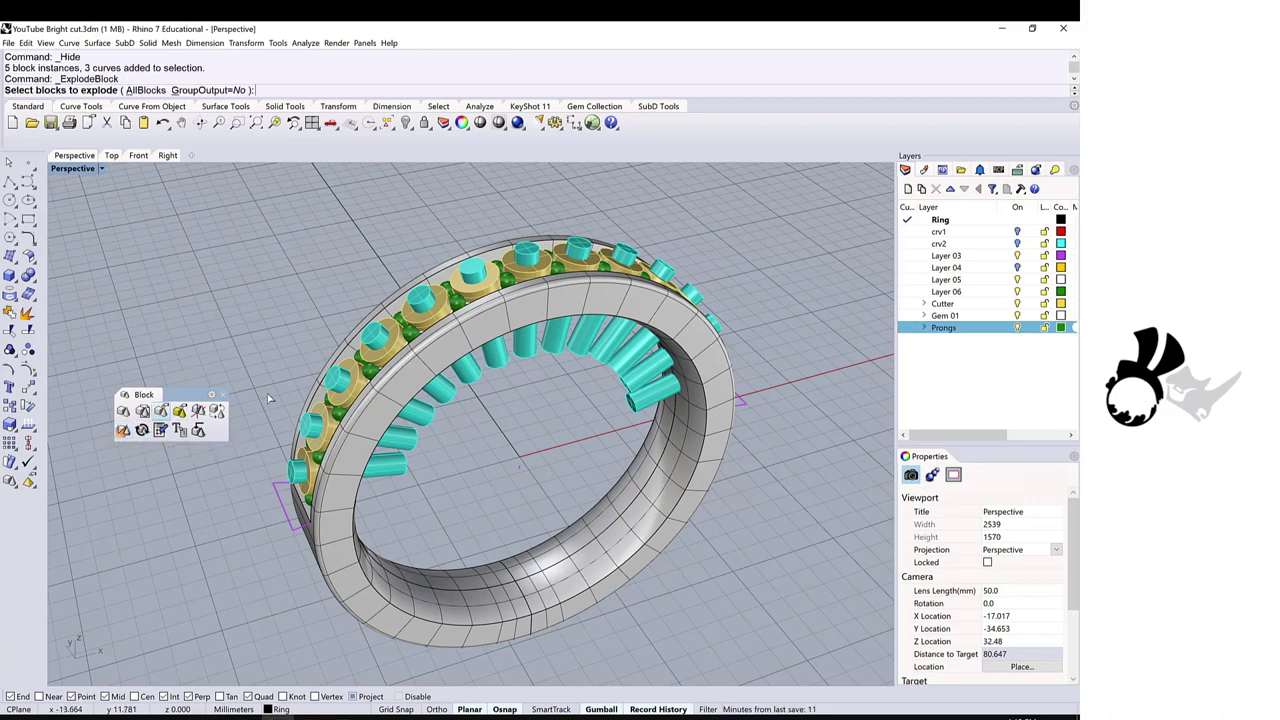
scroll(250, 303, "down", 4)
left_click_drag(250, 300, 491, 400)
key("Return")
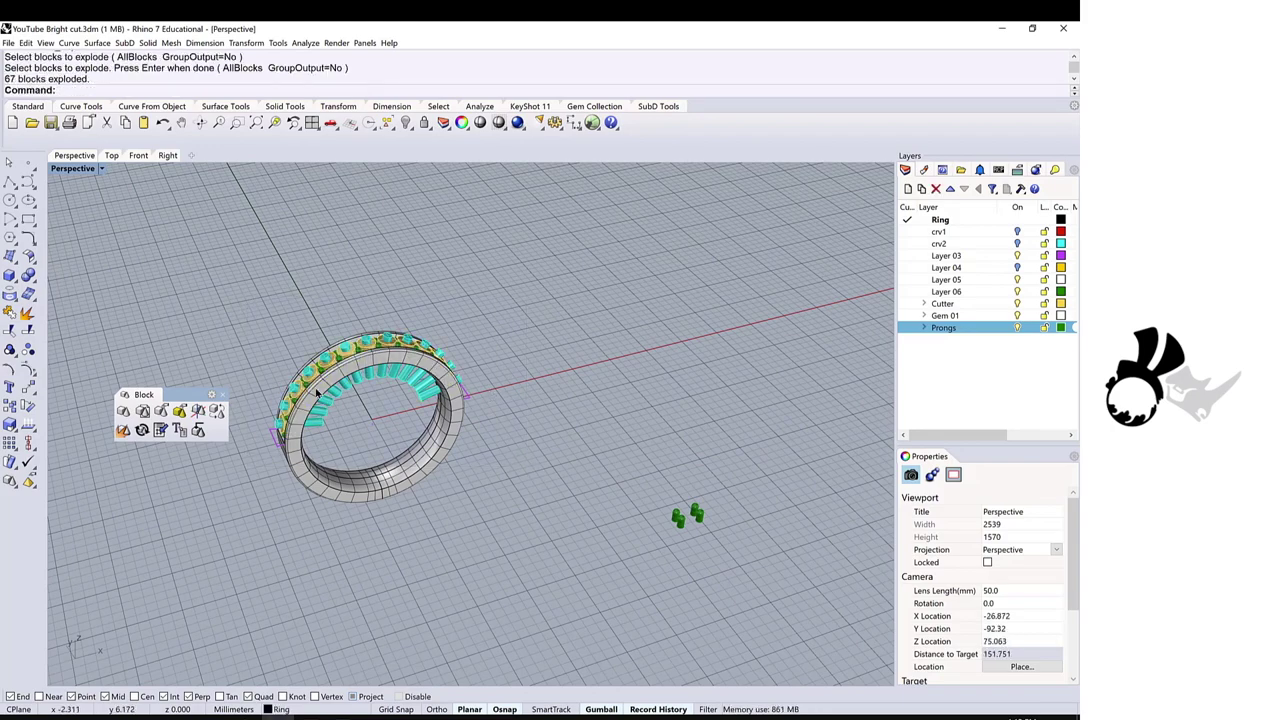
scroll(338, 346, "up", 10)
scroll(338, 346, "down", 10)
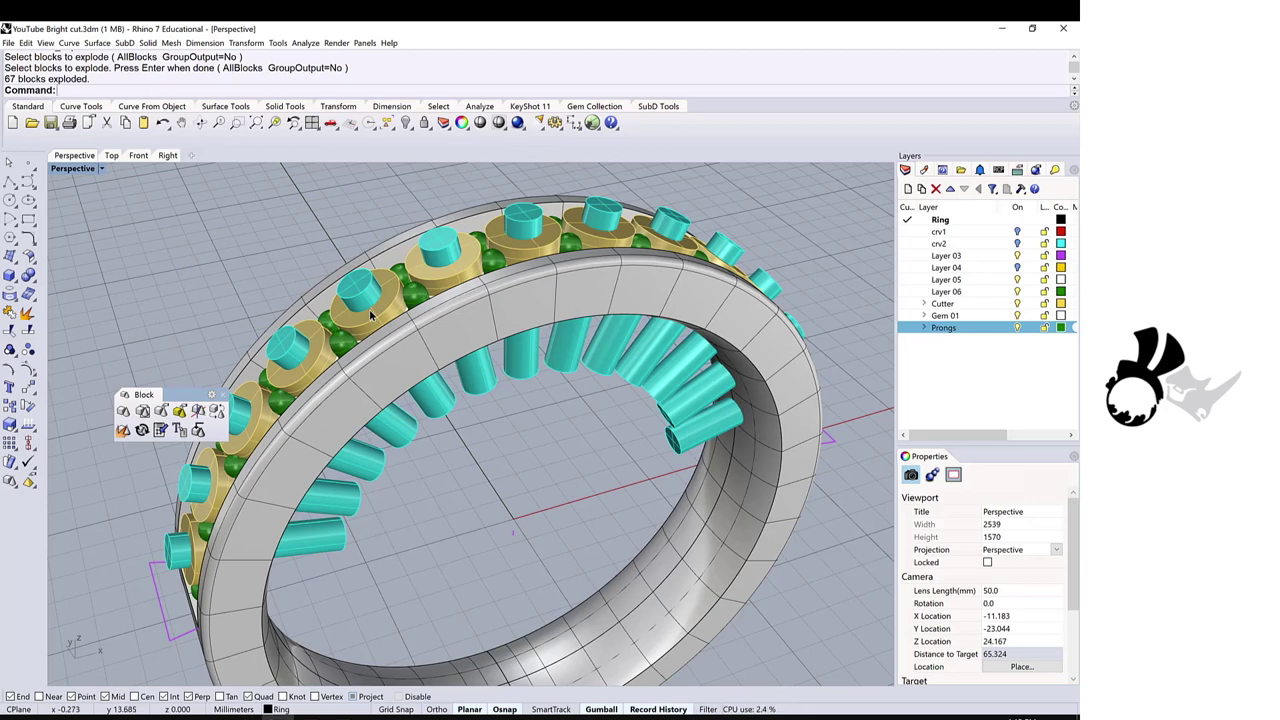
Step: Pick a single gem from the overlapping objects and hide the Gem 01 layer
left_click(369, 314)
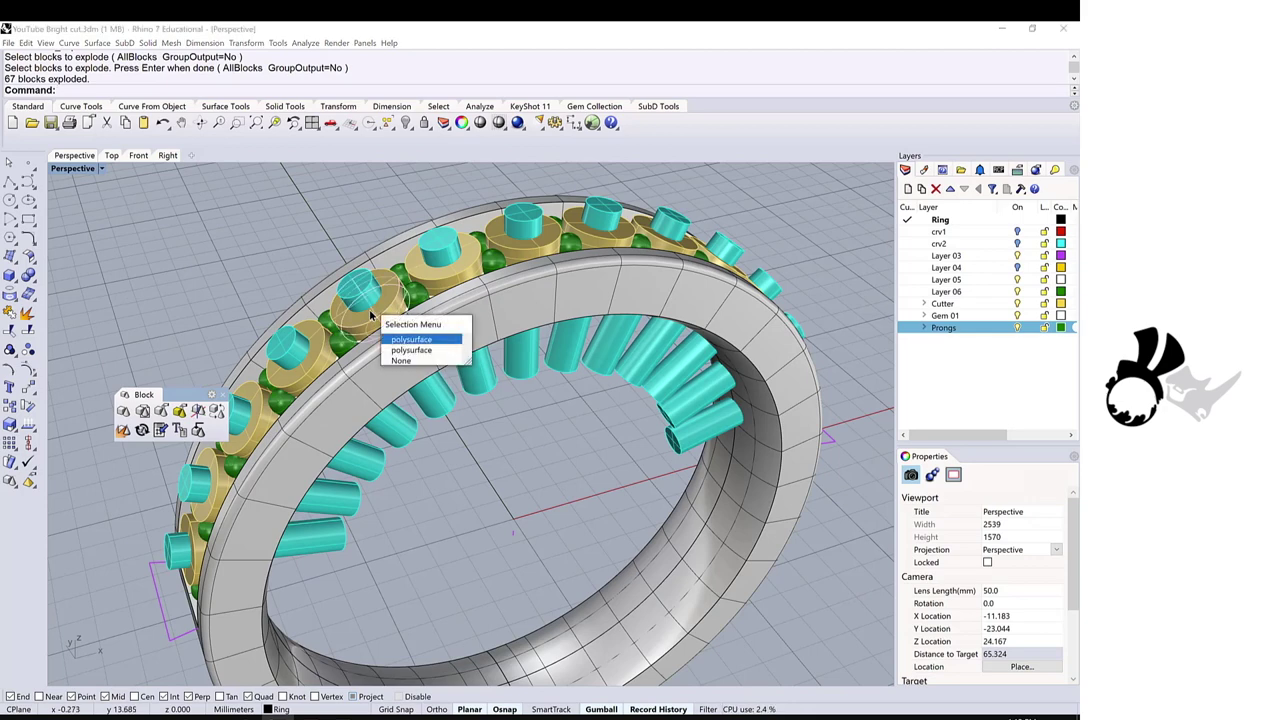
key("Return")
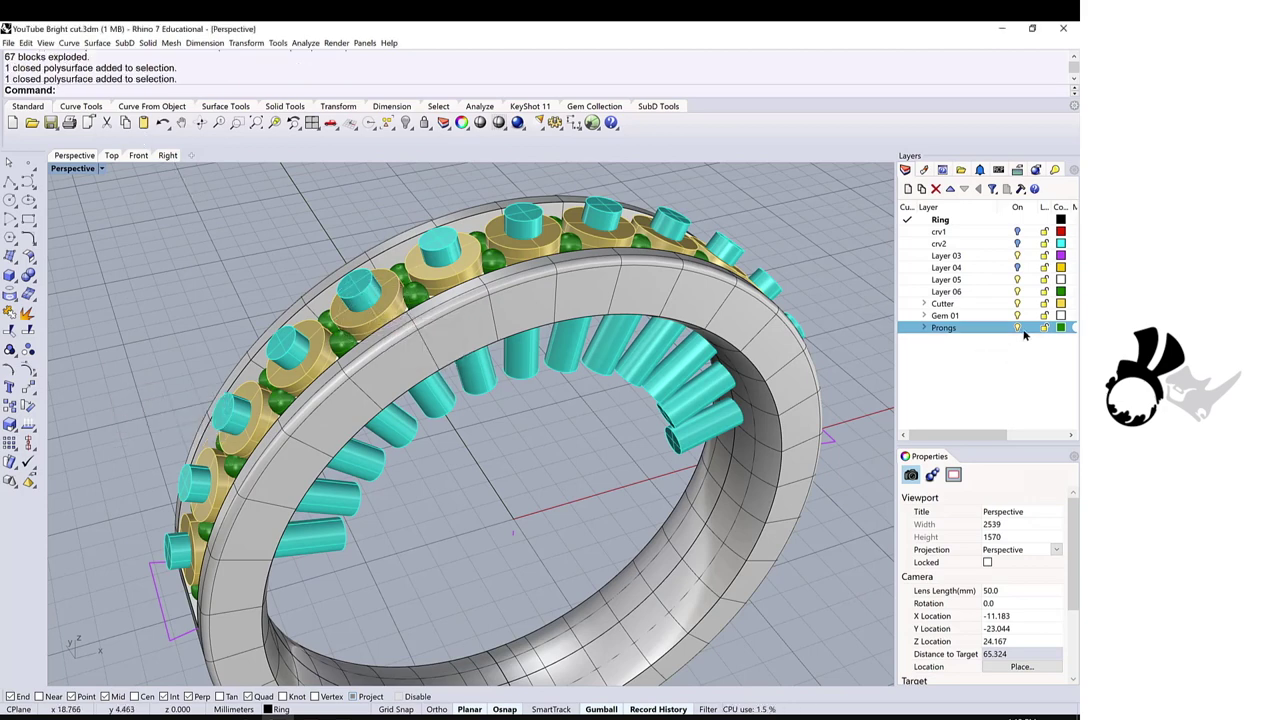
scroll(452, 320, "up", 3)
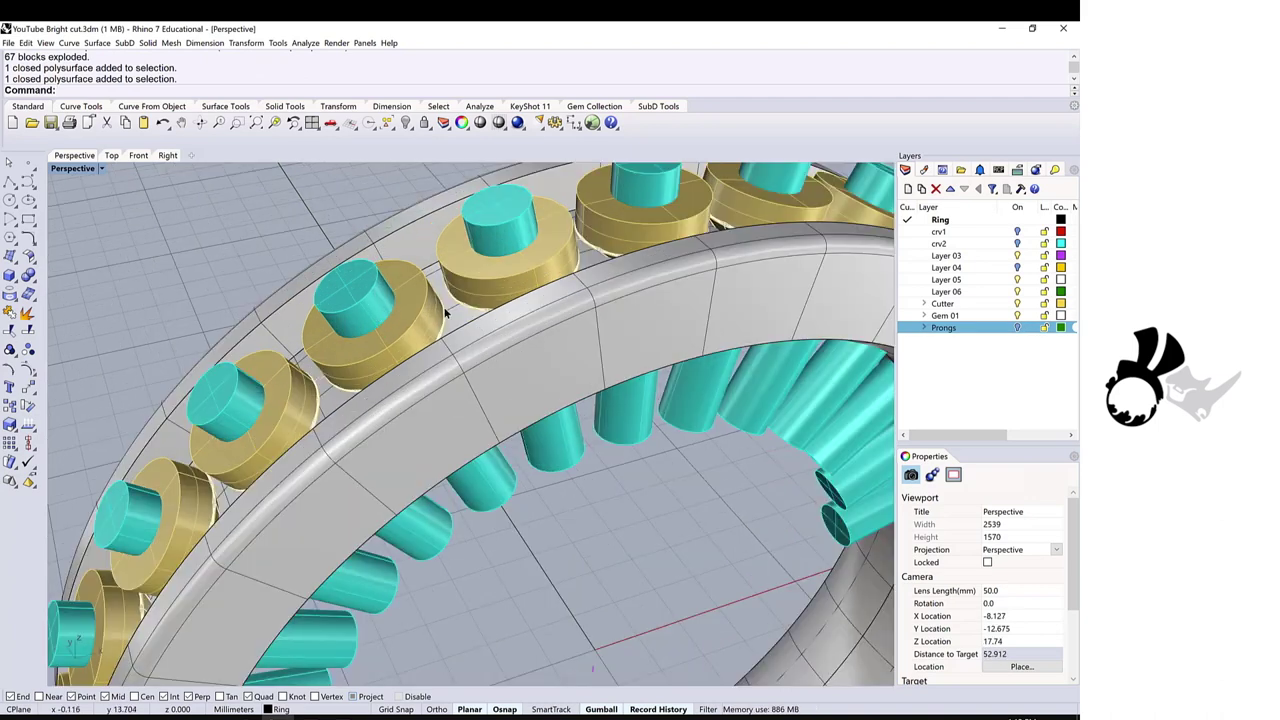
left_click(944, 315)
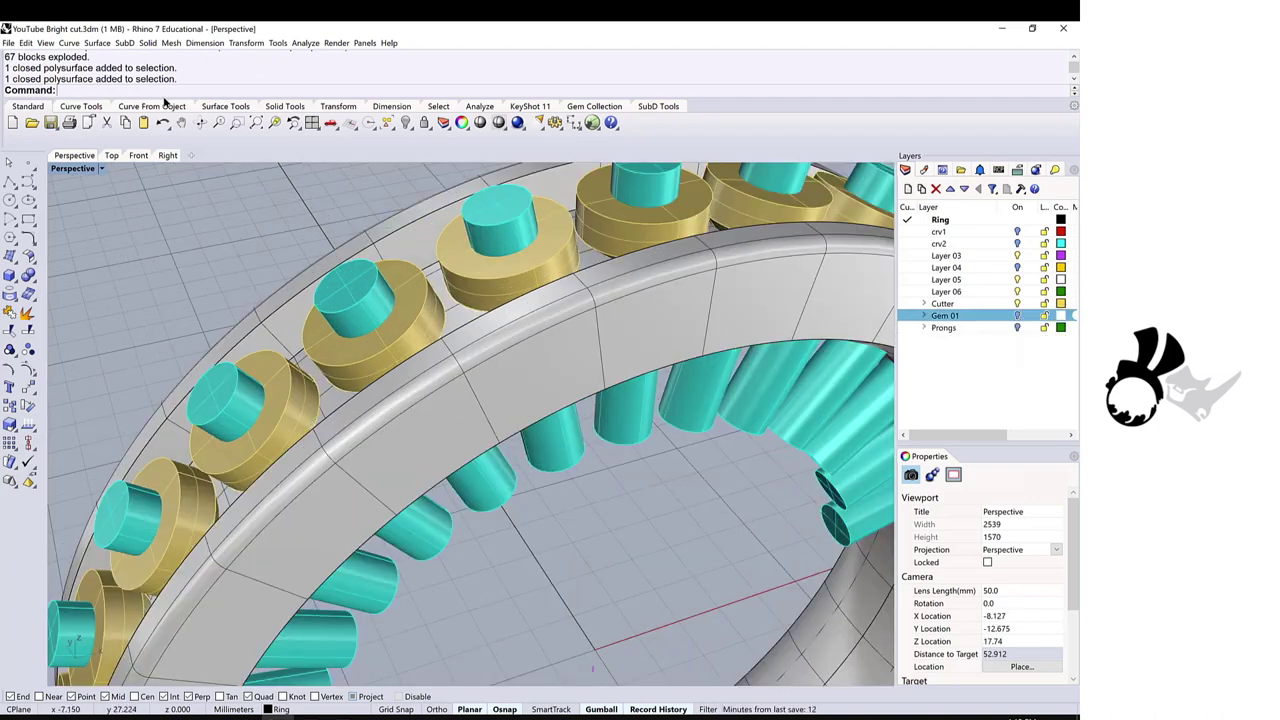
Step: Boolean Union all 26 Cutter sublayer objects into one solid
left_click(285, 106)
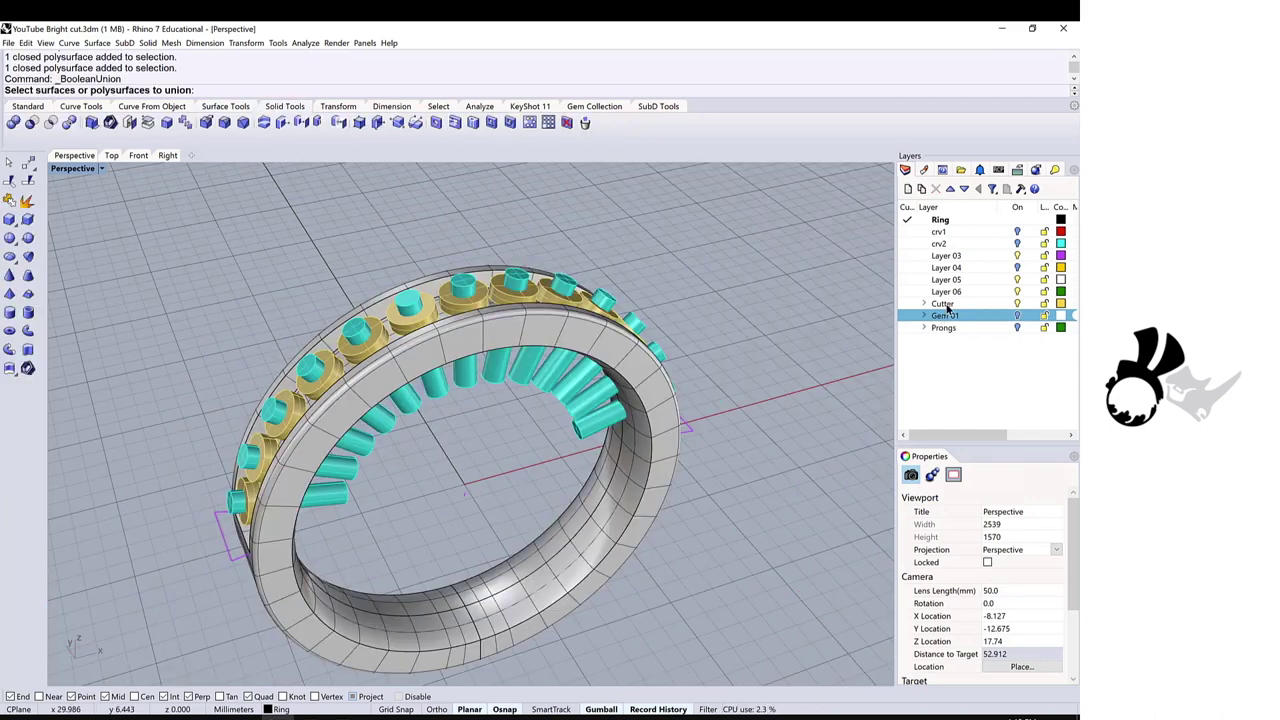
right_click(945, 305)
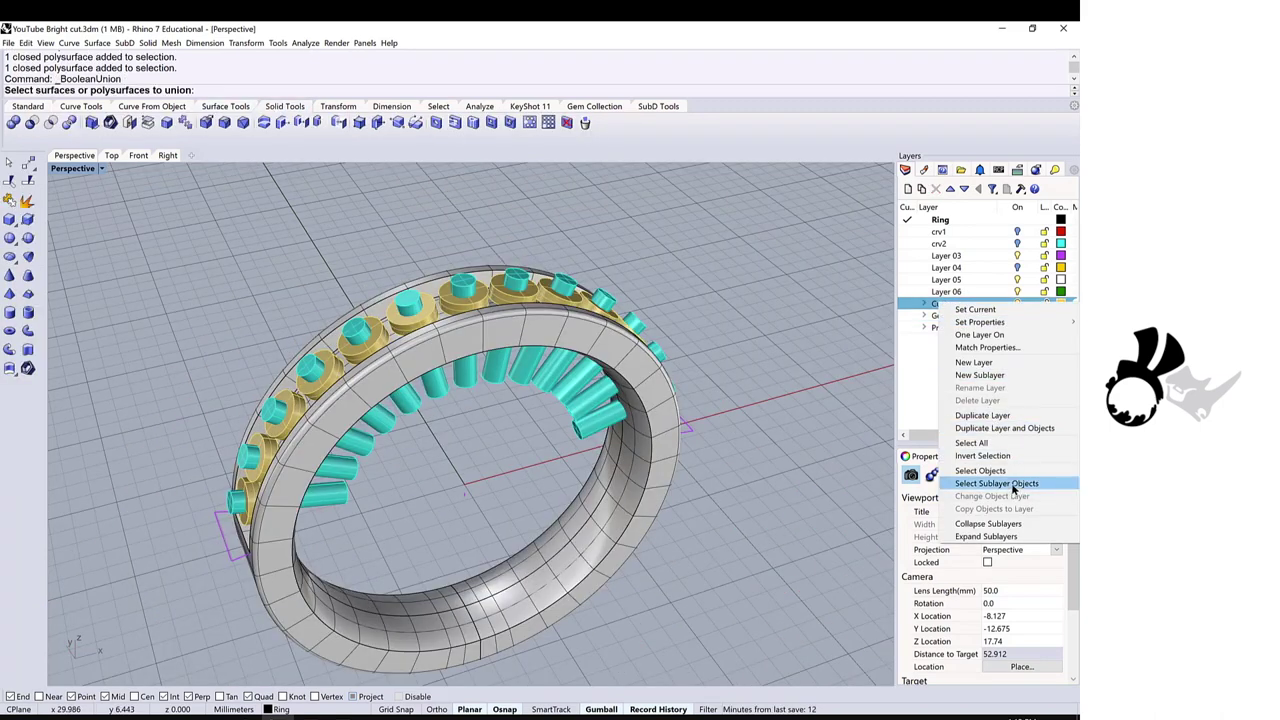
left_click(1012, 484)
key("Return")
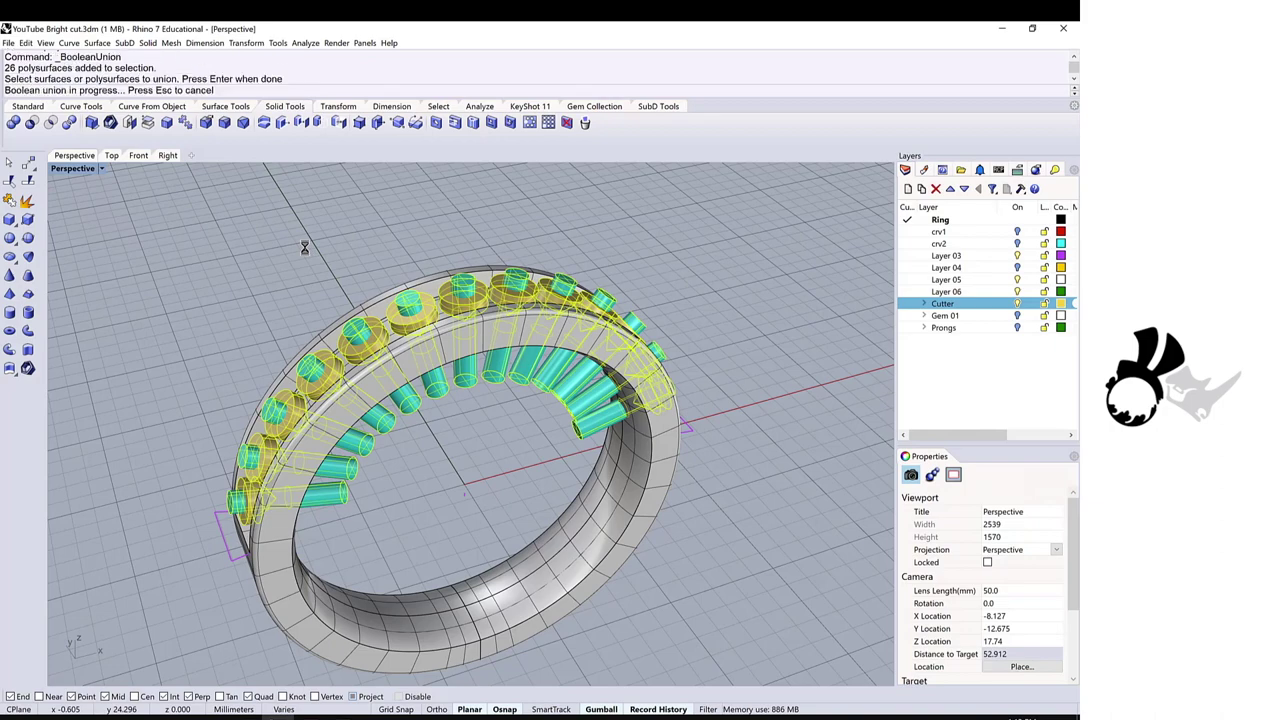
scroll(436, 307, "up", 5)
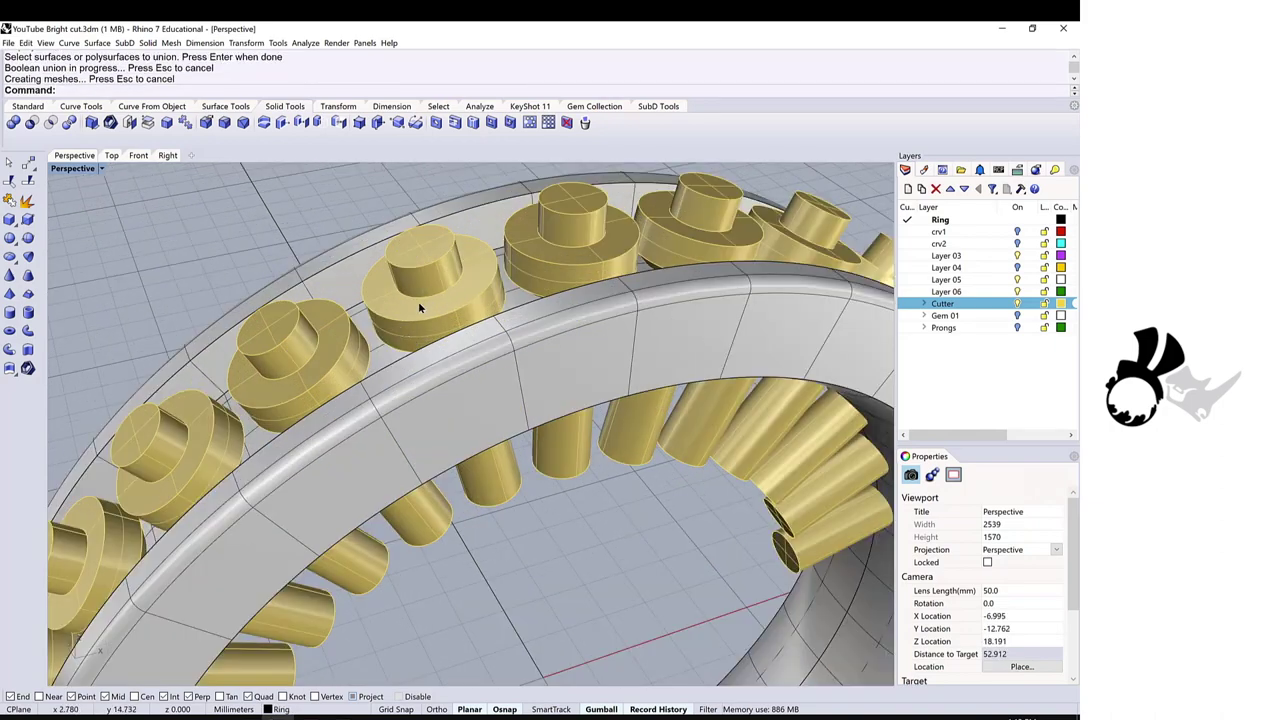
scroll(418, 307, "down", 4)
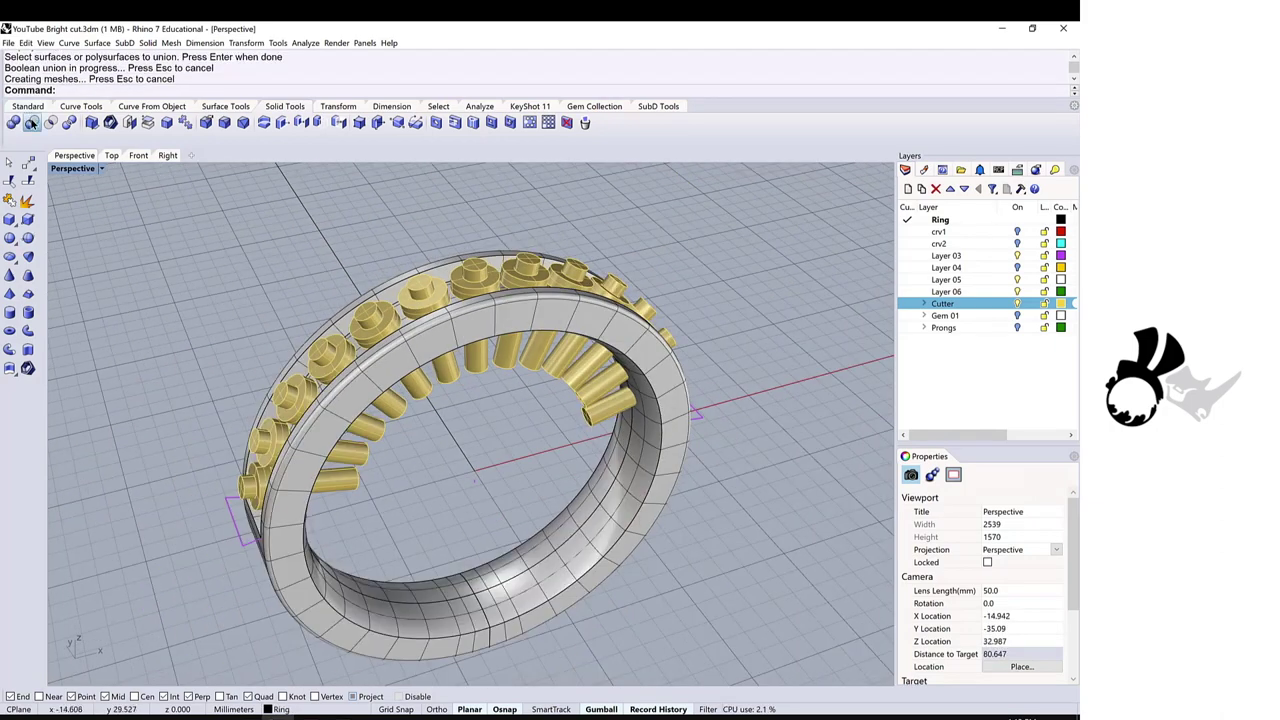
Step: Boolean Difference all the cutters out of the ring band
left_click(32, 122)
left_click(384, 373)
key("Return")
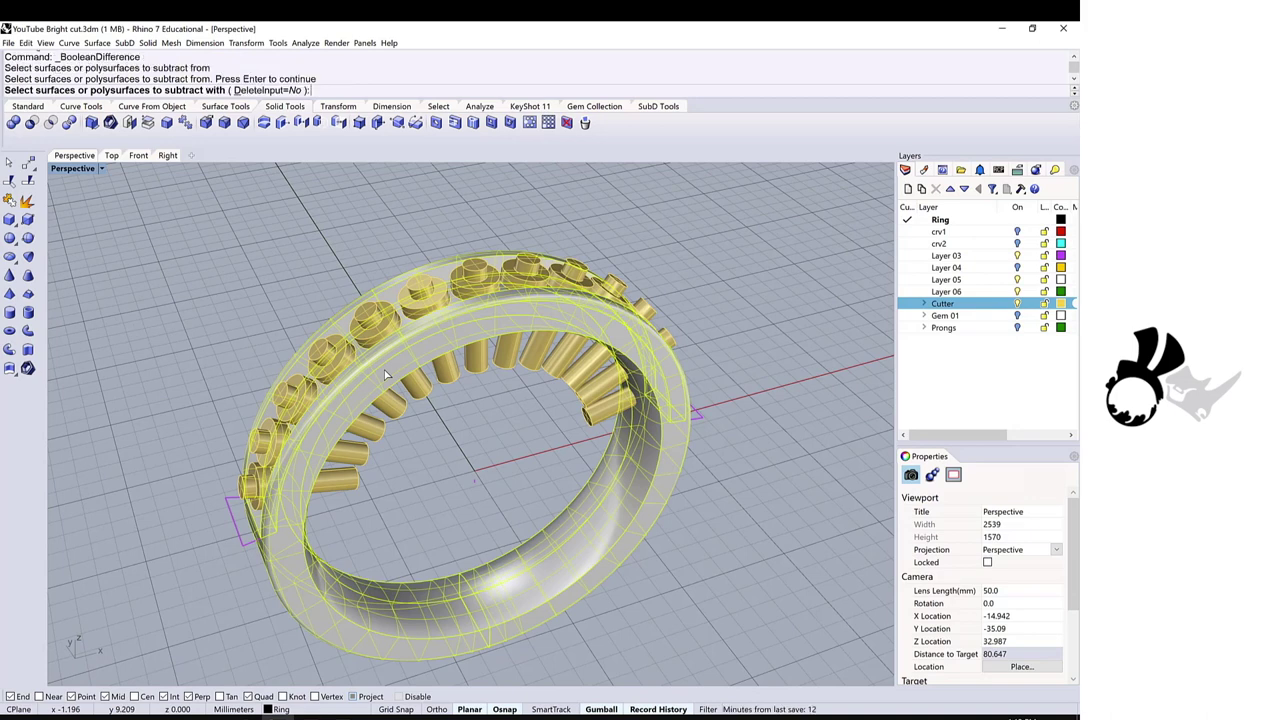
scroll(384, 373, "down", 3)
left_click_drag(252, 297, 634, 470)
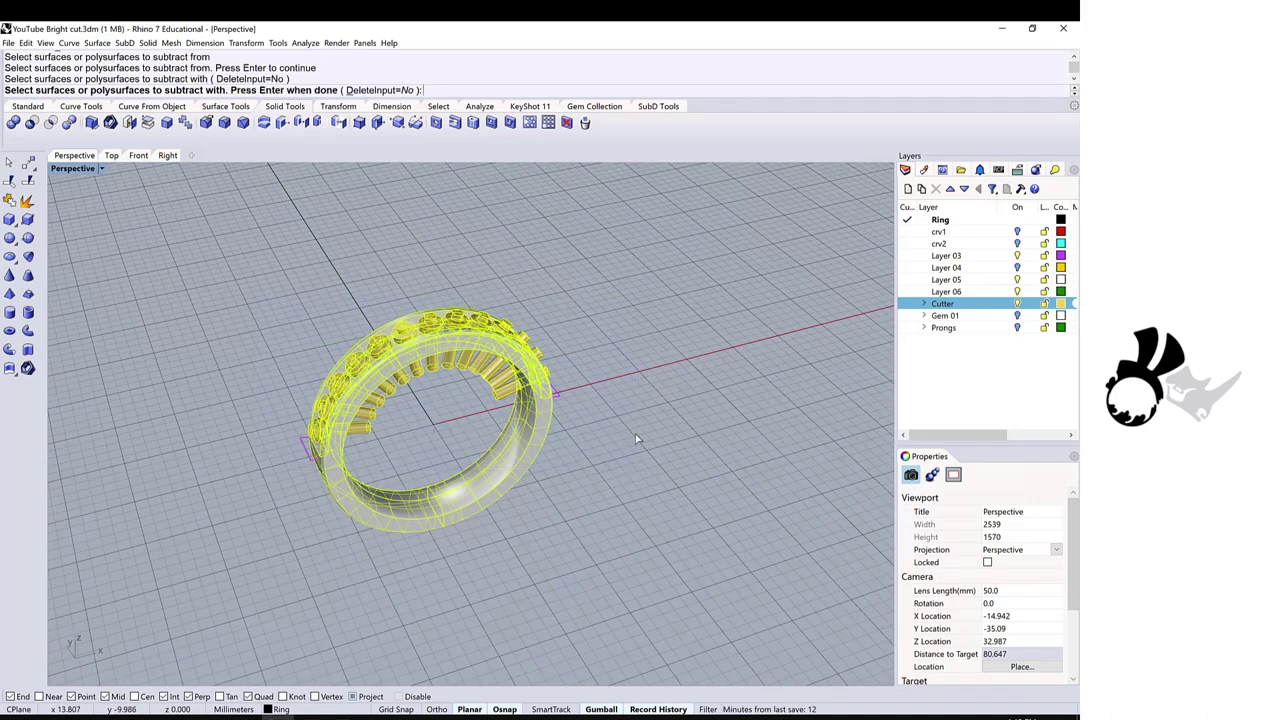
key("Return")
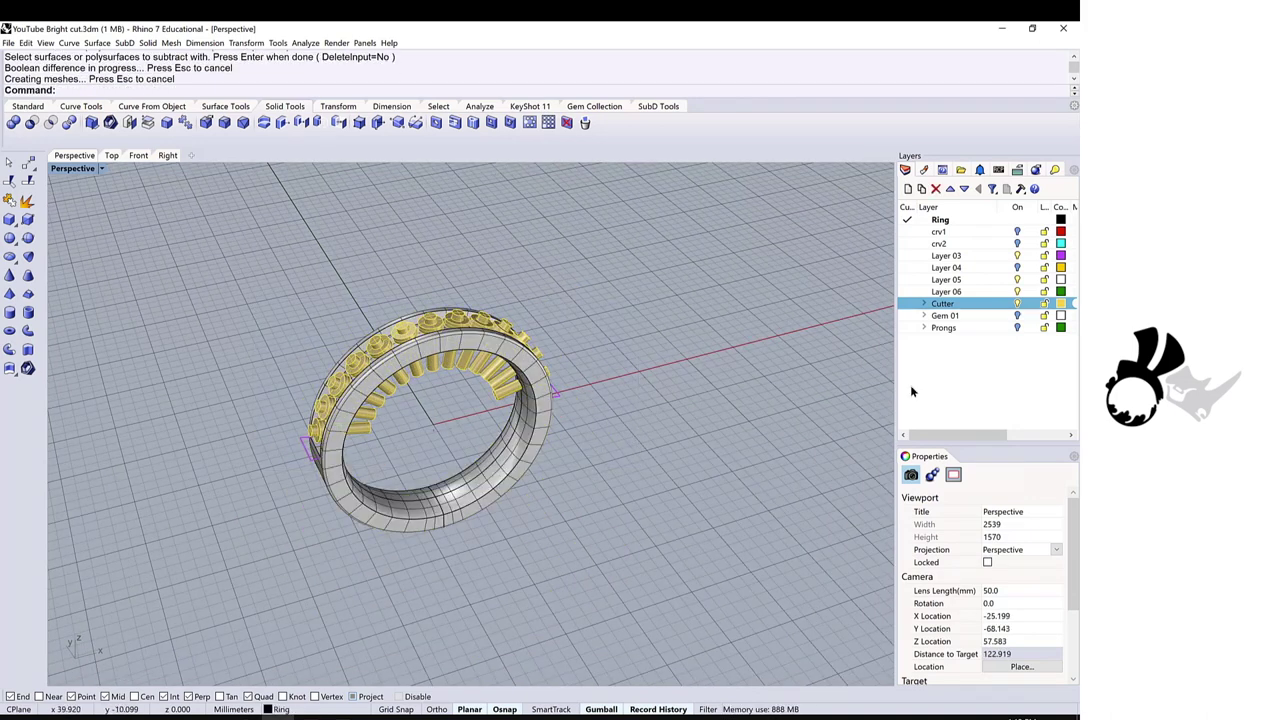
Step: Hide Cutter, show Prongs, union the prongs with the band, and show Gem 01
left_click(1017, 303)
left_click(1017, 327)
scroll(365, 333, "up", 2)
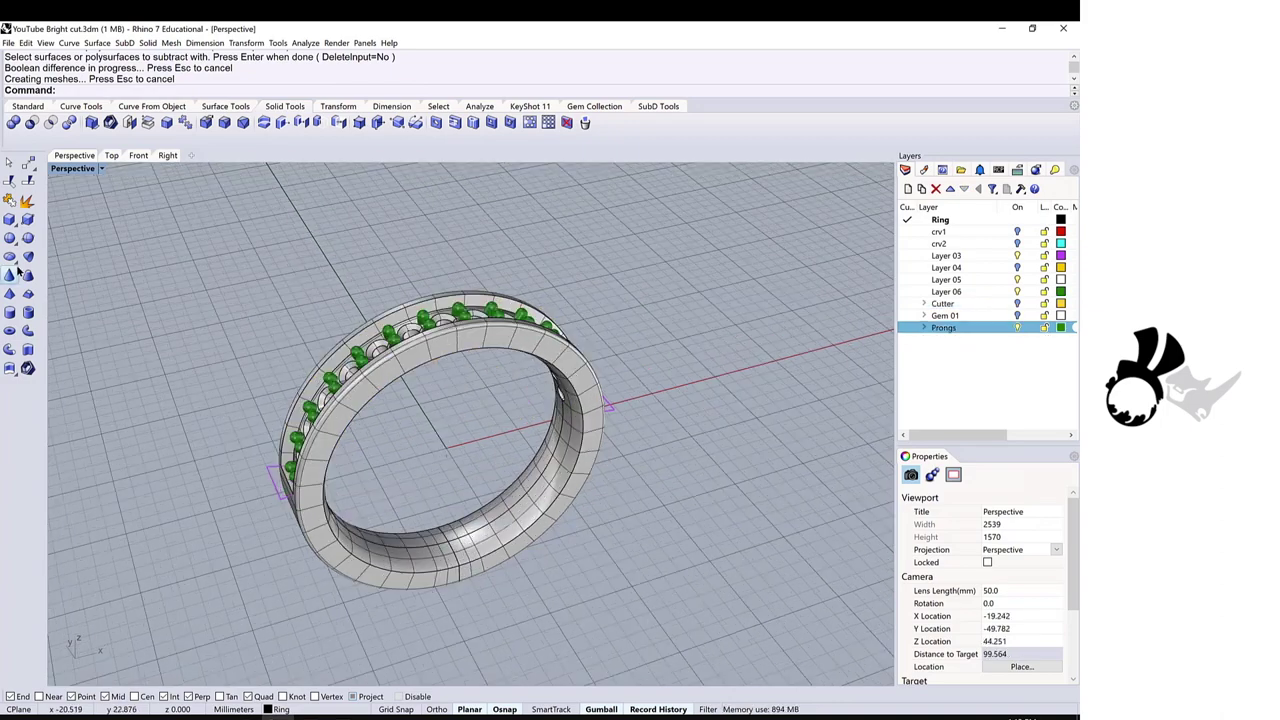
left_click(13, 122)
key("ctrl+a")
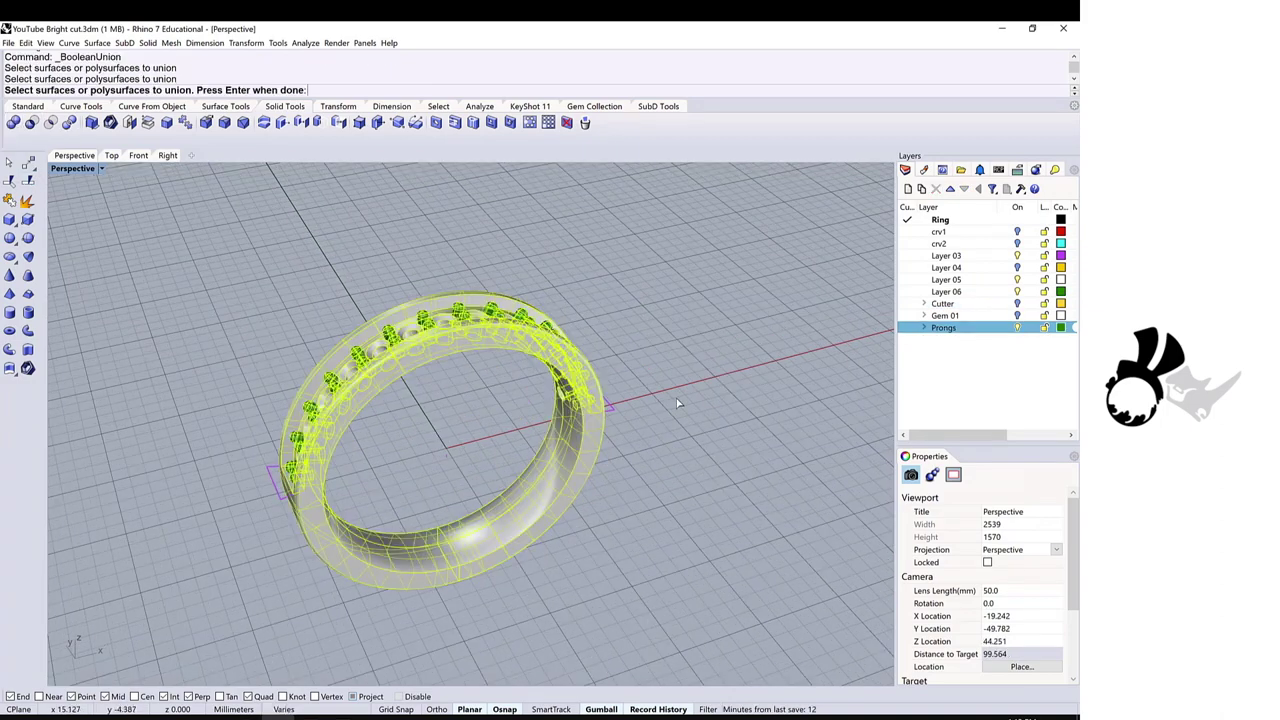
key("Return")
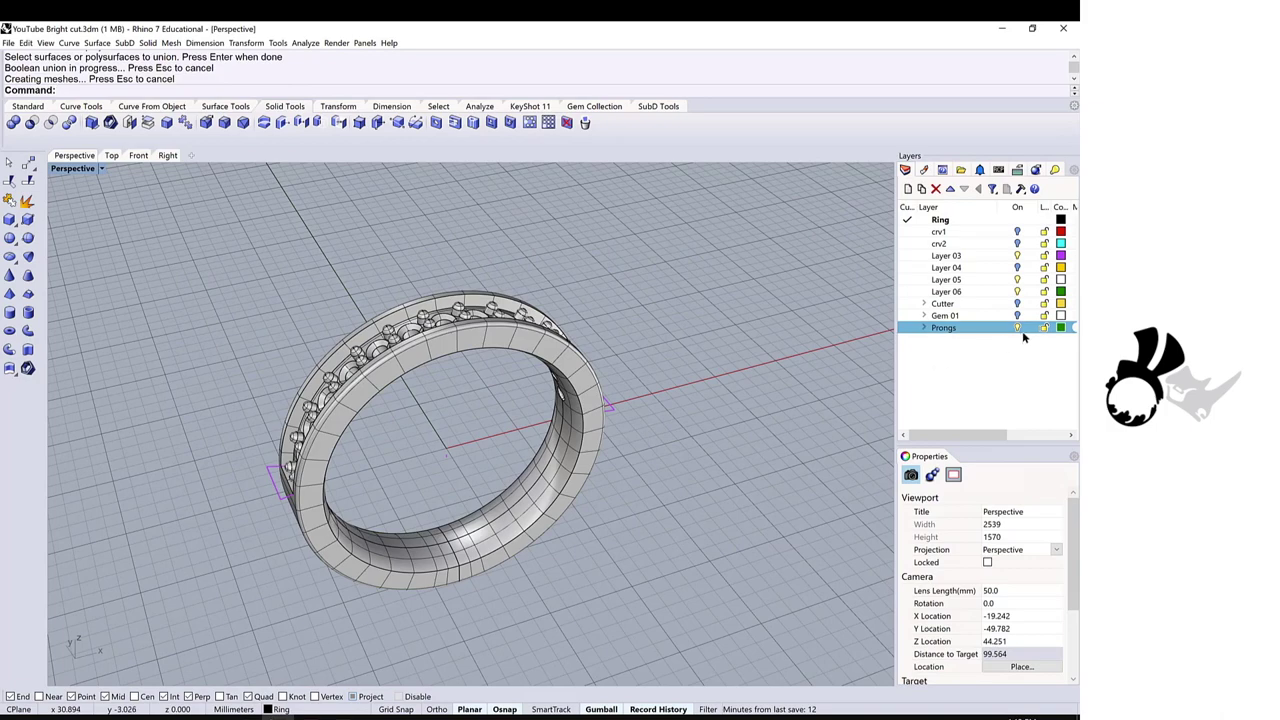
left_click(1017, 315)
right_click_drag(660, 360, 494, 406)
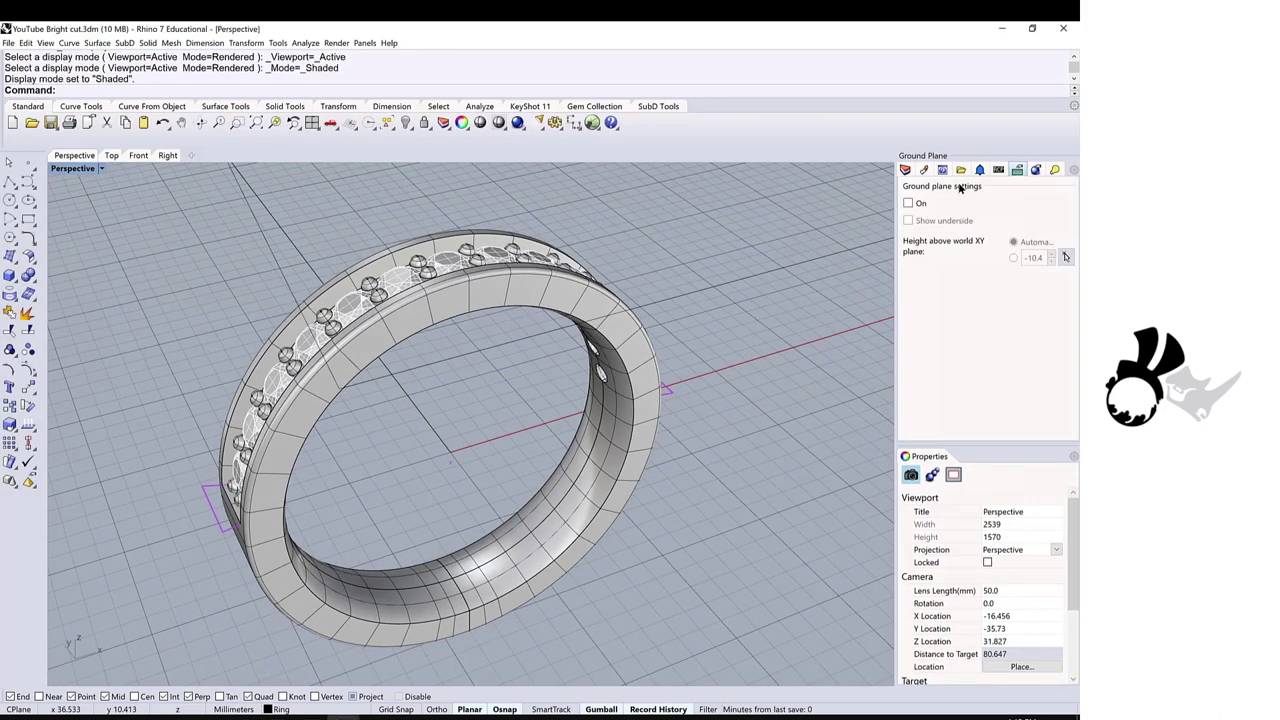
Step: Switch the Perspective view to Rendered display and bring up the Rendering settings
left_click(102, 169)
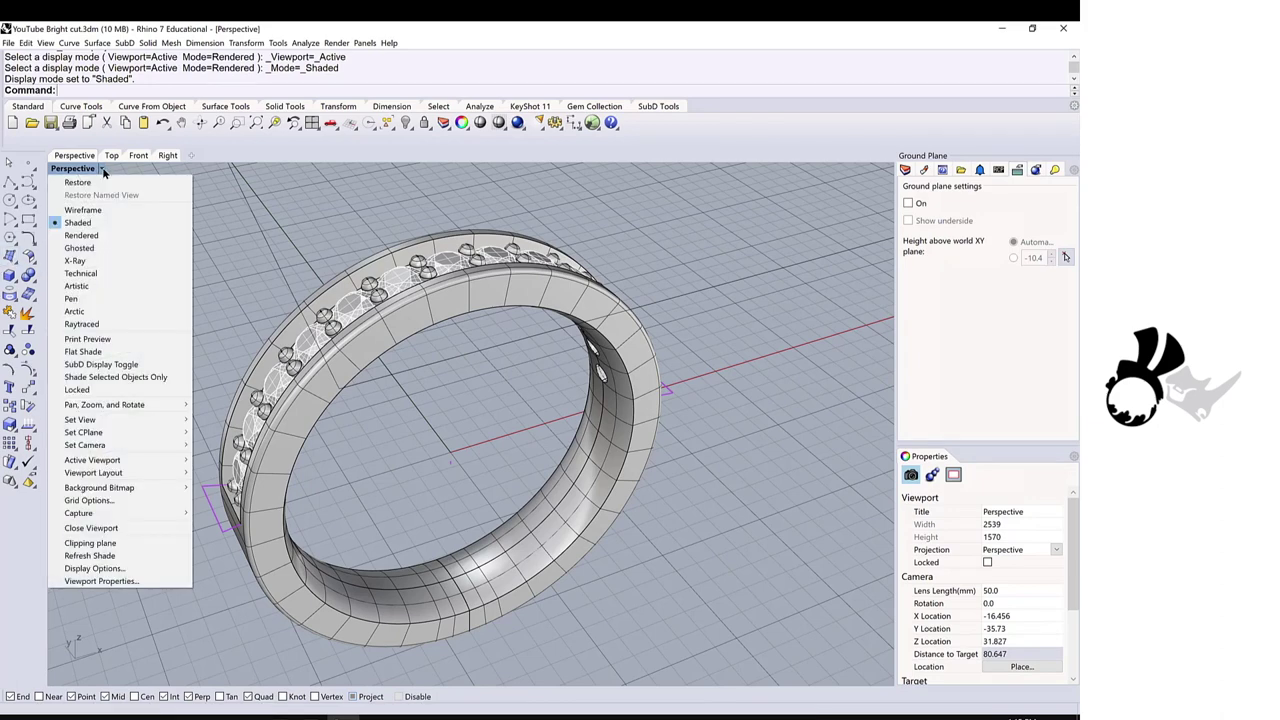
left_click(109, 236)
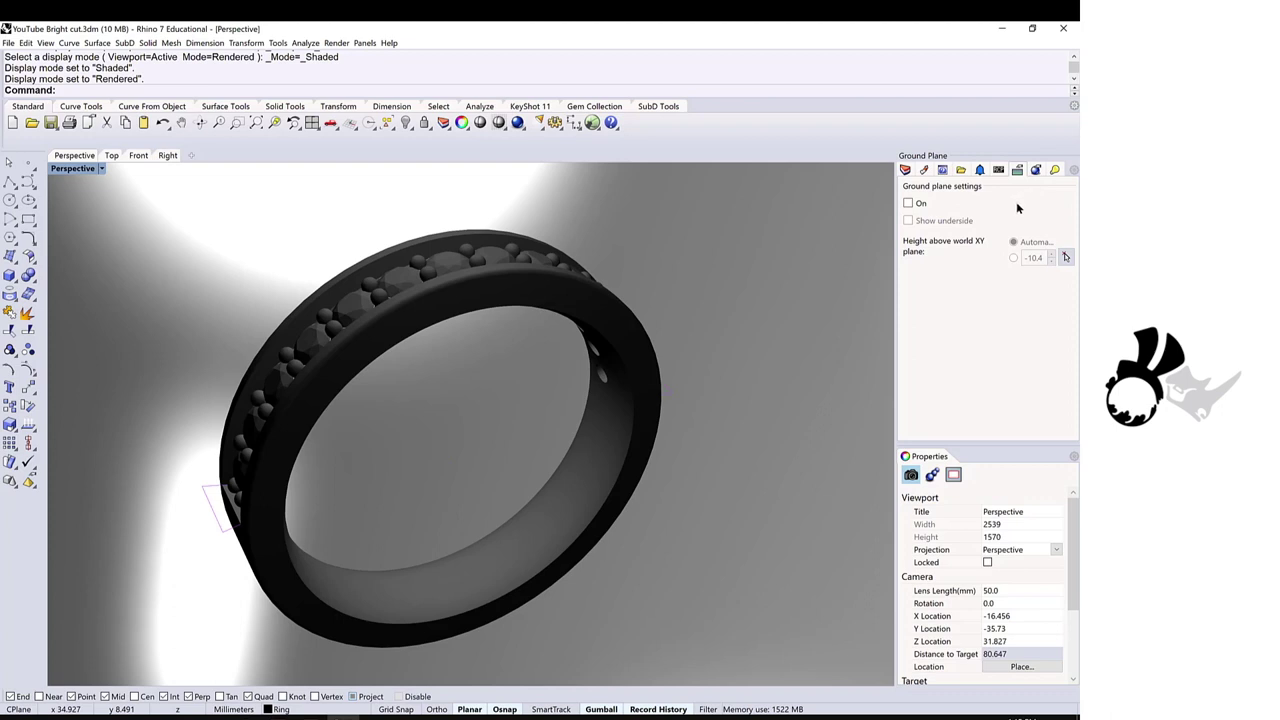
left_click(1036, 170)
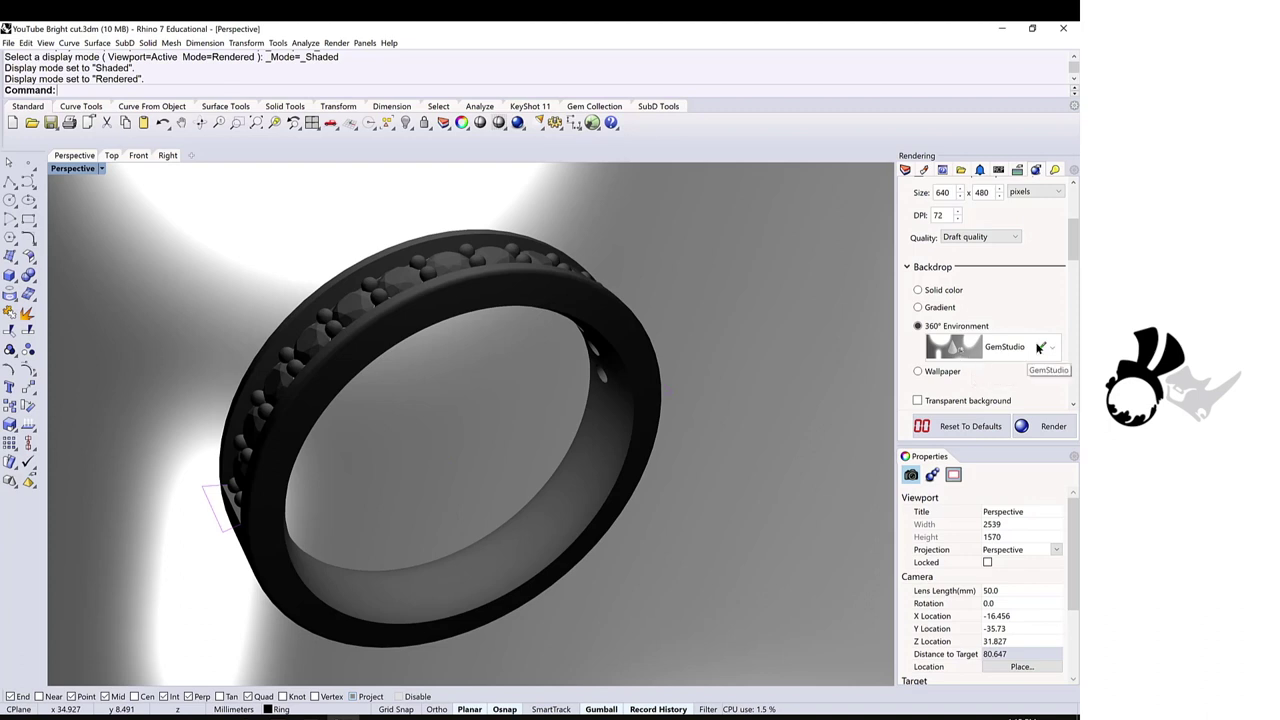
left_click_drag(1074, 228, 1077, 253)
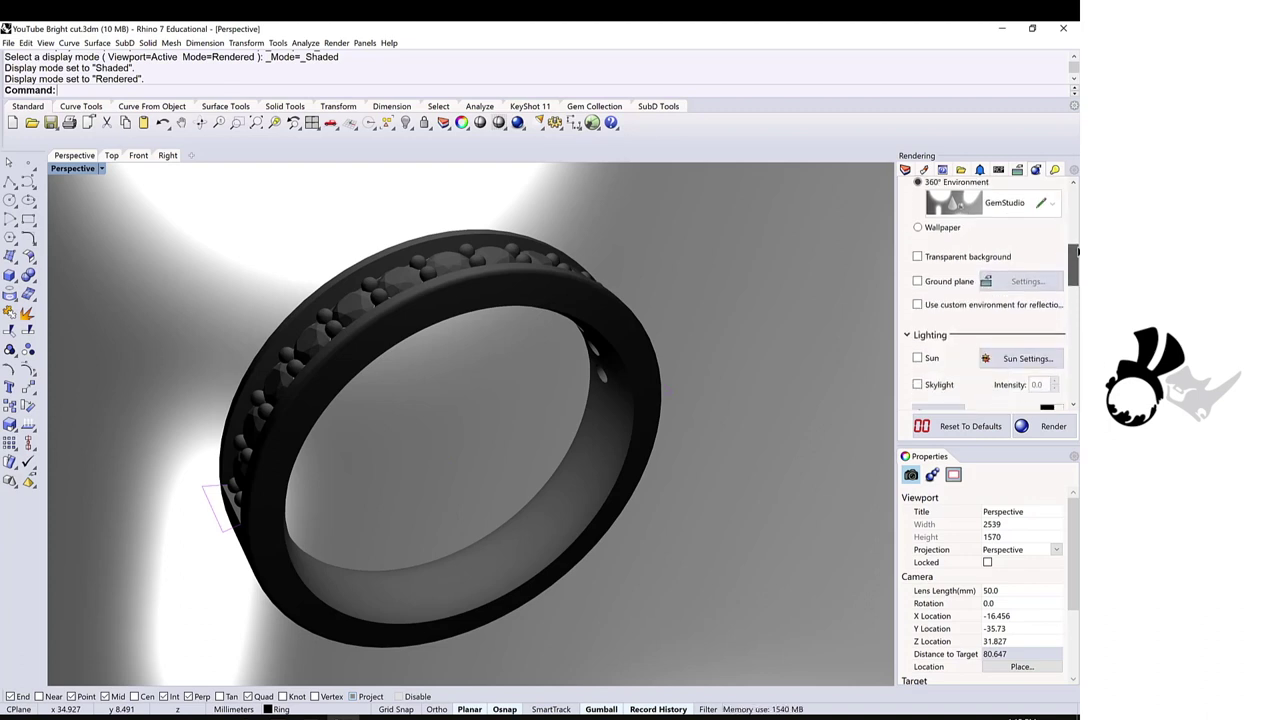
Step: Turn on the ground plane and give it the Grey Reflective Ground Plane material
left_click(917, 282)
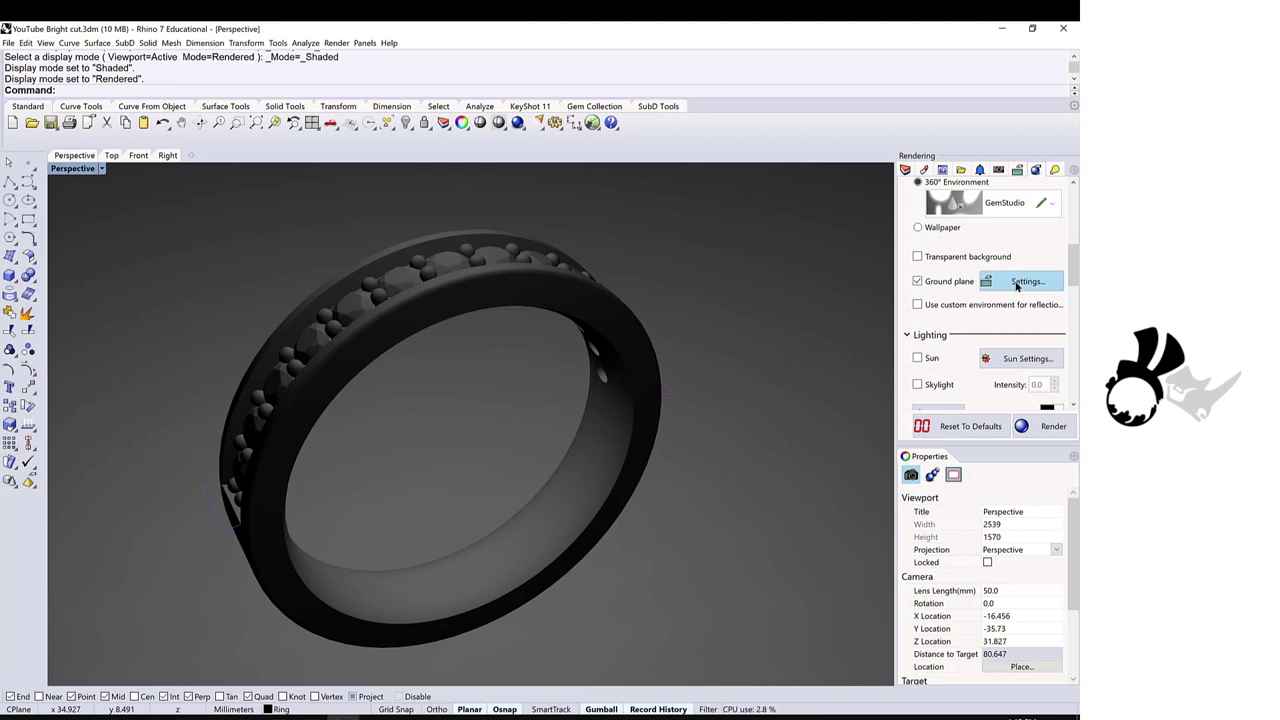
left_click(1016, 283)
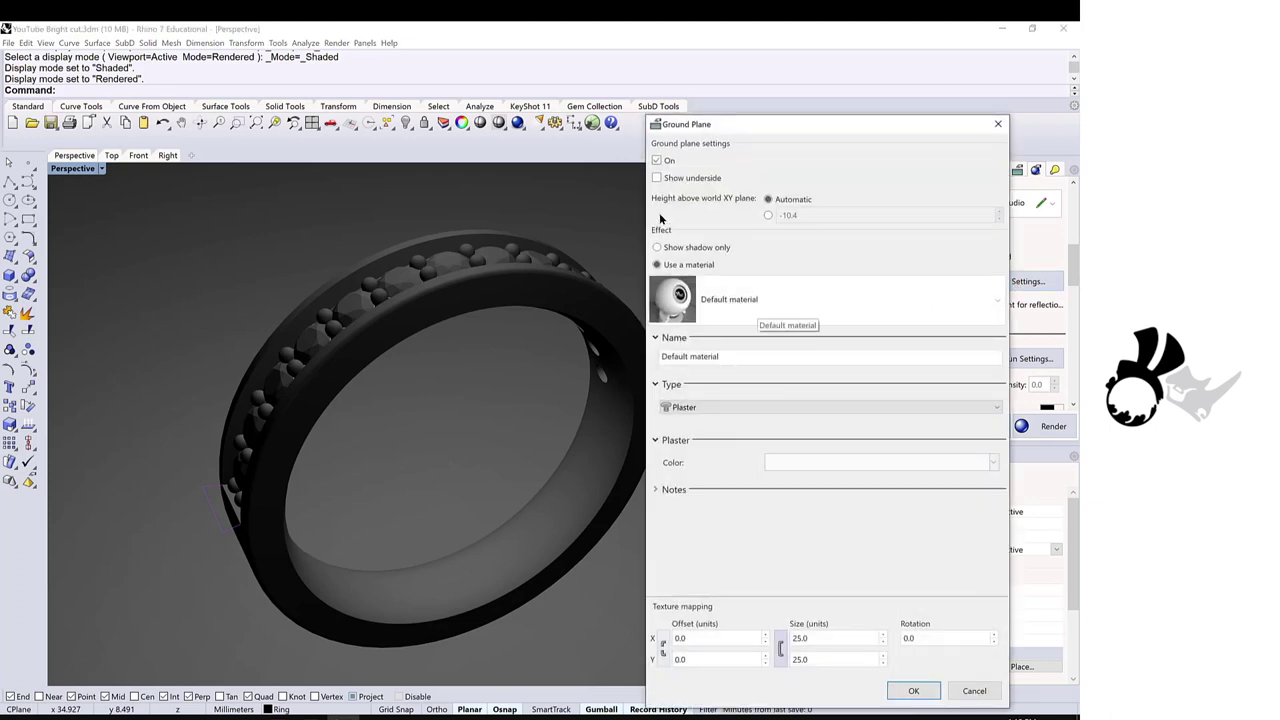
left_click(745, 300)
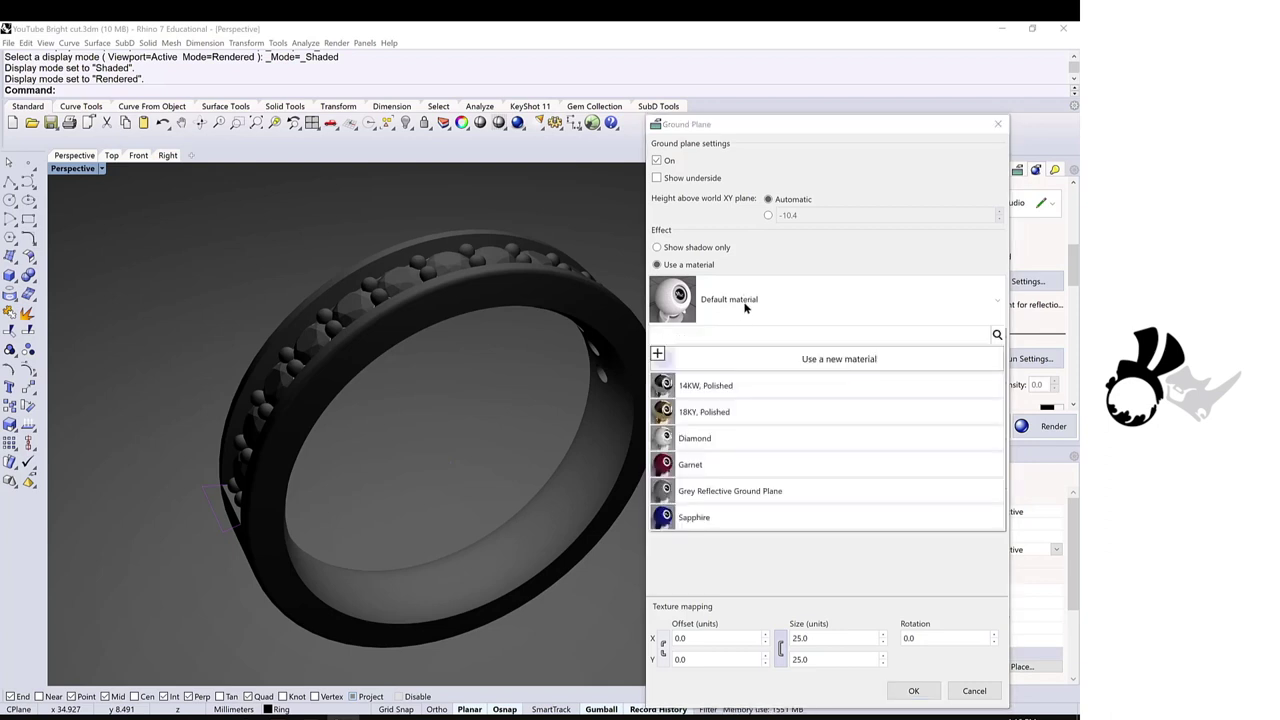
left_click(692, 492)
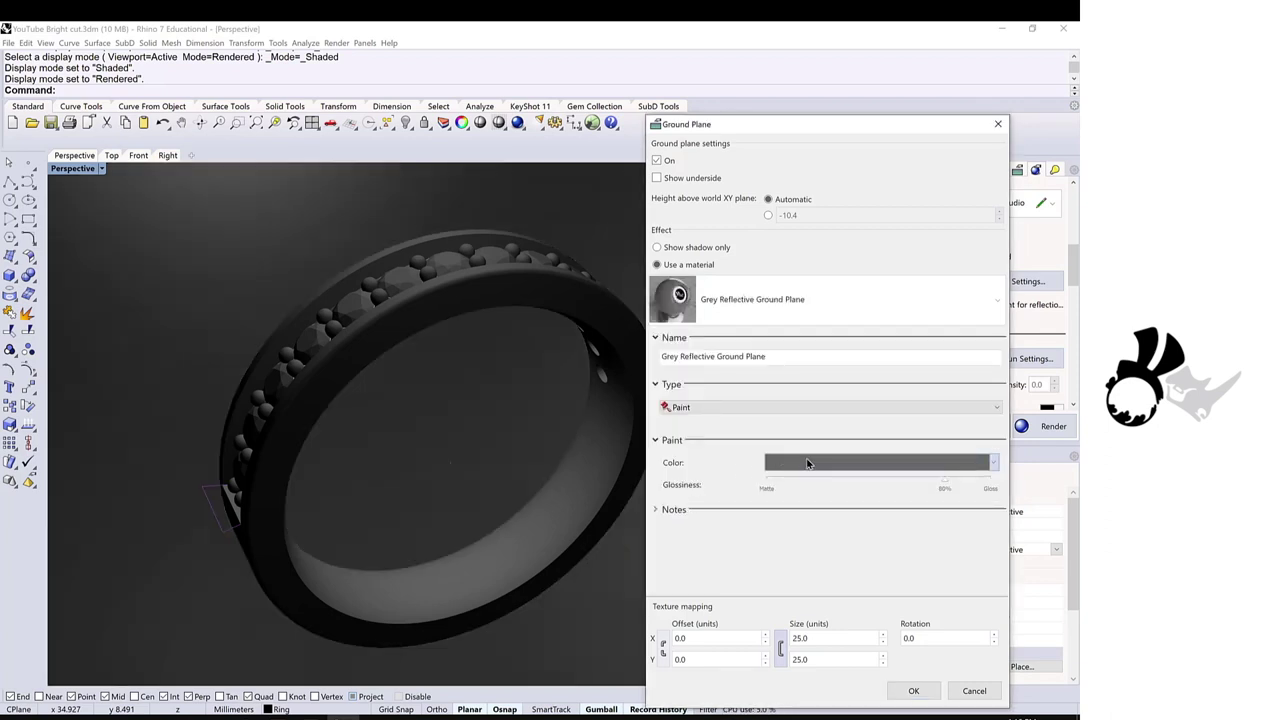
Step: Set the ground plane paint colour to Light Gray and enable a custom reflection environment
left_click(791, 460)
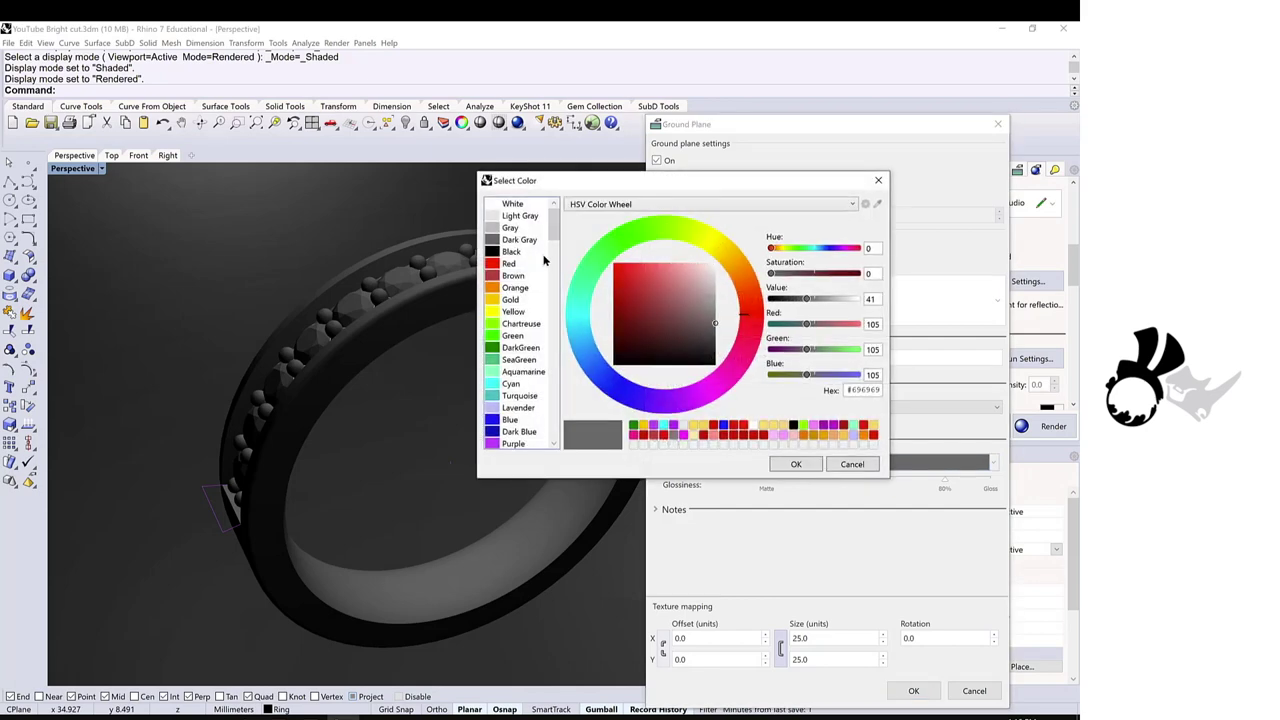
left_click(522, 215)
left_click(796, 464)
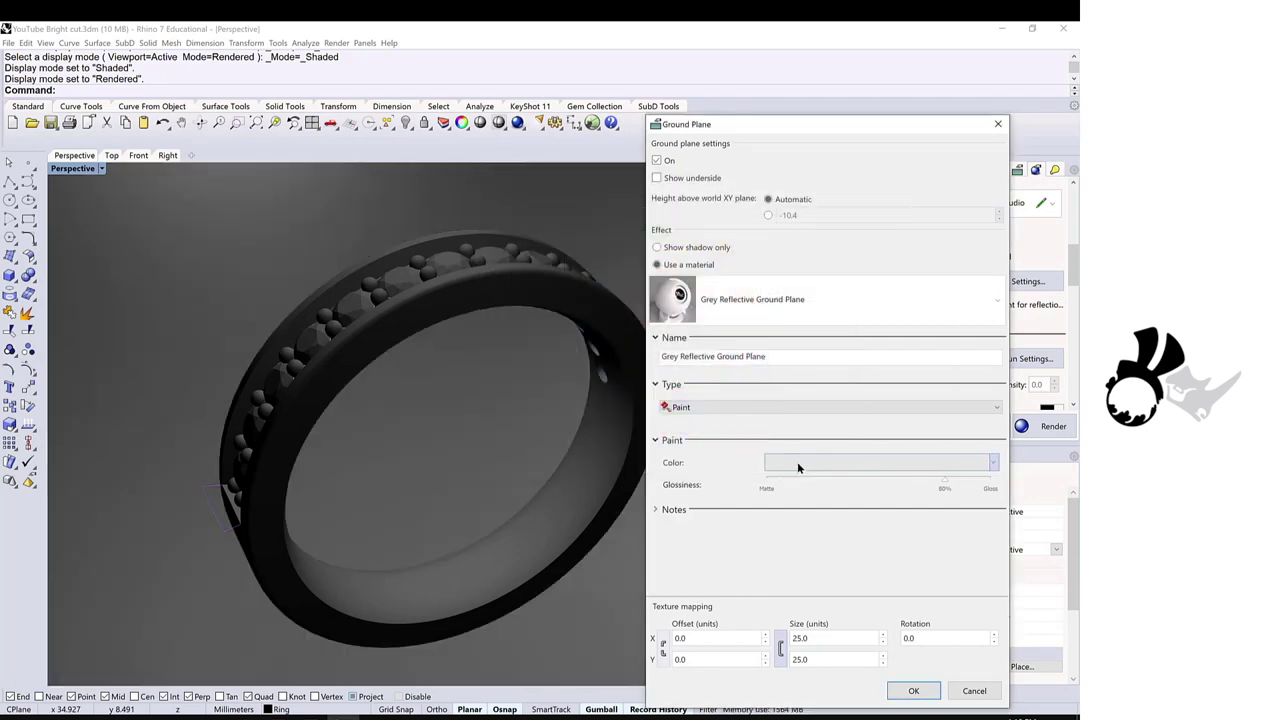
left_click(913, 690)
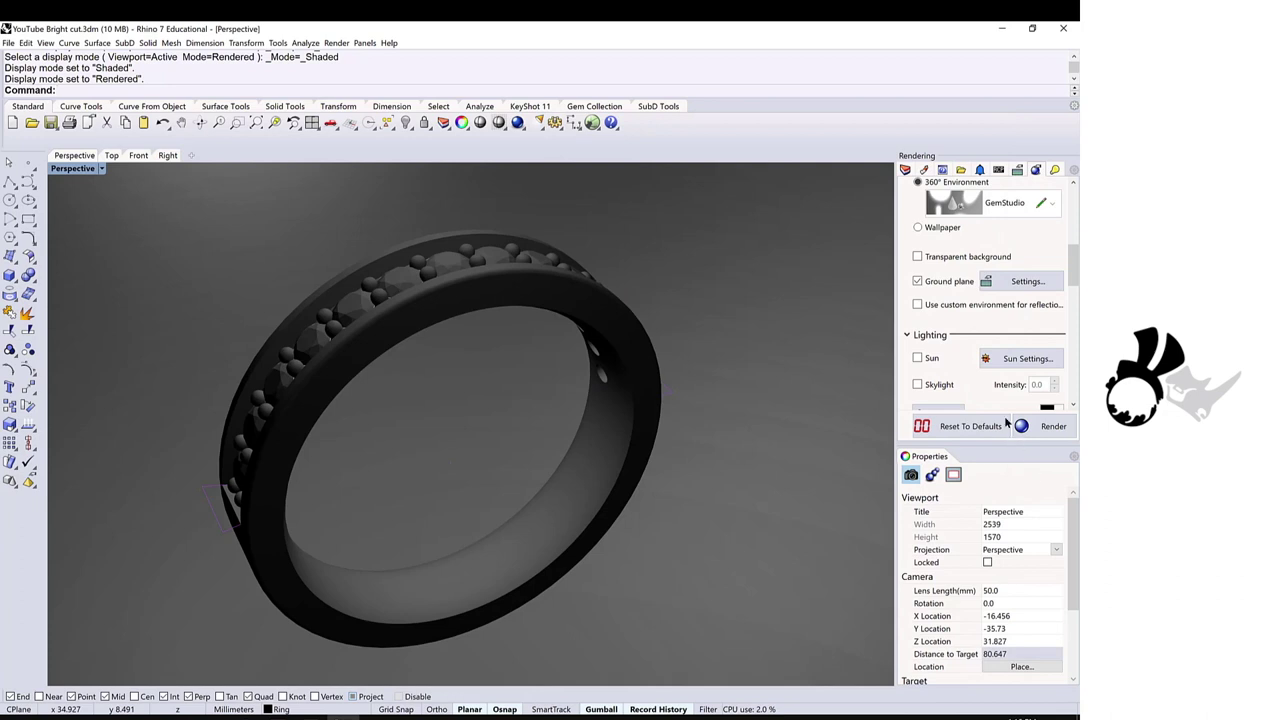
left_click(1025, 304)
Step: Set the custom reflection environment to RDJ Window
left_click(1052, 329)
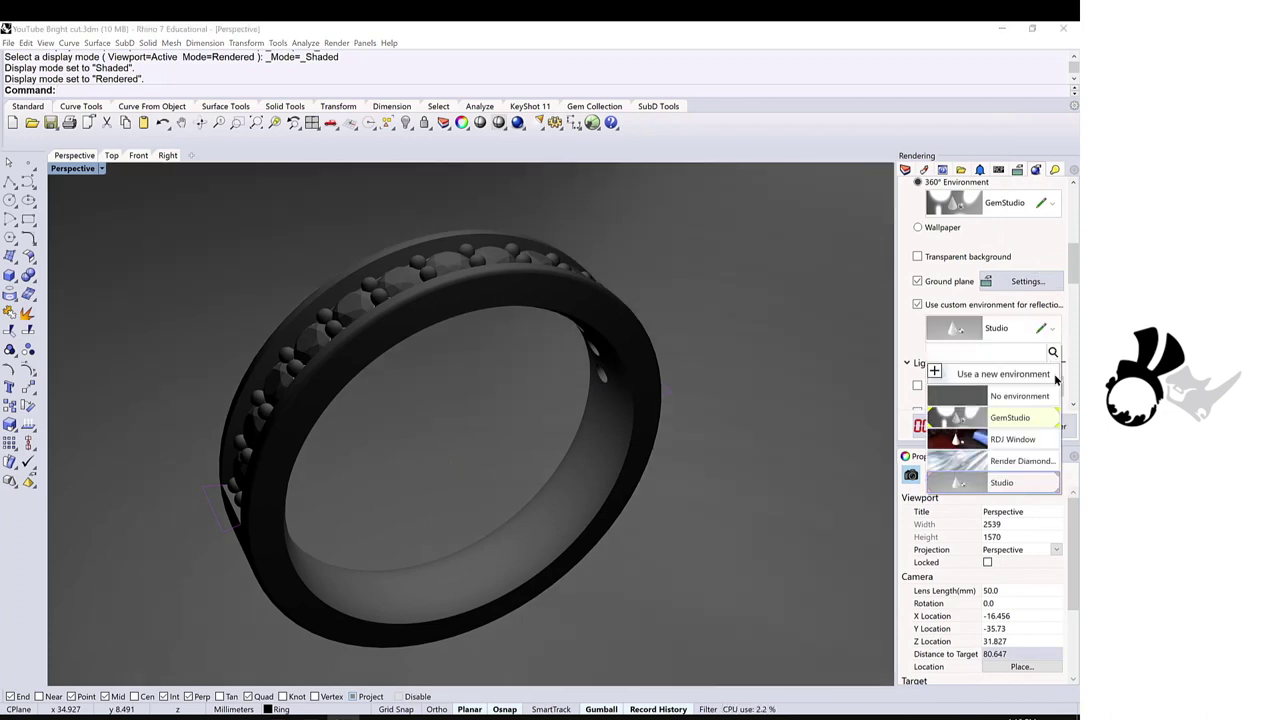
left_click(1024, 436)
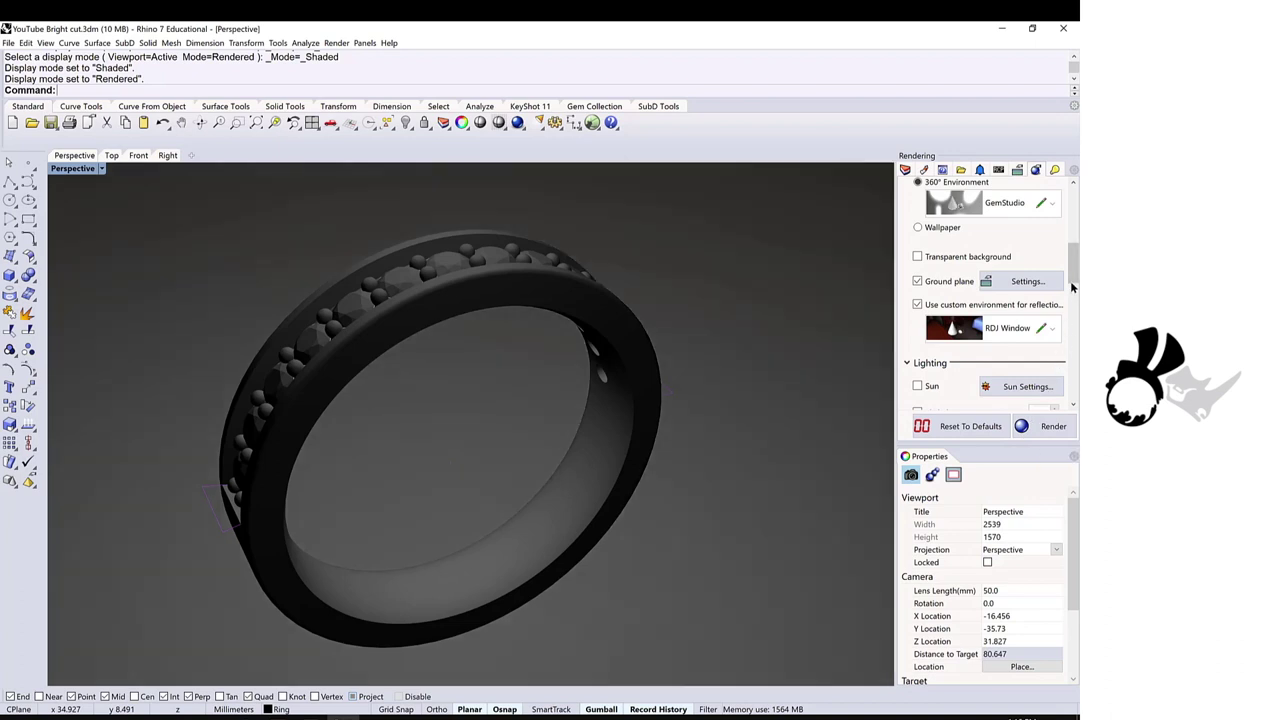
scroll(1076, 300, "down", 3)
scroll(1076, 292, "down", 1)
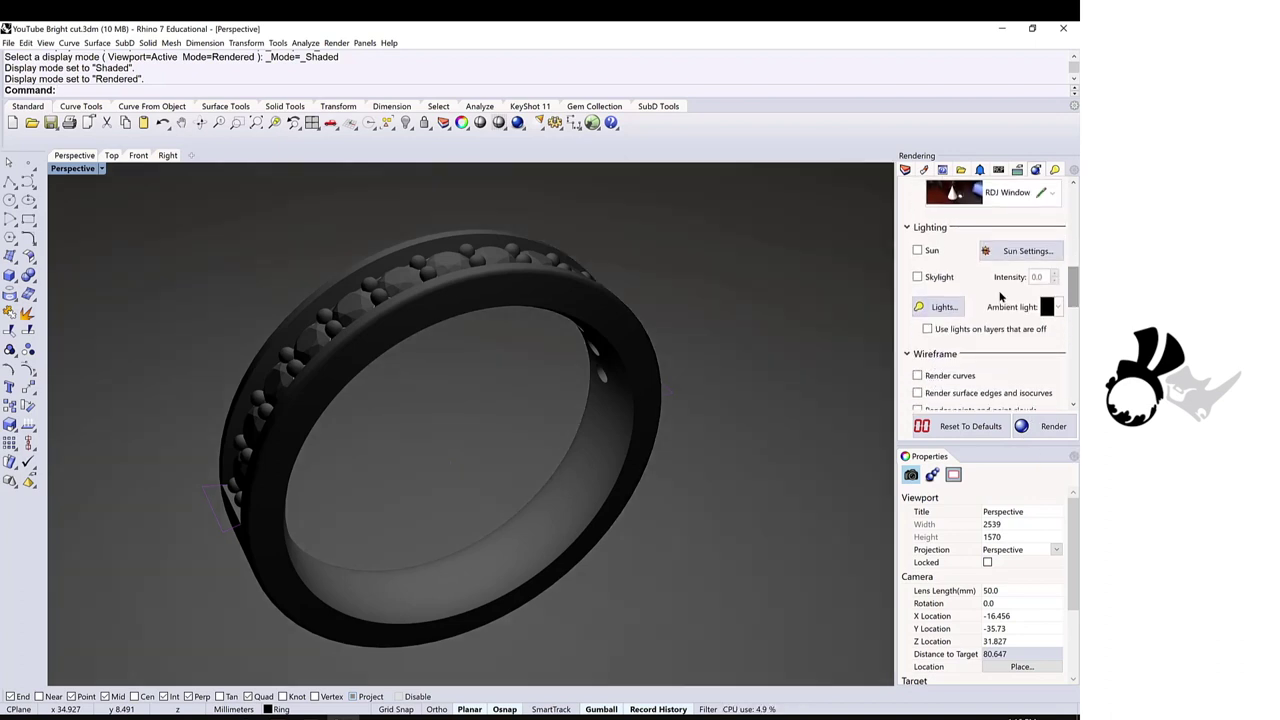
Step: Enable Skylight using the RDJ Window custom environment
left_click(917, 277)
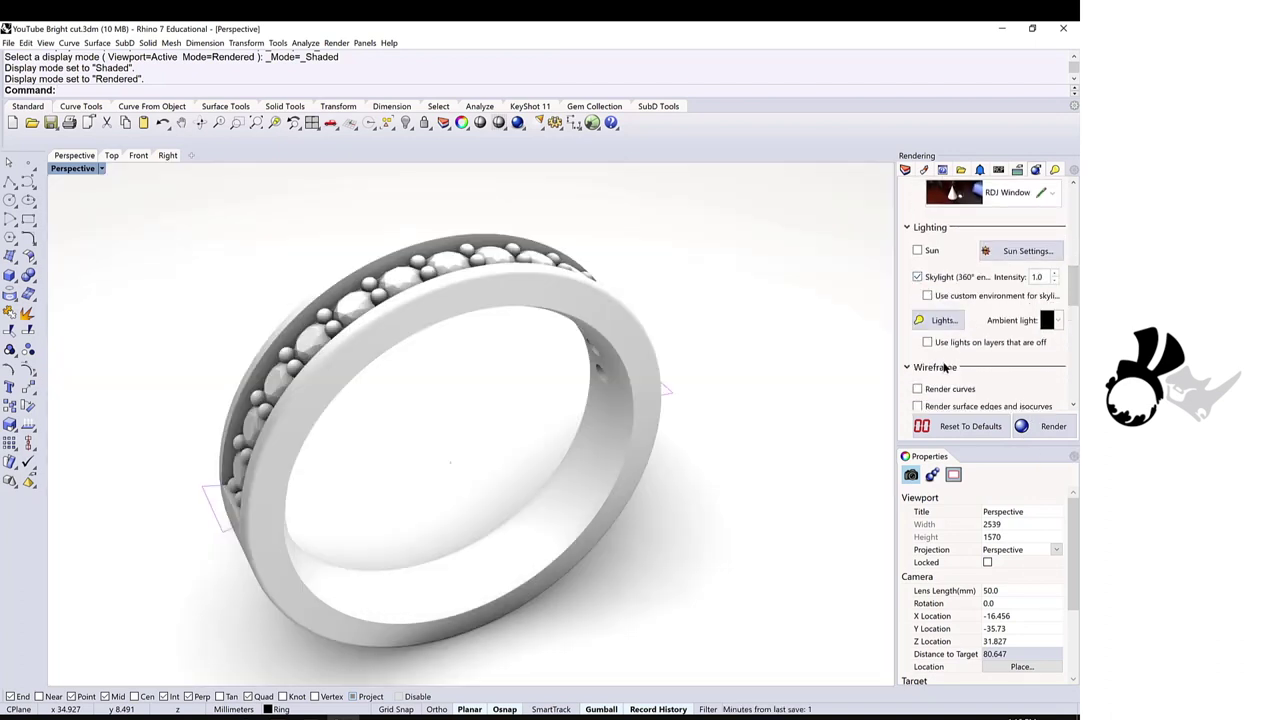
left_click(1056, 306)
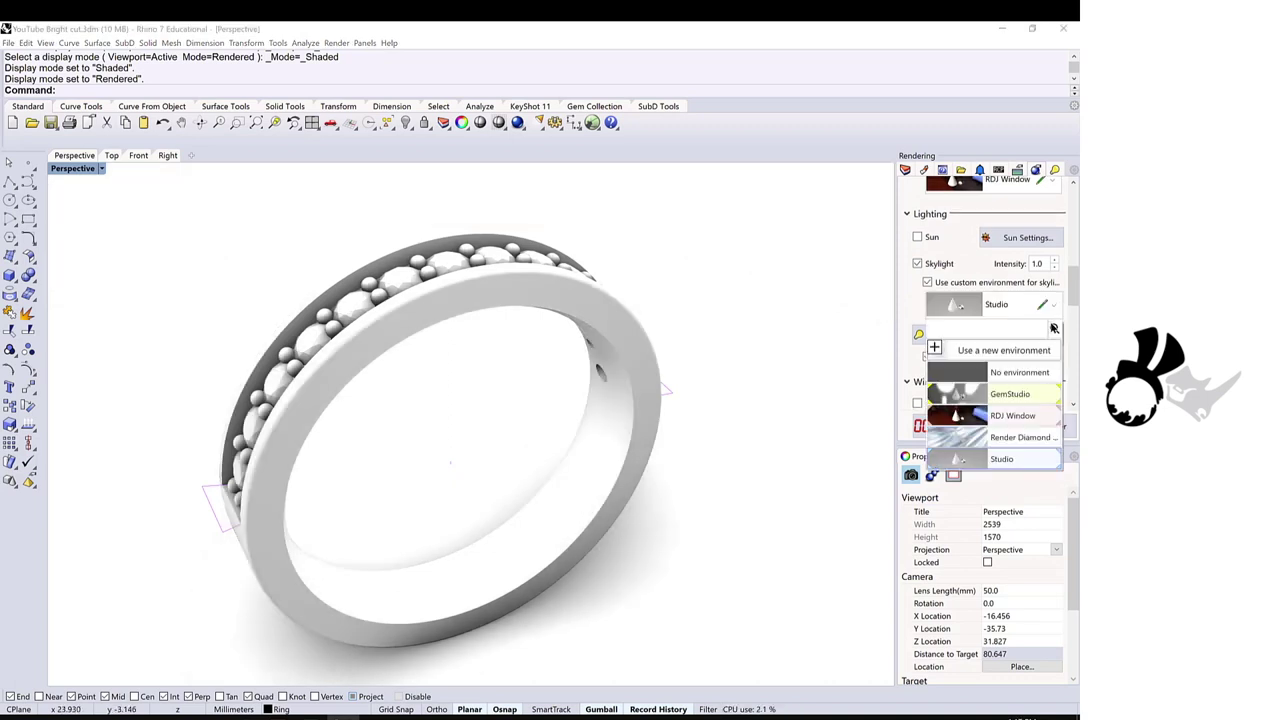
left_click(1010, 416)
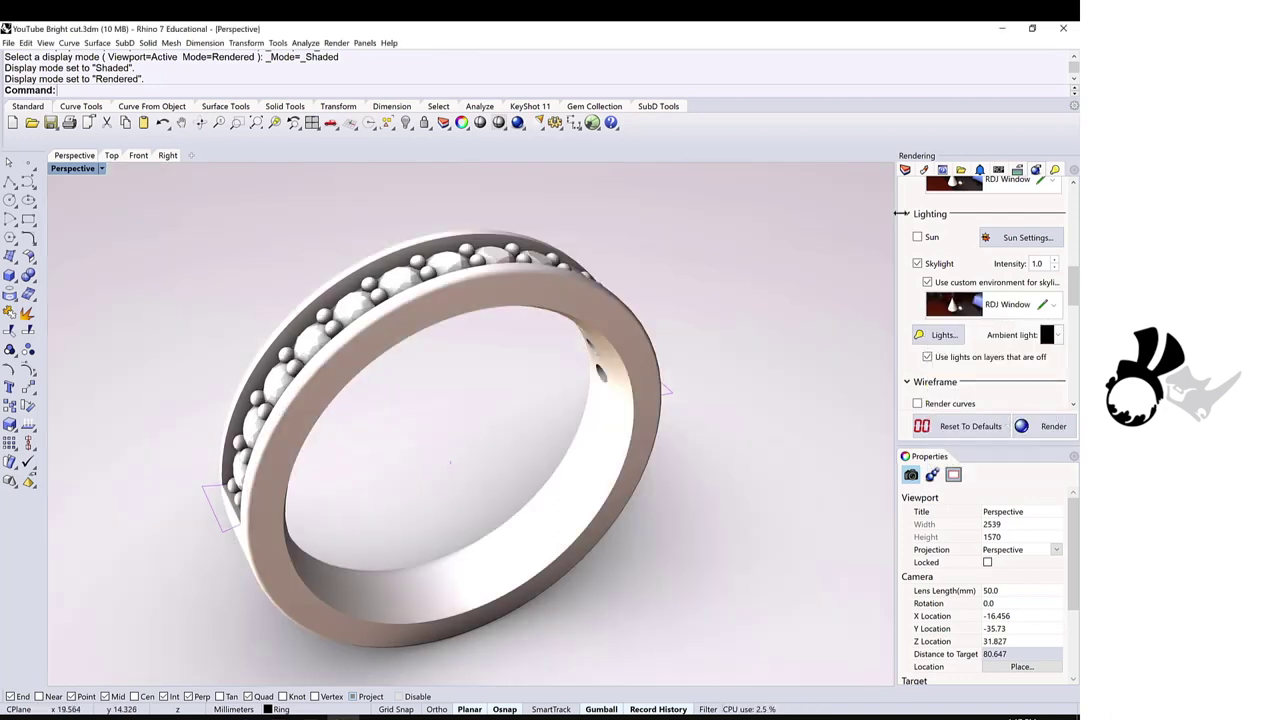
left_click(924, 170)
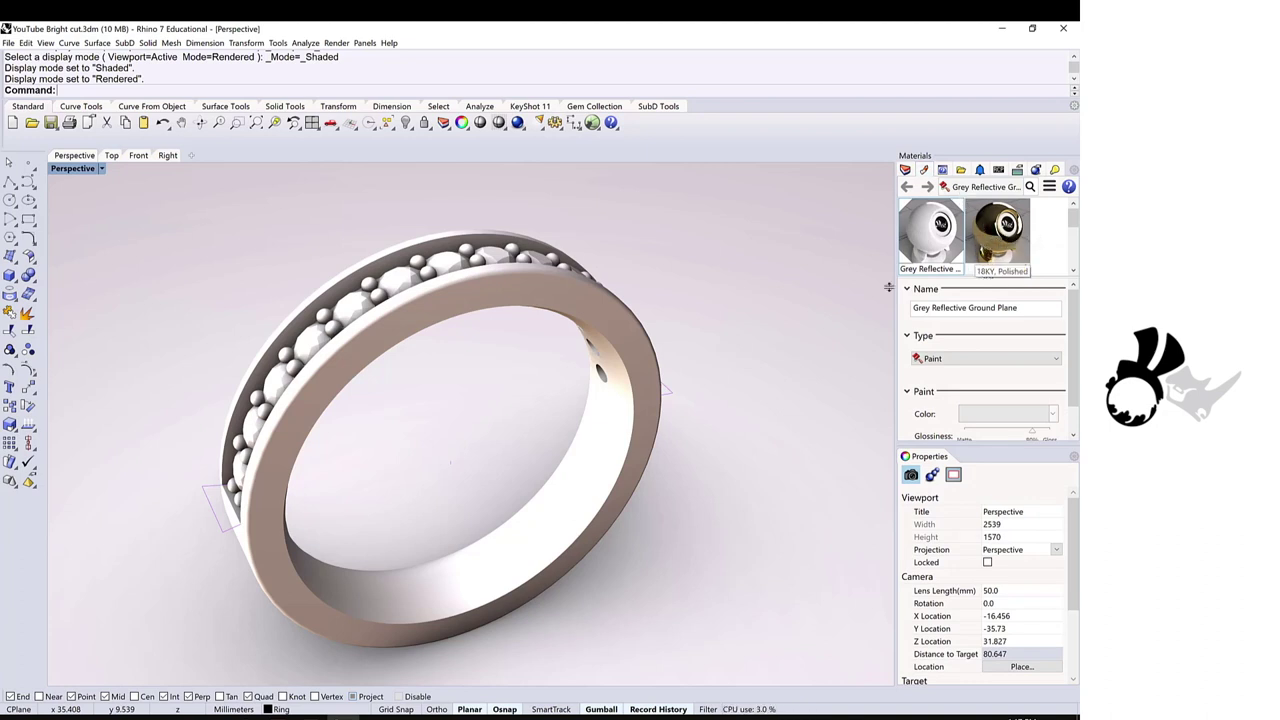
Step: Assign the 18KY, Polished gold material to the ring band
left_click(610, 330)
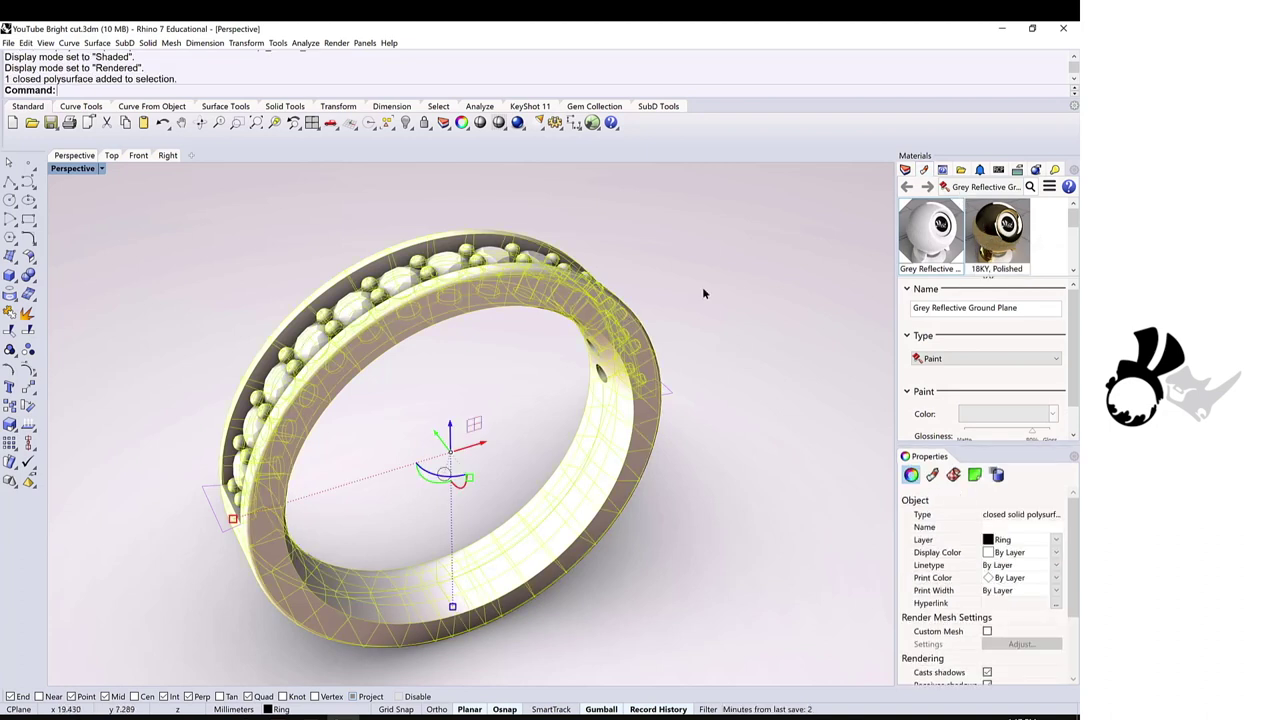
left_click(1003, 222)
right_click(1003, 222)
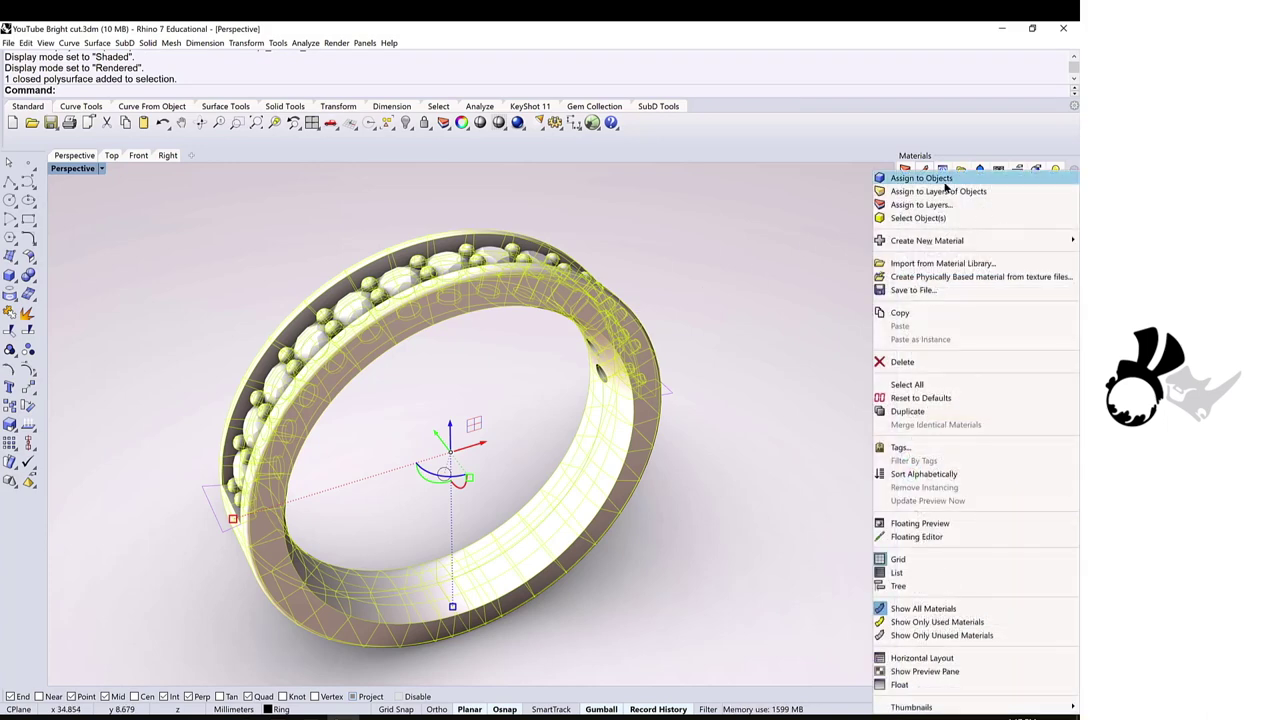
left_click(945, 182)
left_click(786, 277)
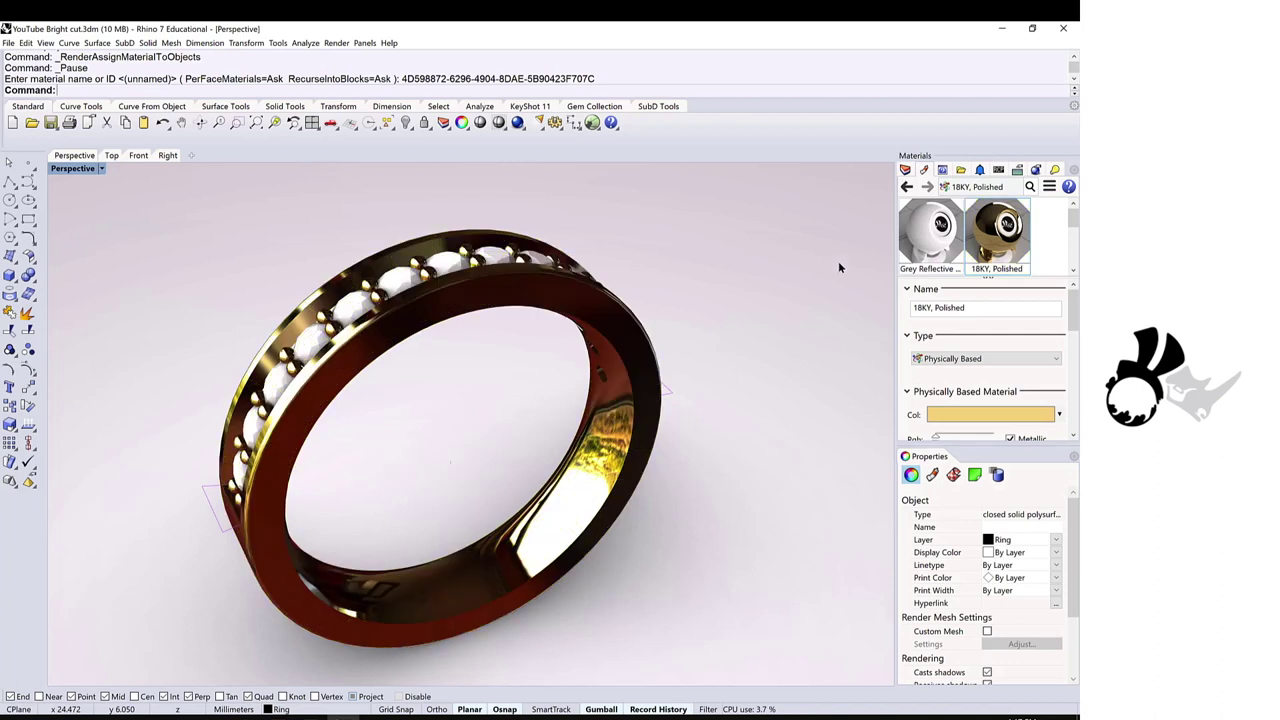
left_click(905, 170)
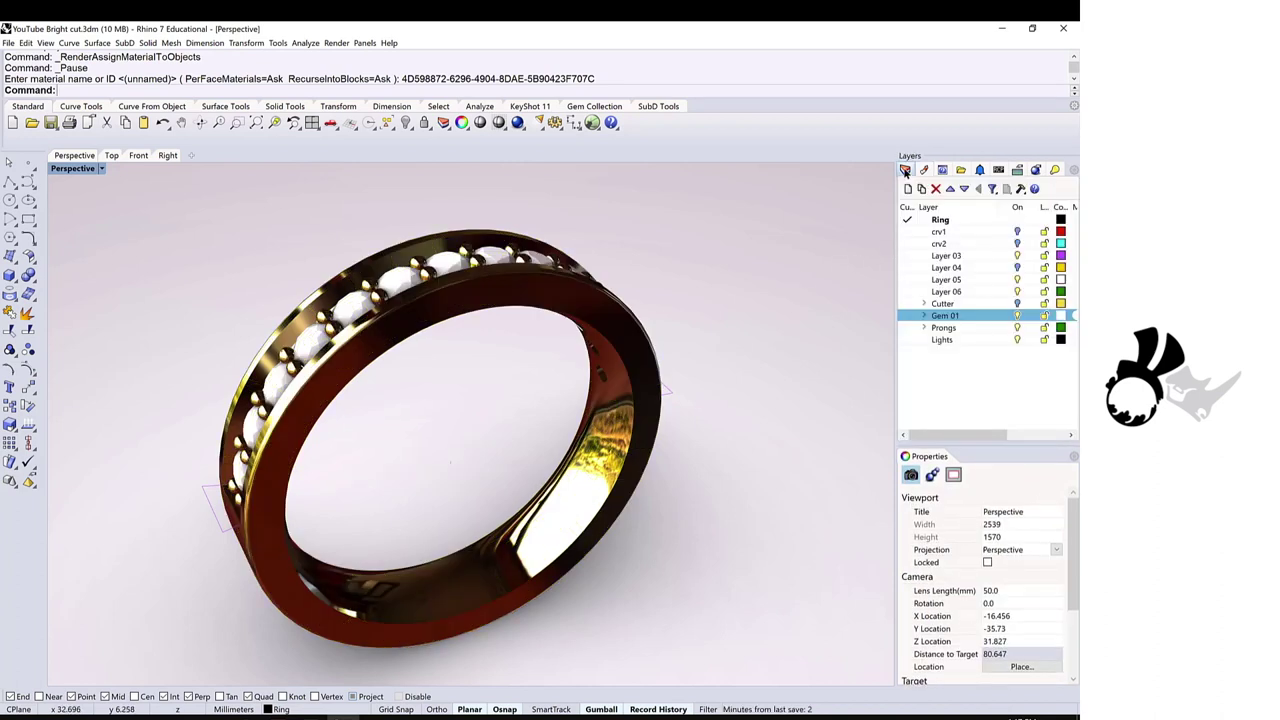
Step: Select every object on the Gem 01 layer and assign them the Diamond material
right_click(950, 318)
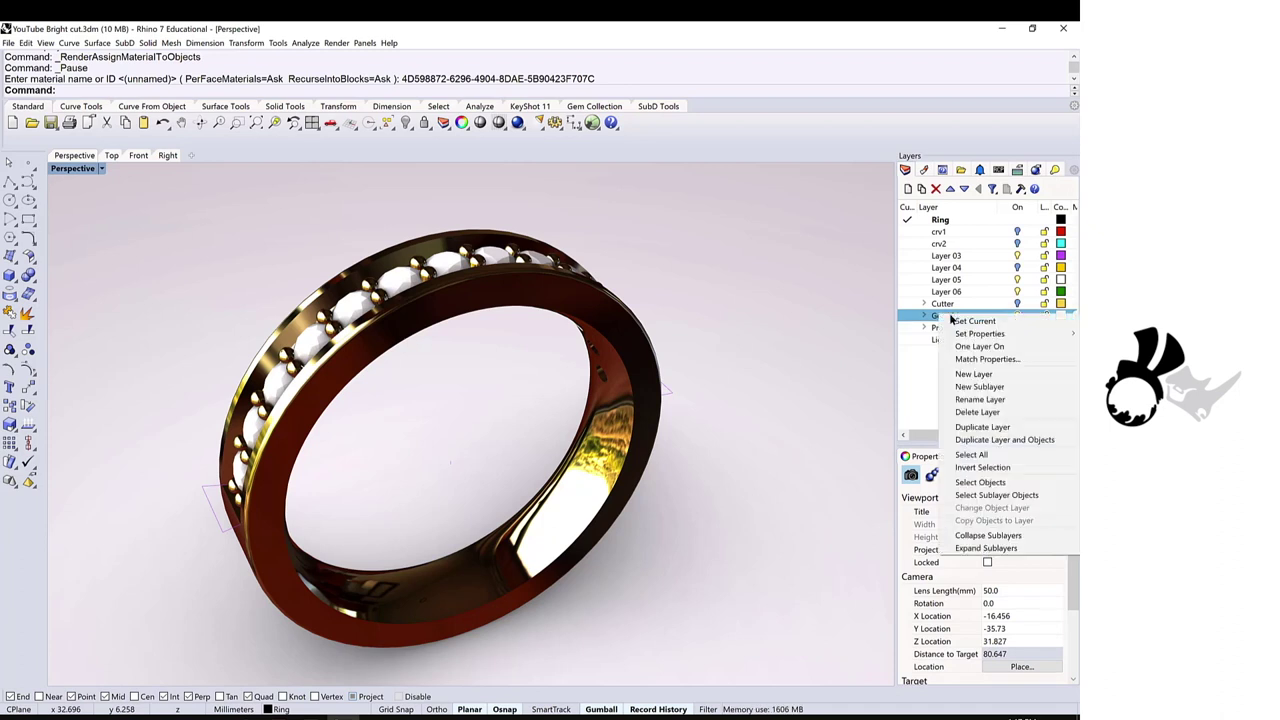
left_click(1002, 494)
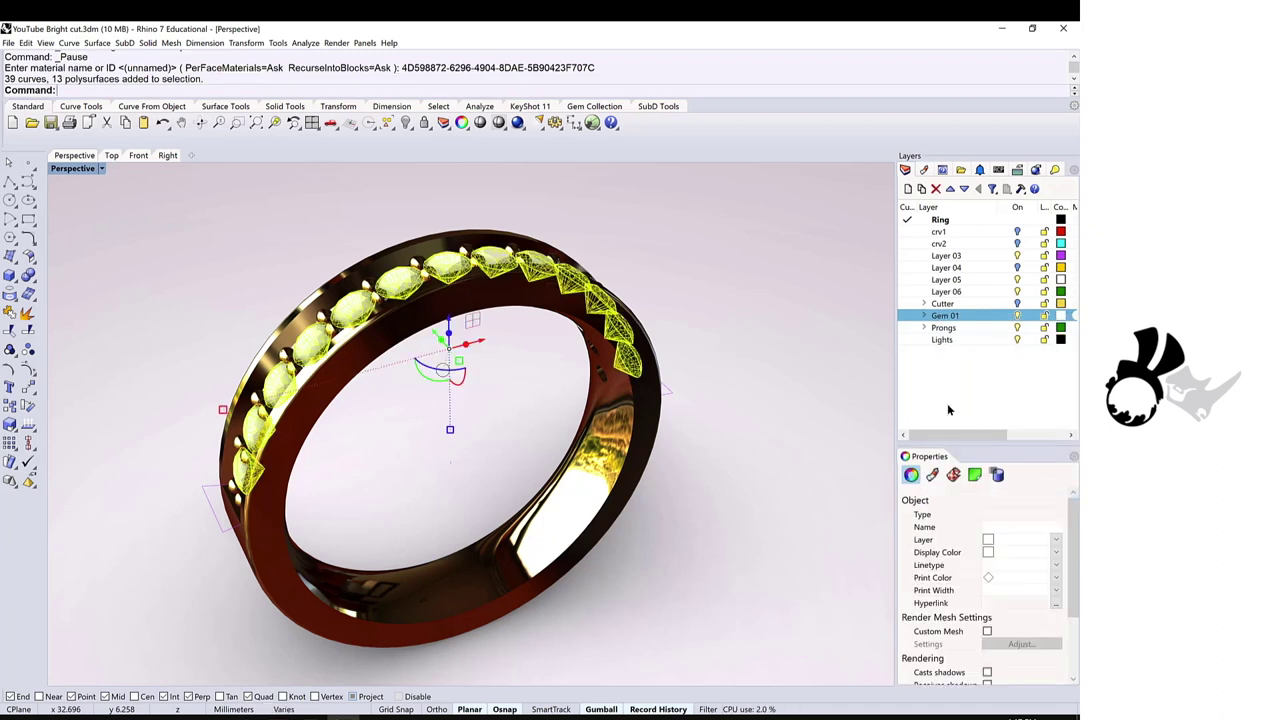
left_click(926, 170)
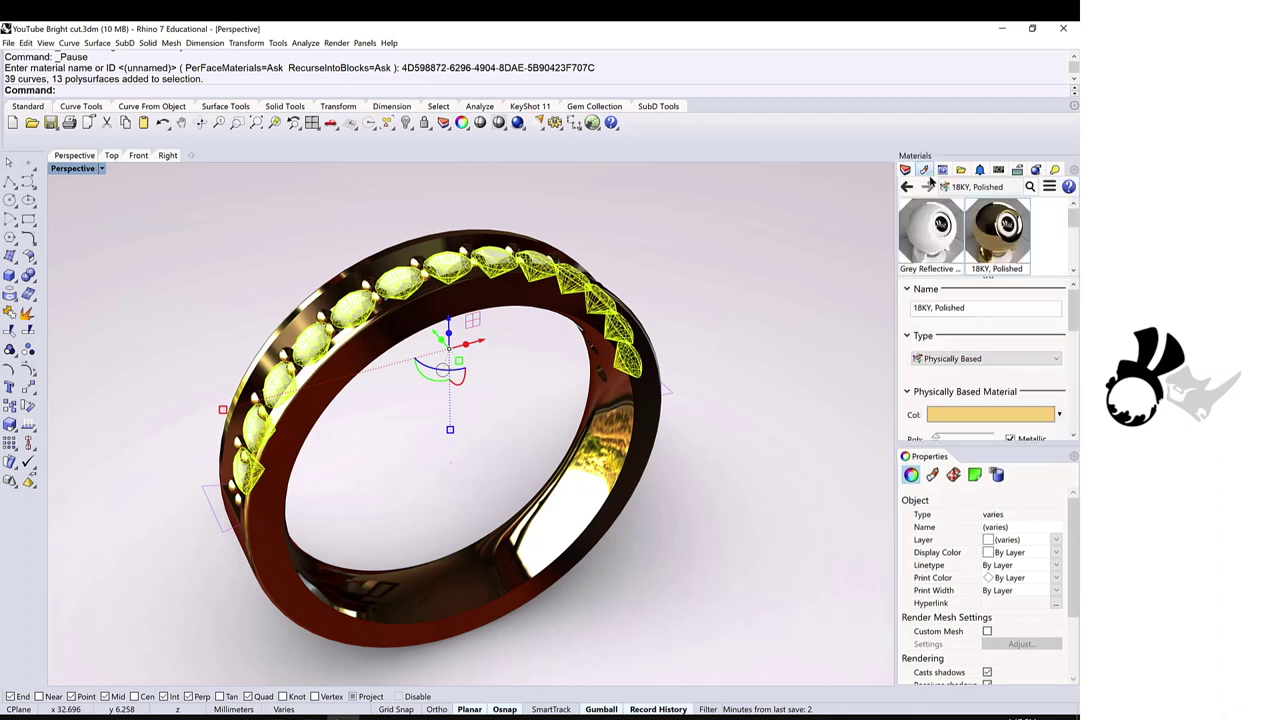
scroll(1018, 236, "down", 3)
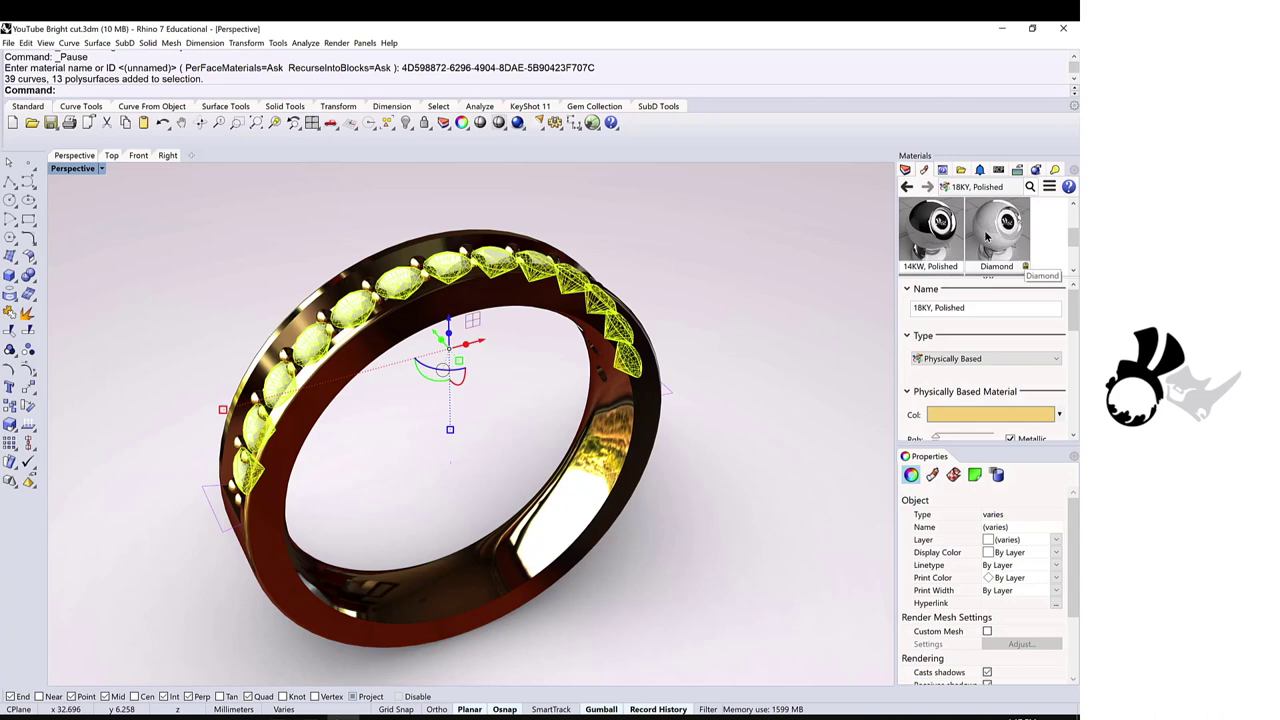
right_click(990, 236)
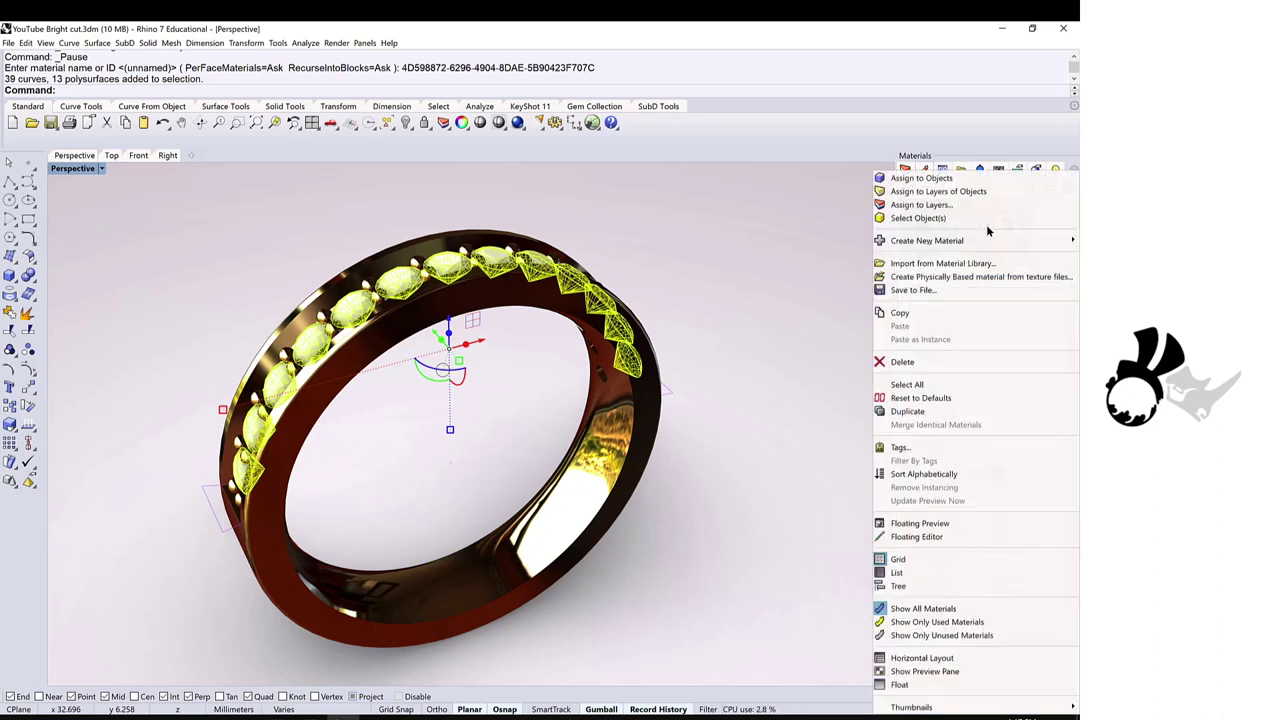
left_click(902, 178)
right_click_drag(703, 273, 703, 273)
left_click(102, 169)
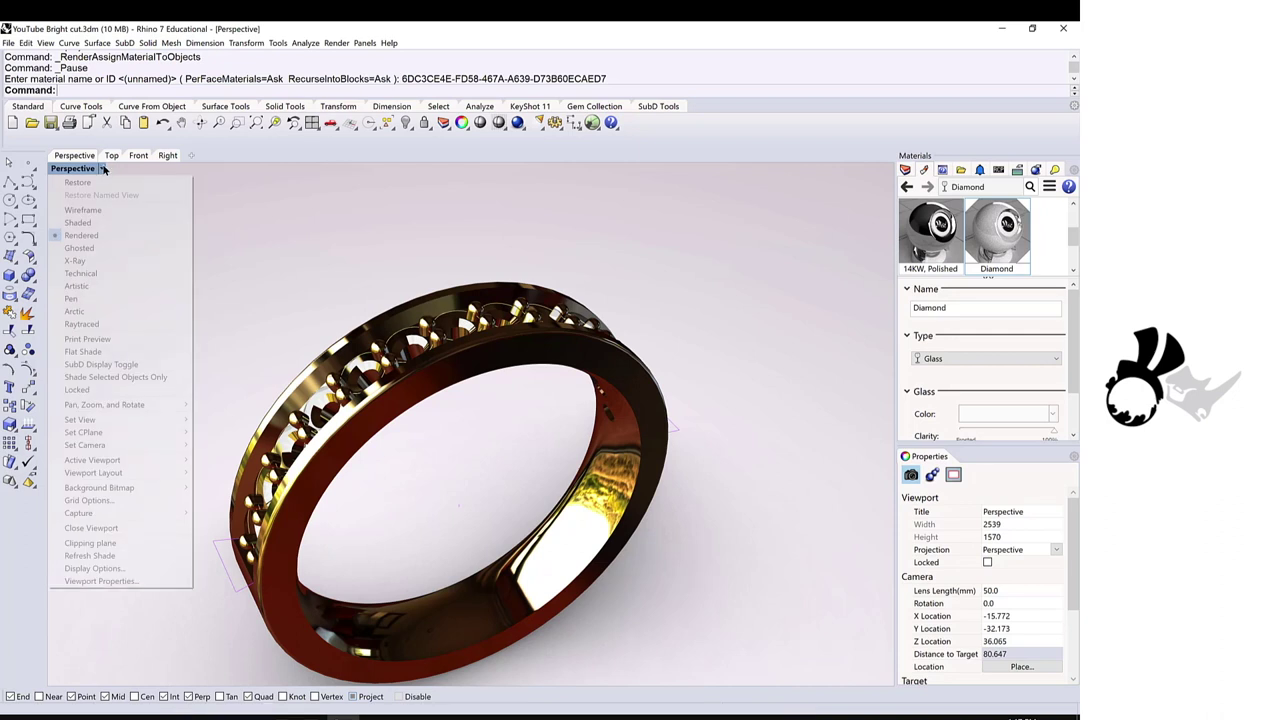
Step: Switch the Perspective view to Raytraced display and orbit around the ring
left_click(104, 326)
right_click_drag(517, 358, 613, 287)
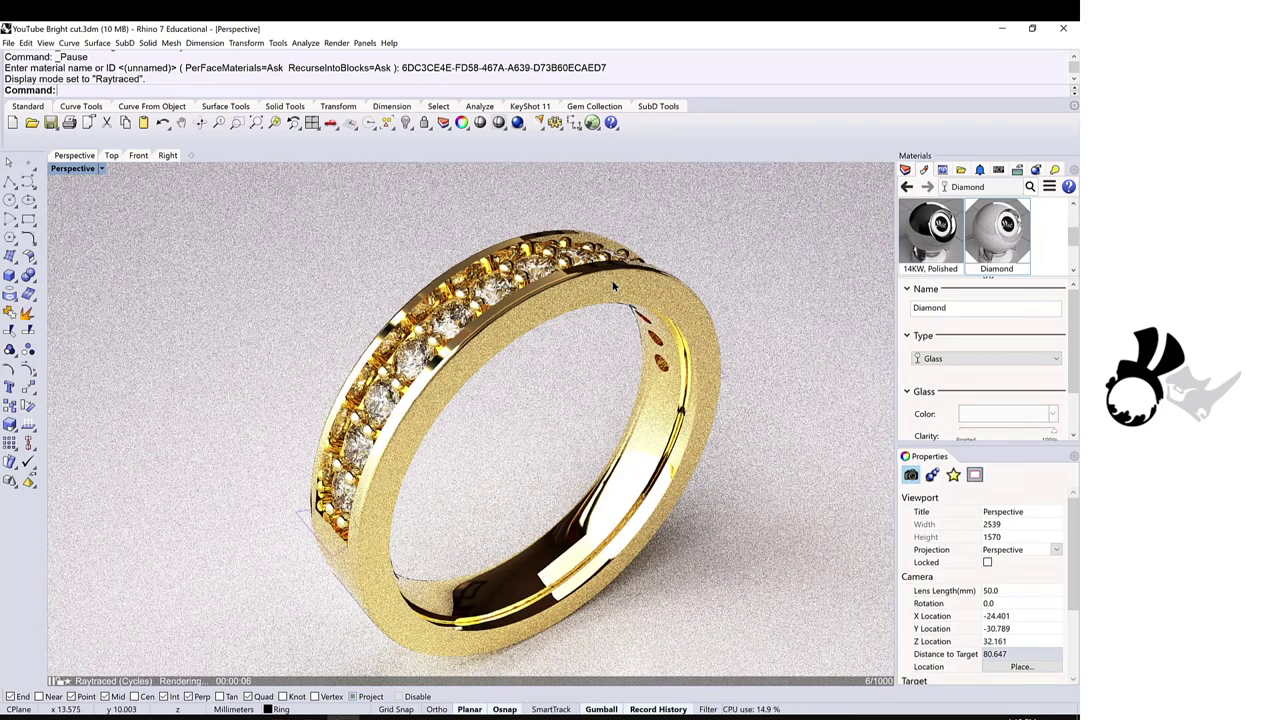